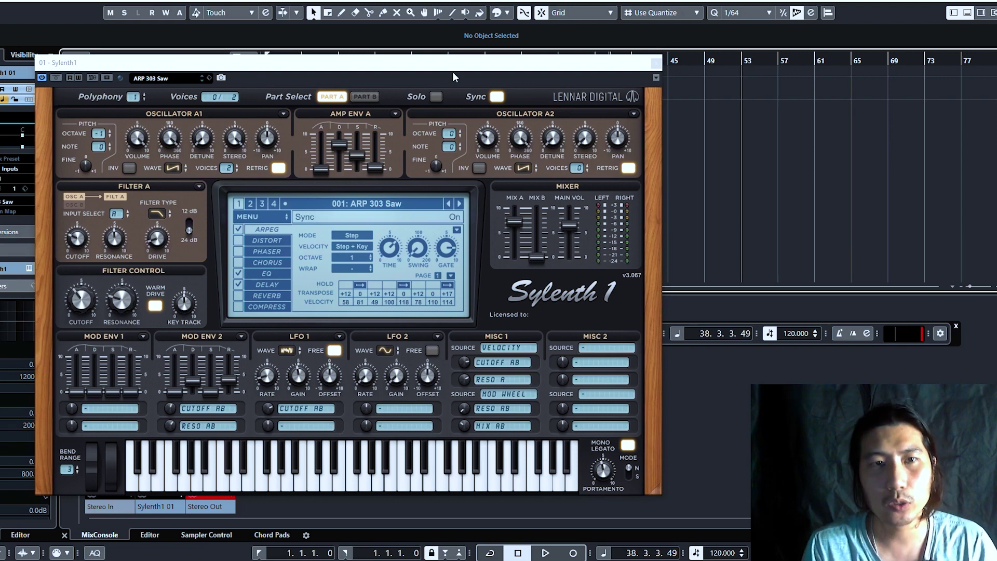
Audition the ARP Gitano preset from the preset list and load LD Screamer in its place.
click(175, 78)
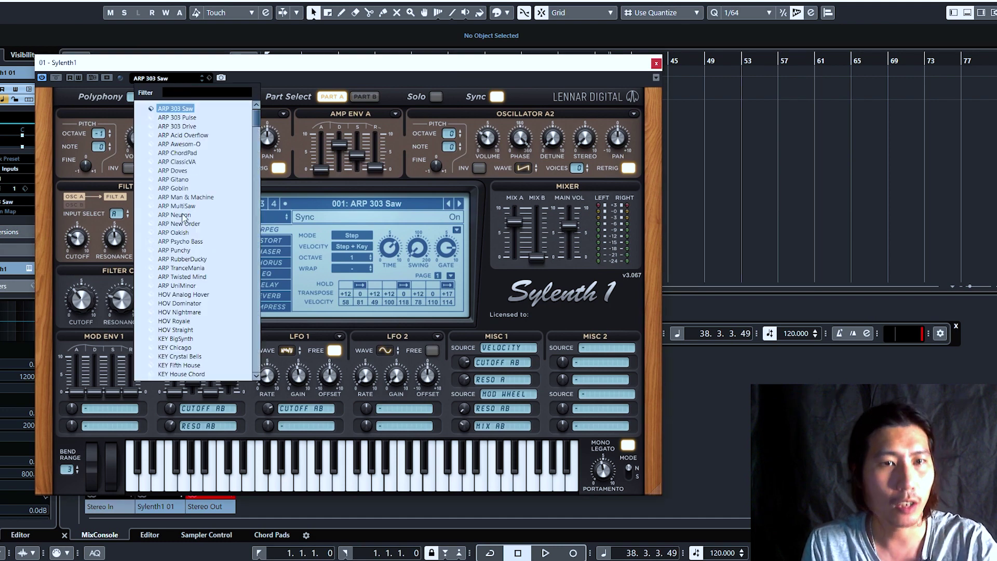
click(399, 87)
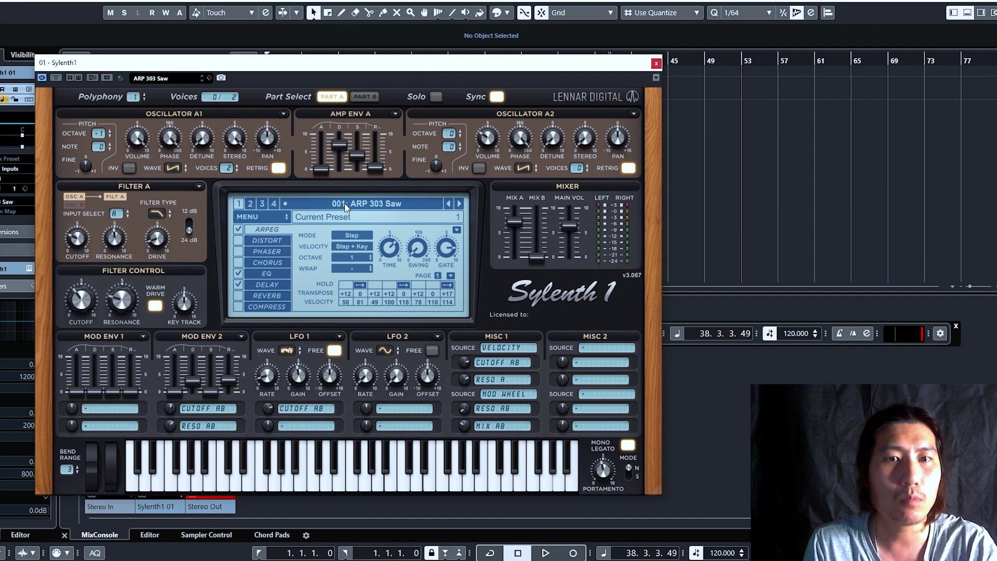
click(378, 207)
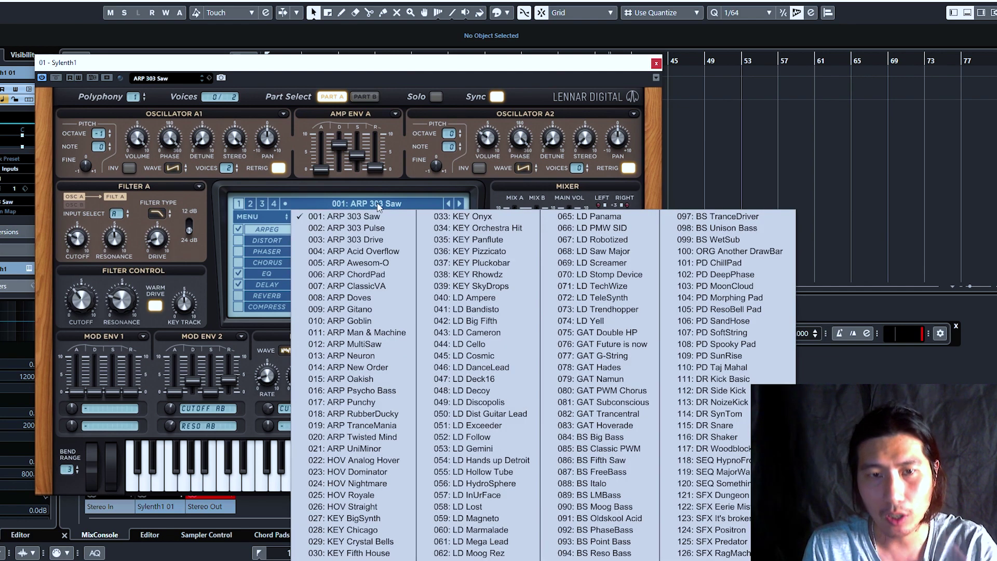
click(340, 309)
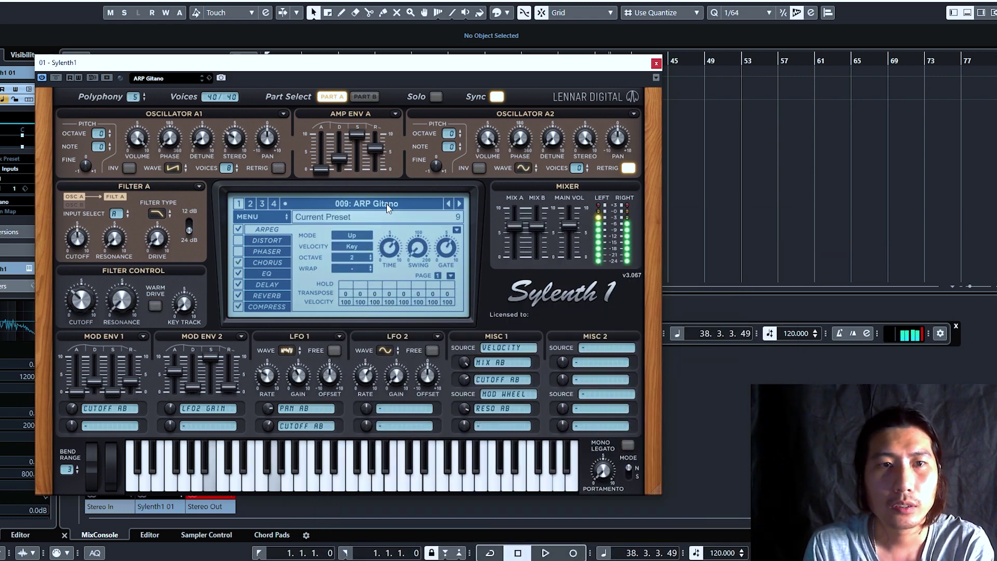
click(388, 207)
click(601, 262)
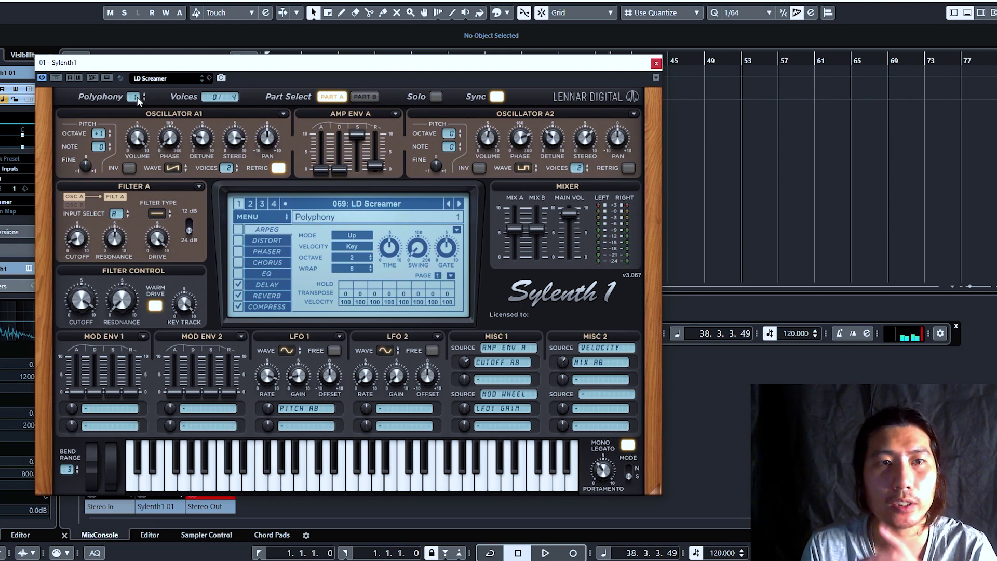
Try a higher polyphony on the LD Screamer preset, starting with 2.
scroll(137, 96, up, 2)
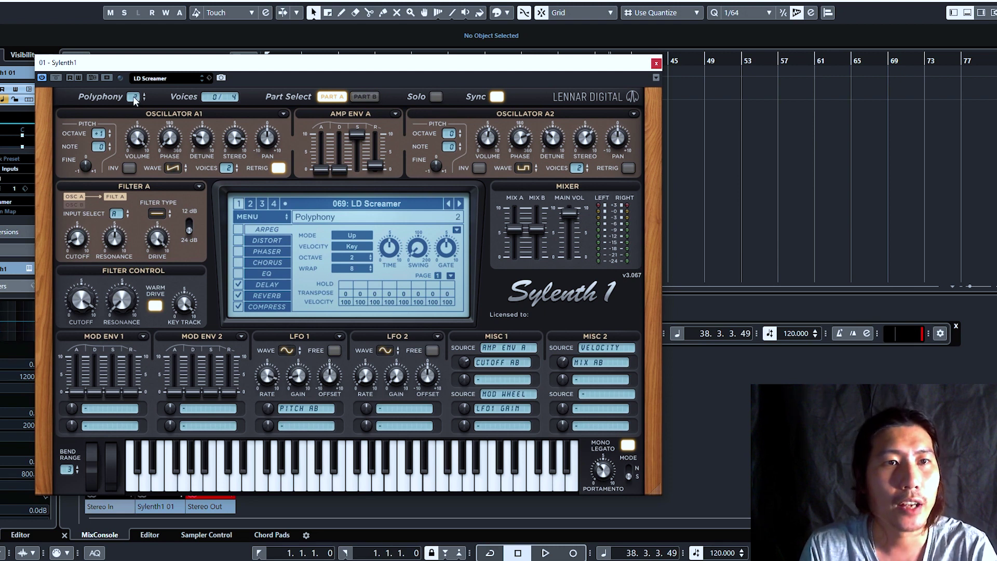
scroll(133, 96, up, 1)
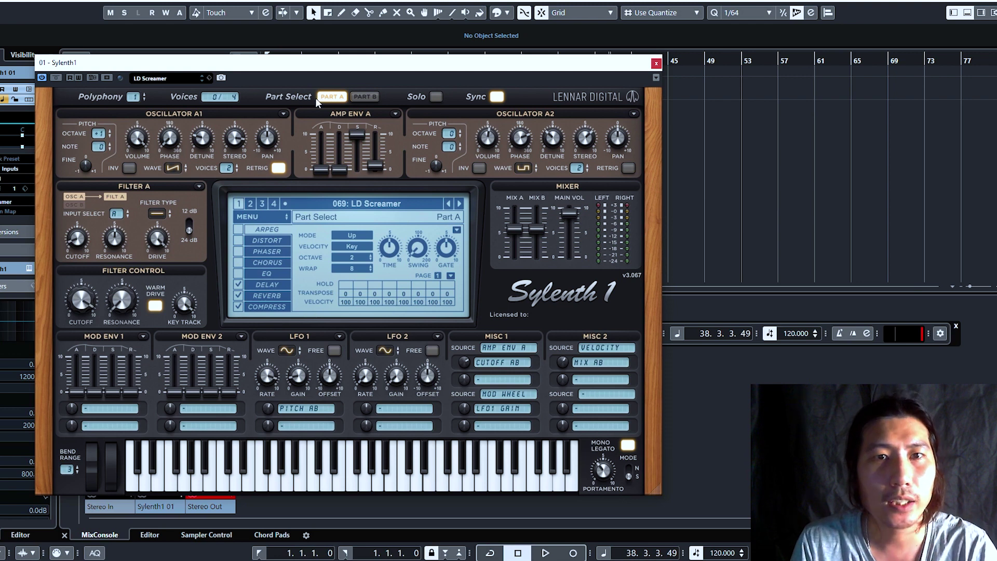
Compare the Part A and Part B panels and examine the signal flow diagram in the Sylenth1 manual.
click(358, 95)
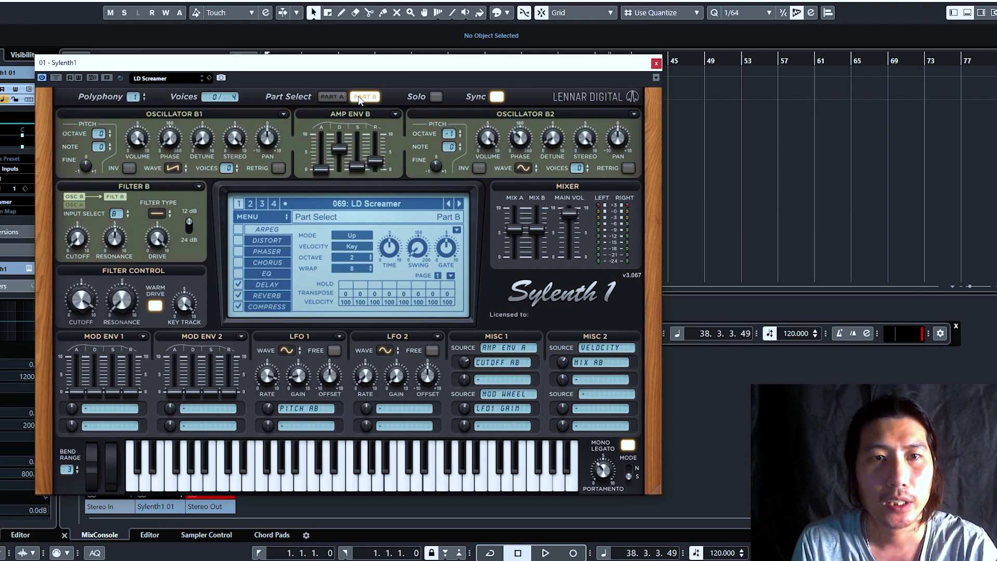
click(332, 97)
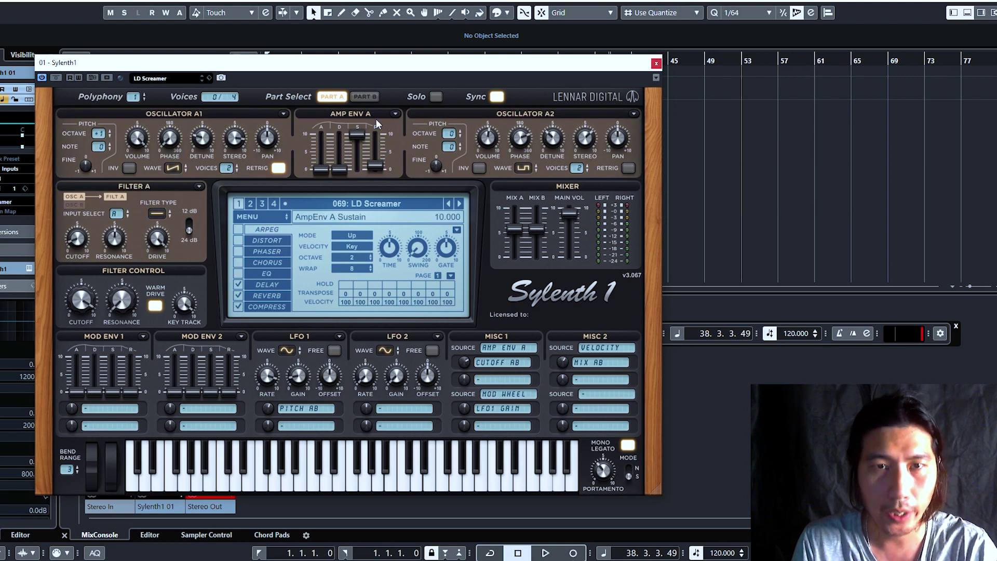
click(364, 97)
click(336, 97)
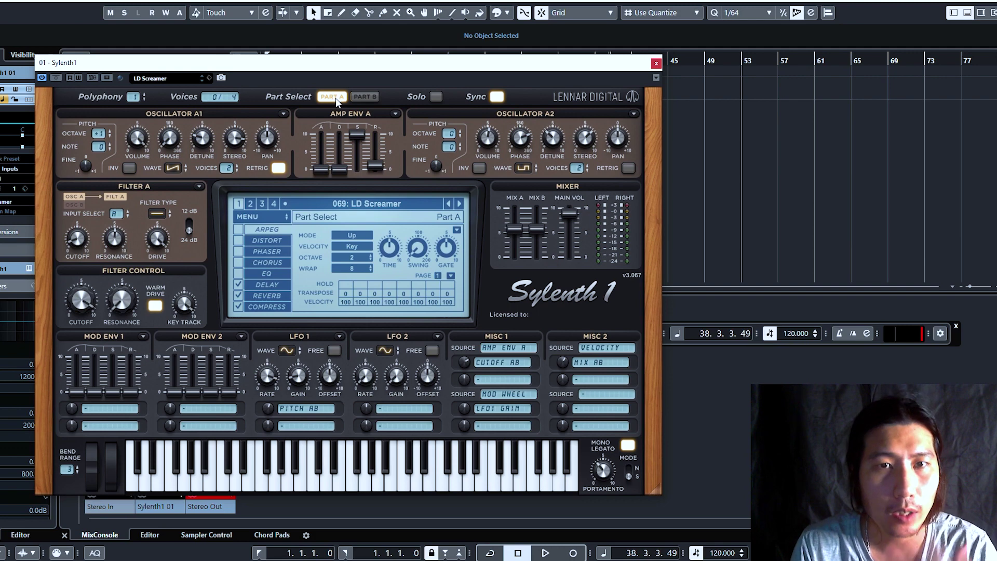
click(363, 96)
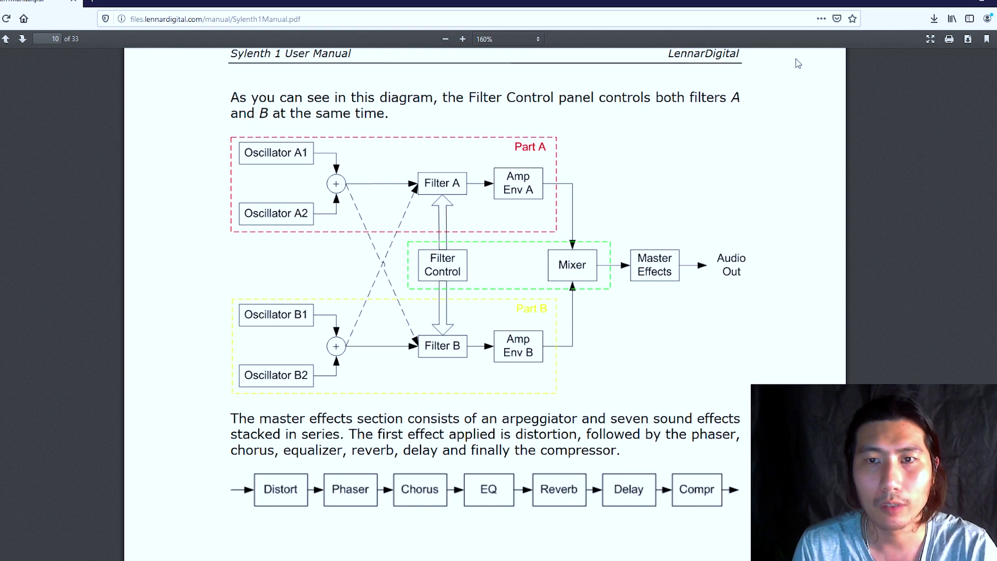
click(956, 6)
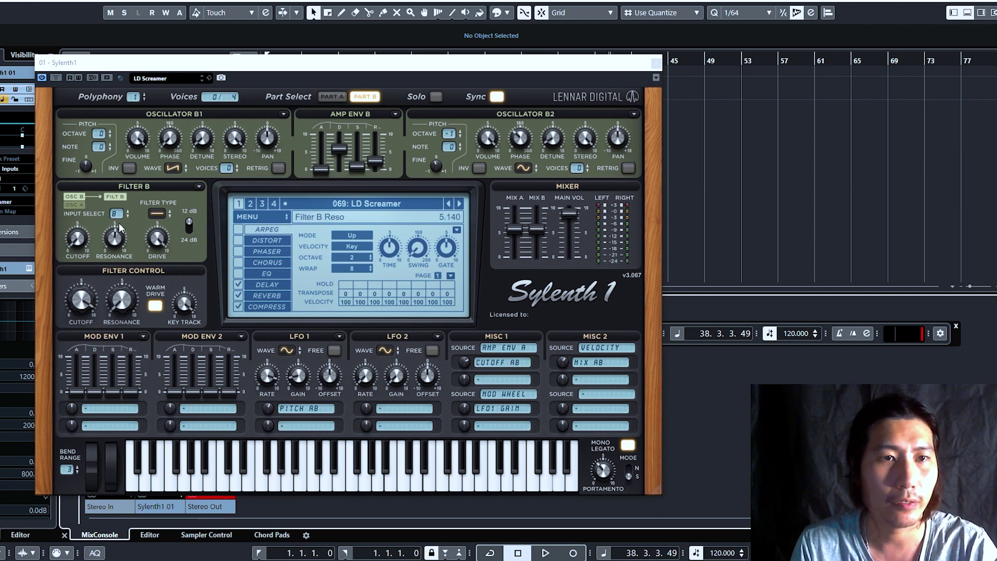
Switch between Part A and Part B, finish on Part A and turn on Solo.
click(331, 96)
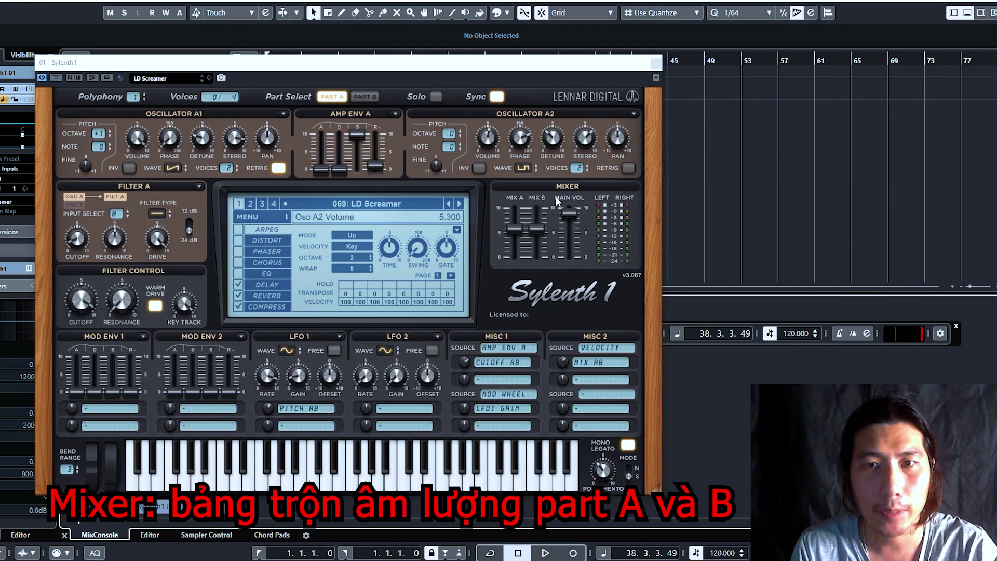
click(374, 95)
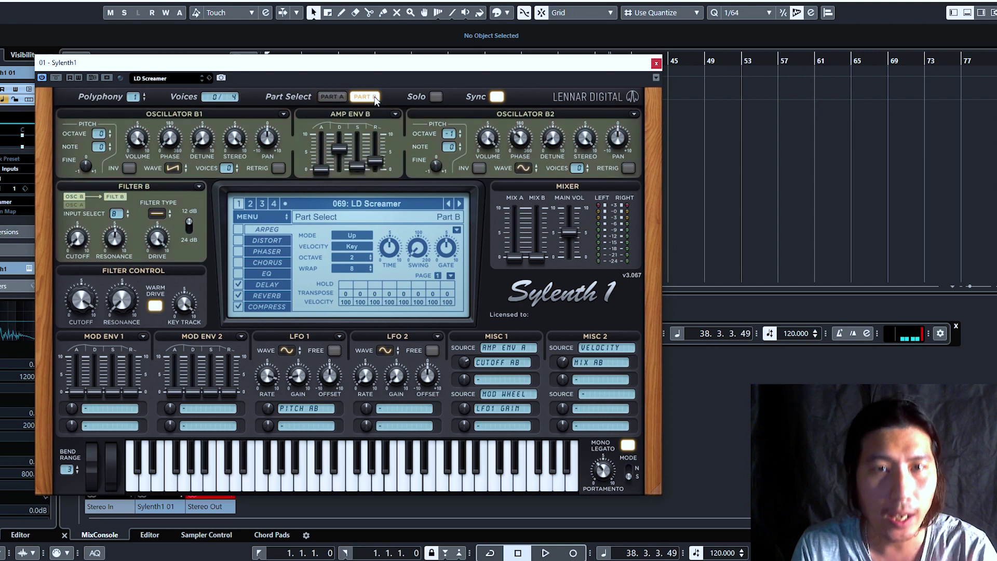
click(340, 96)
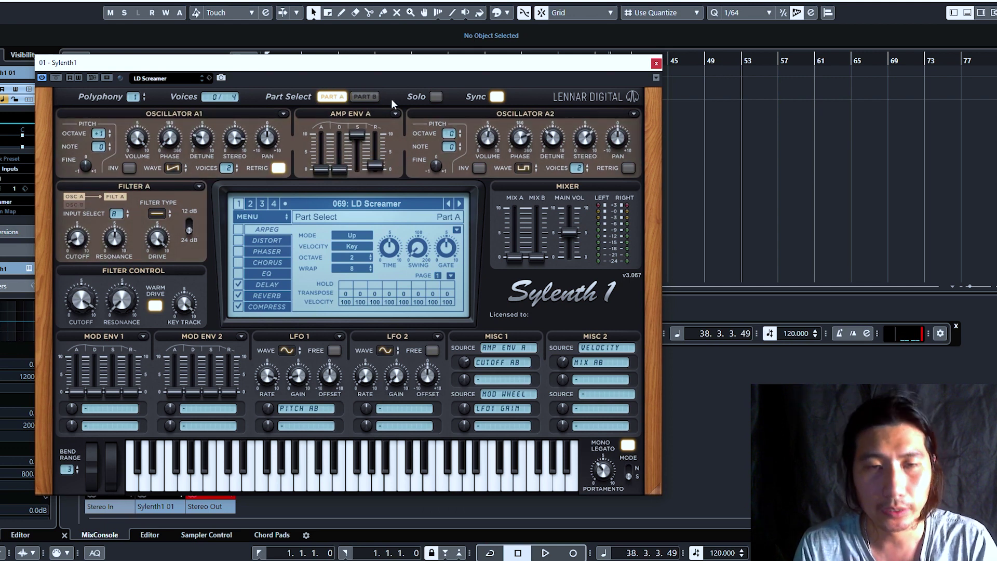
click(436, 98)
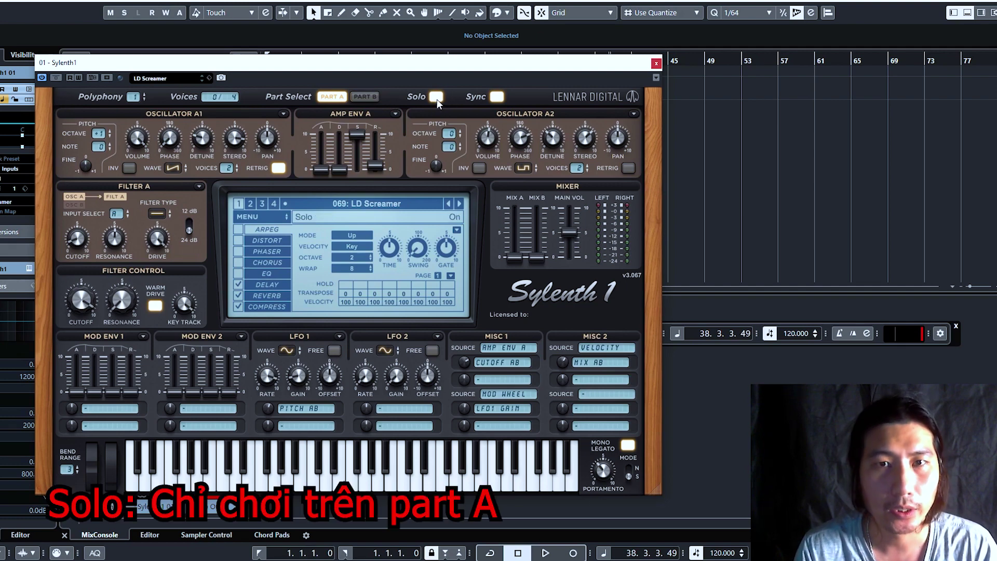
click(374, 96)
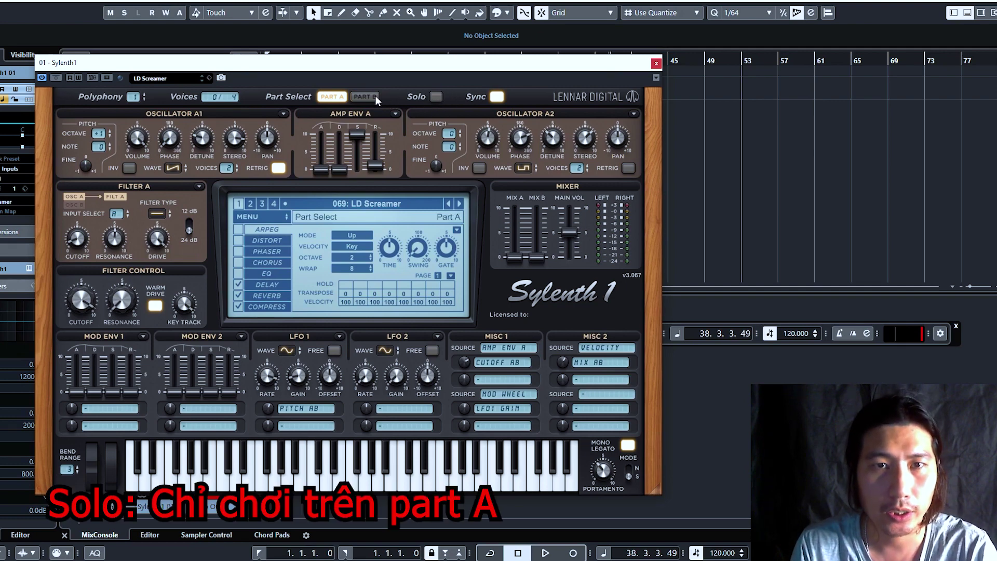
click(436, 97)
click(332, 96)
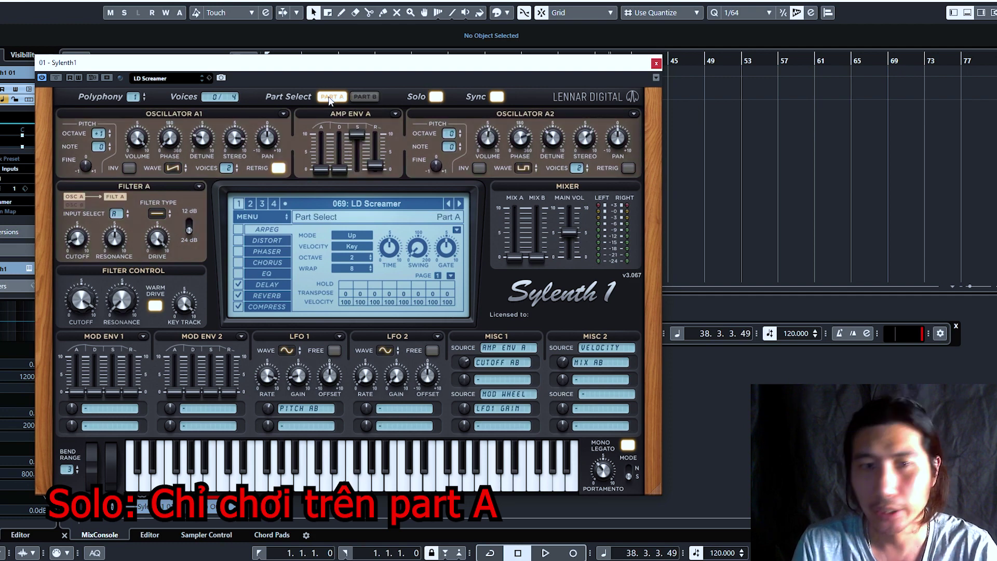
mouse_move(494, 99)
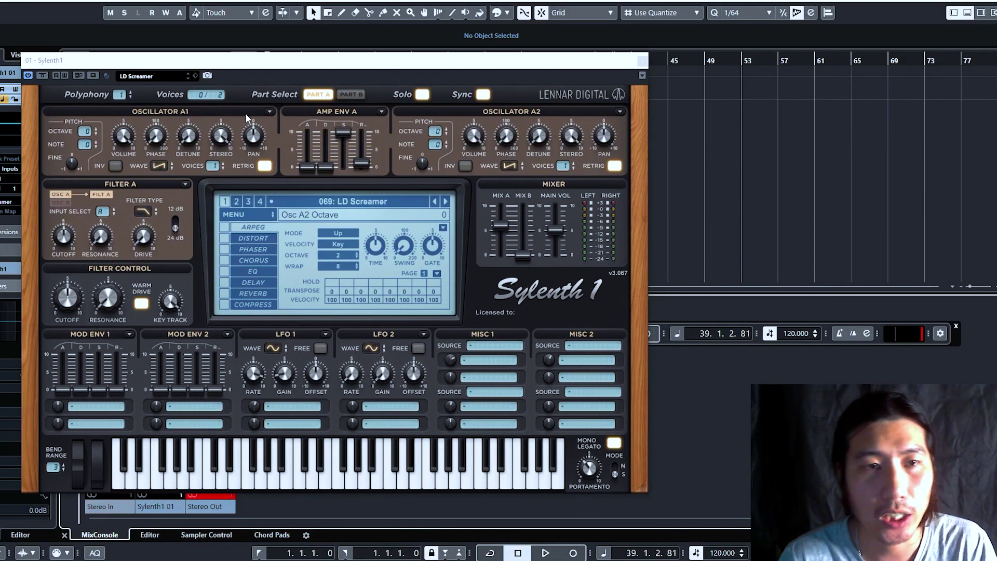
Turn down oscillator A2's volume and set oscillator A1's waveform to Sine.
drag(474, 136, 485, 298)
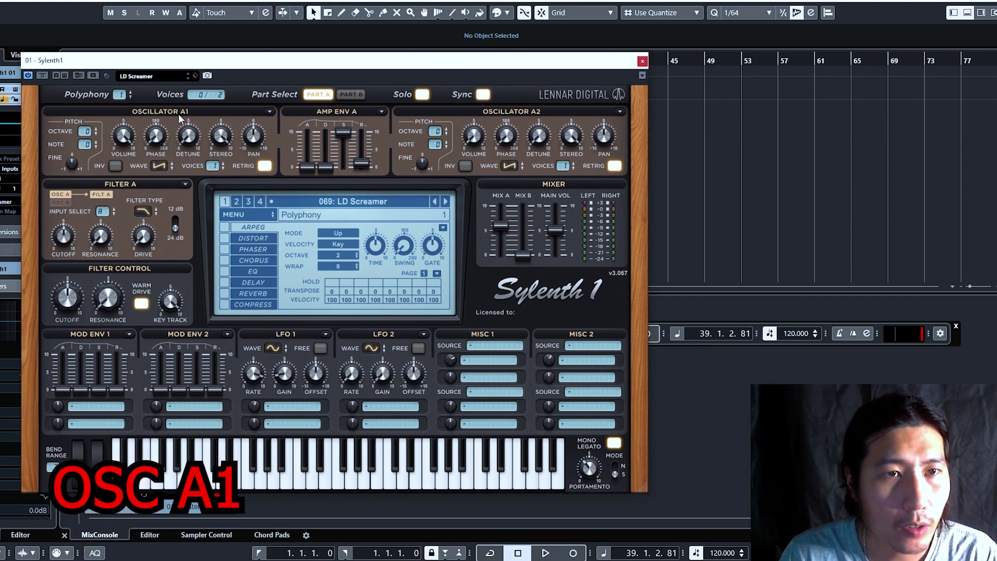
click(160, 165)
click(168, 176)
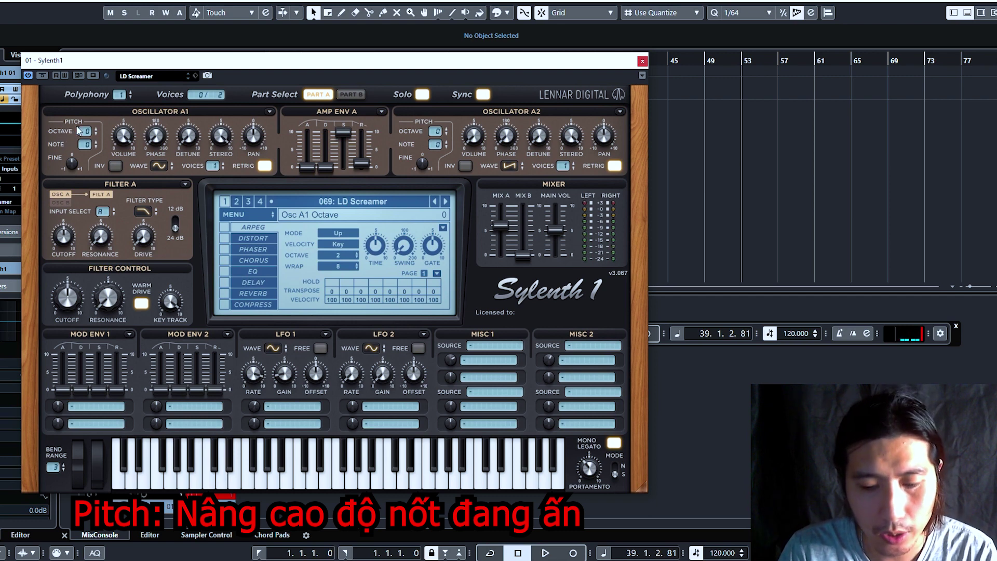
Try oscillator A1's pitch controls by raising the octave to +1, returning it to 0 and shifting the fine tuning.
scroll(85, 132, up, 3)
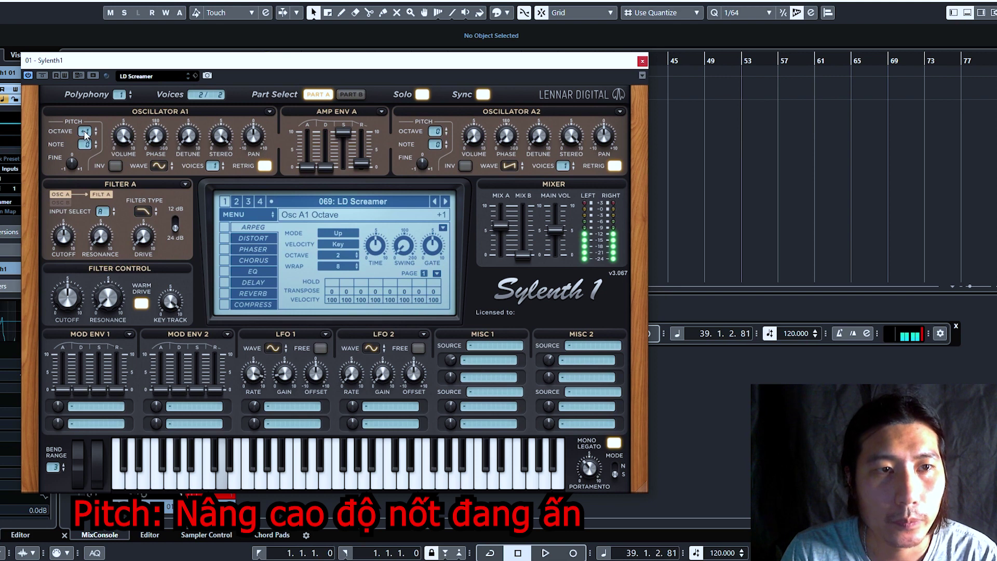
scroll(86, 134, down, 3)
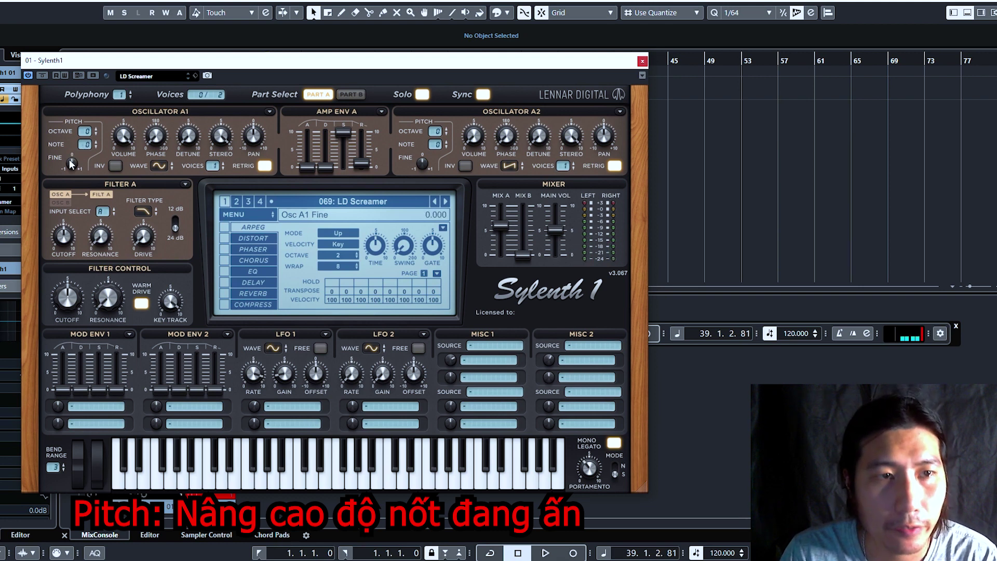
drag(72, 164, 99, 165)
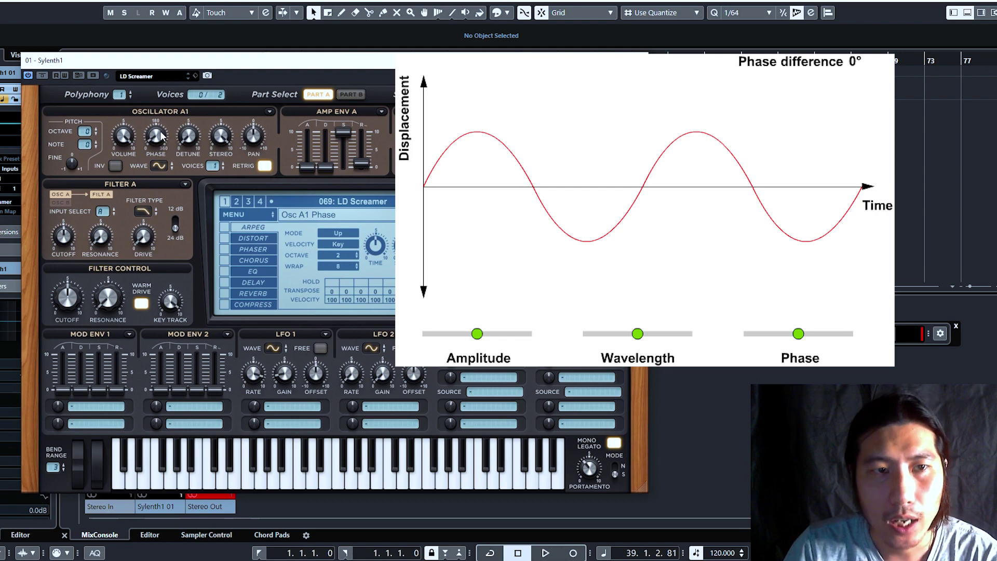
Sweep oscillator A1's phase down to about 13 degrees and up to 360 degrees.
drag(156, 136, 222, 397)
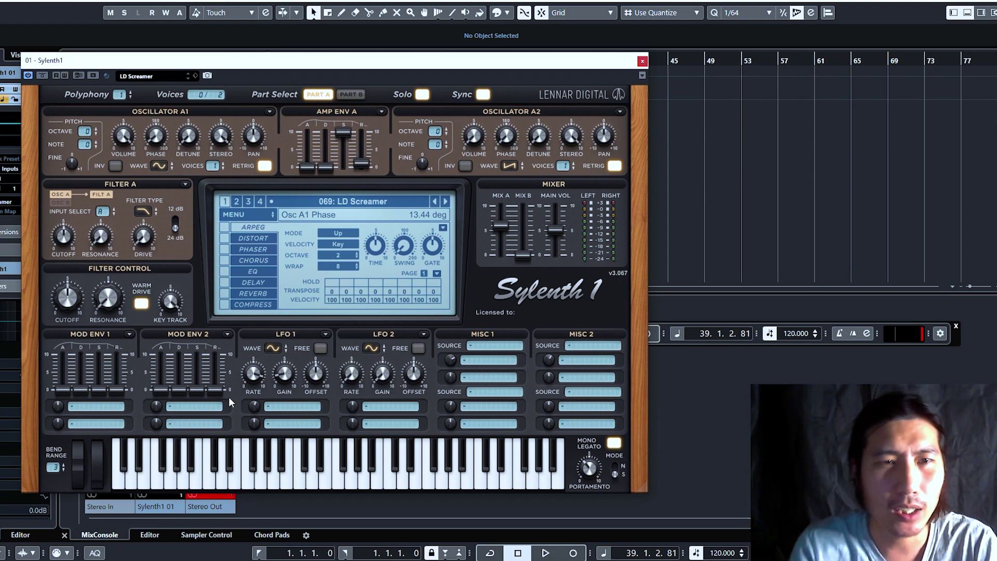
click(156, 136)
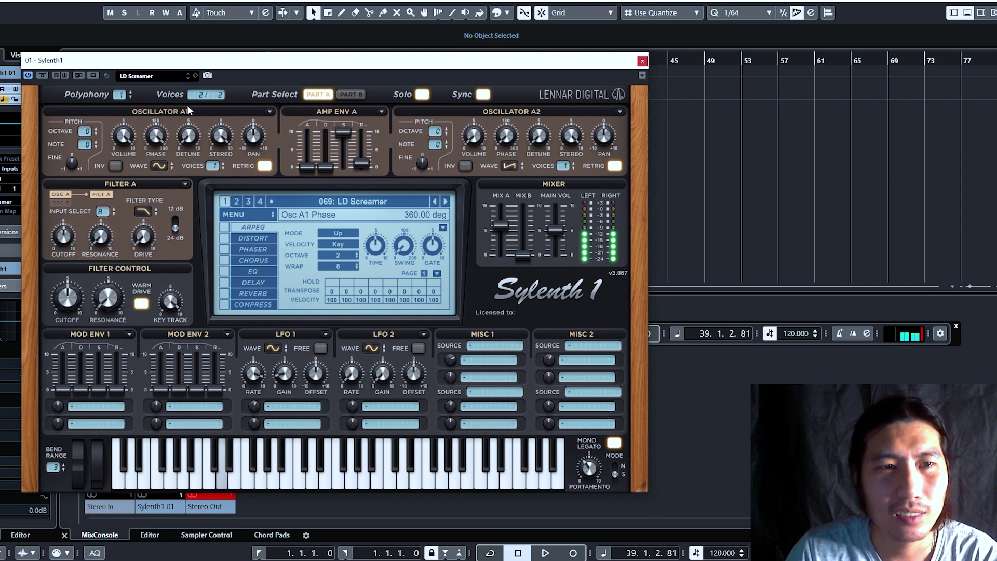
Test a phase sweep on oscillator A1 with the TriSaw waveform and return the waveform to Sine.
click(158, 166)
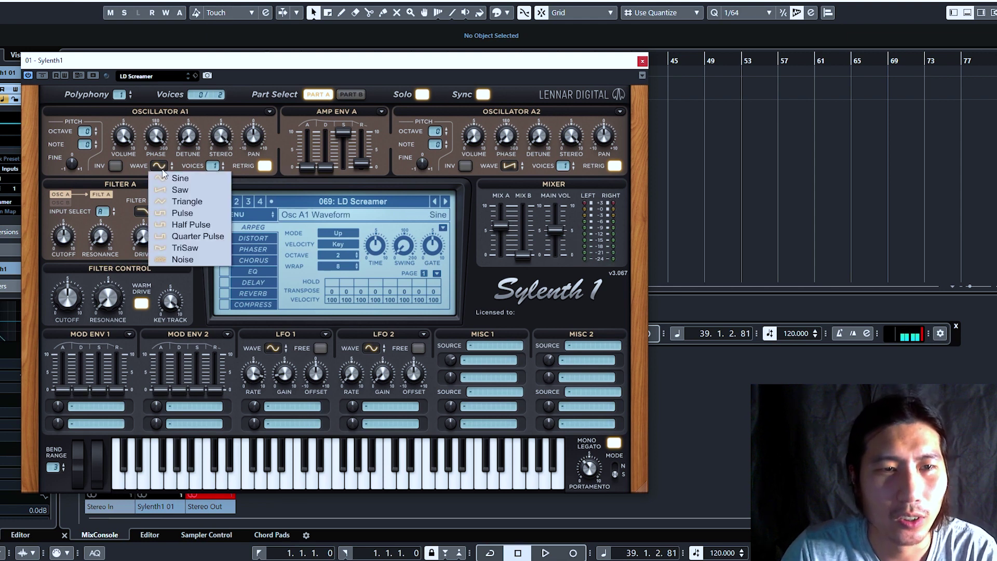
click(187, 248)
drag(157, 136, 160, 184)
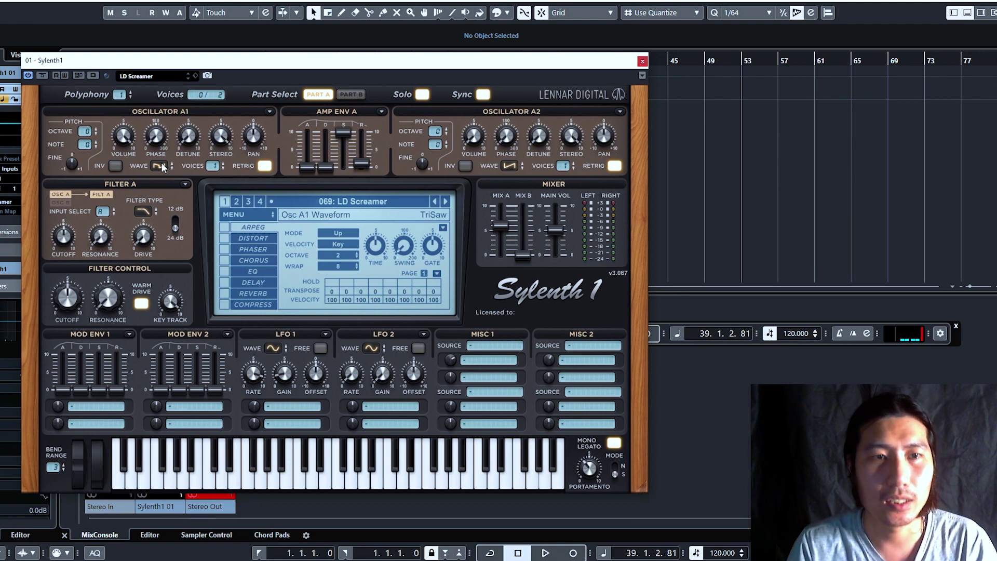
click(161, 165)
click(167, 173)
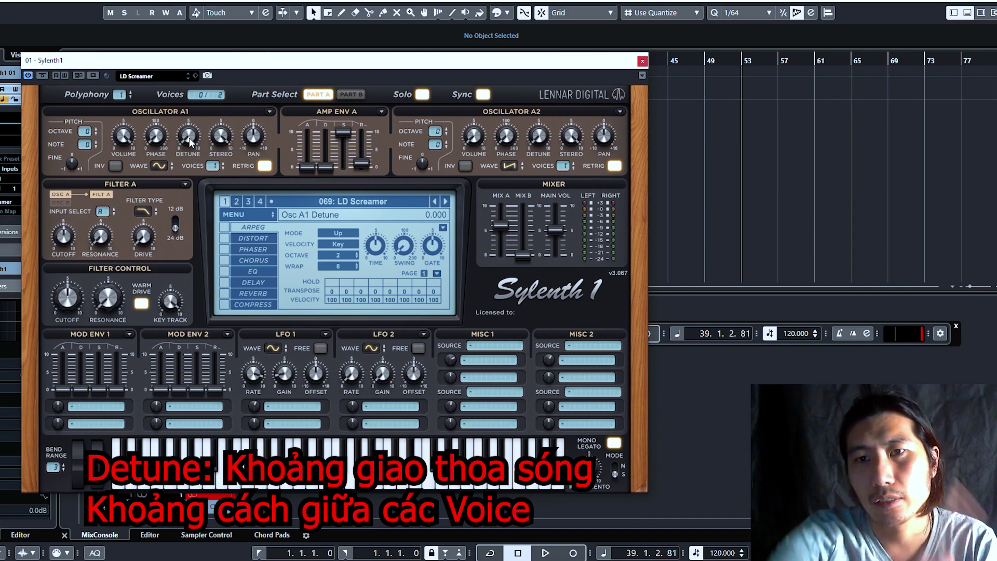
Set oscillator A1 to 3 voices and raise its detune to about 8.4.
drag(189, 138, 218, 64)
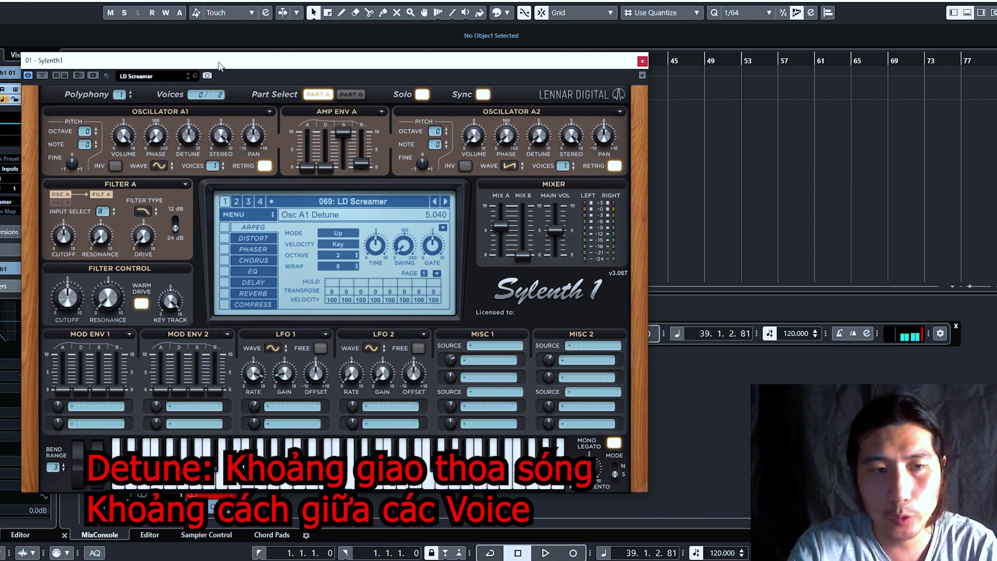
click(212, 166)
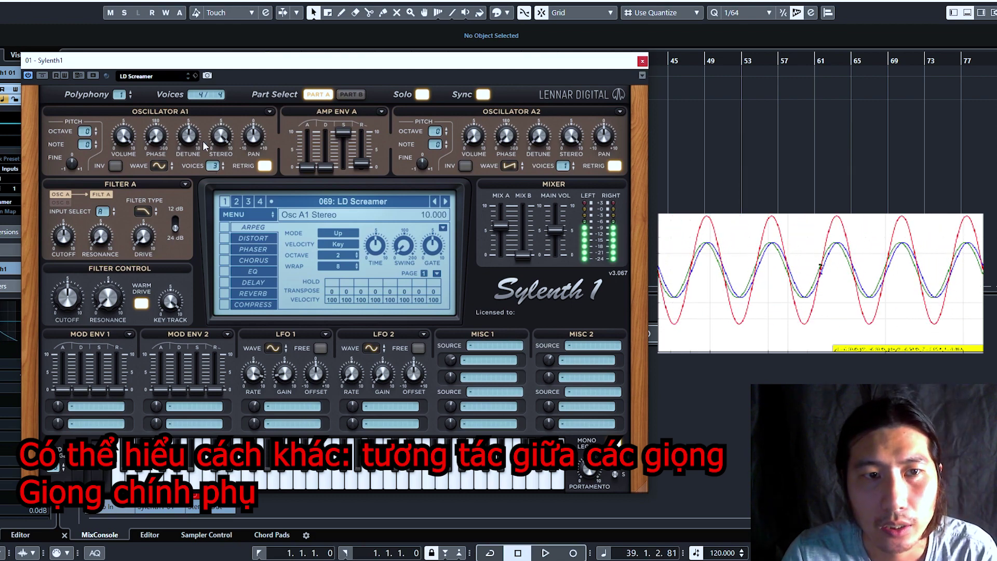
drag(192, 143, 244, 122)
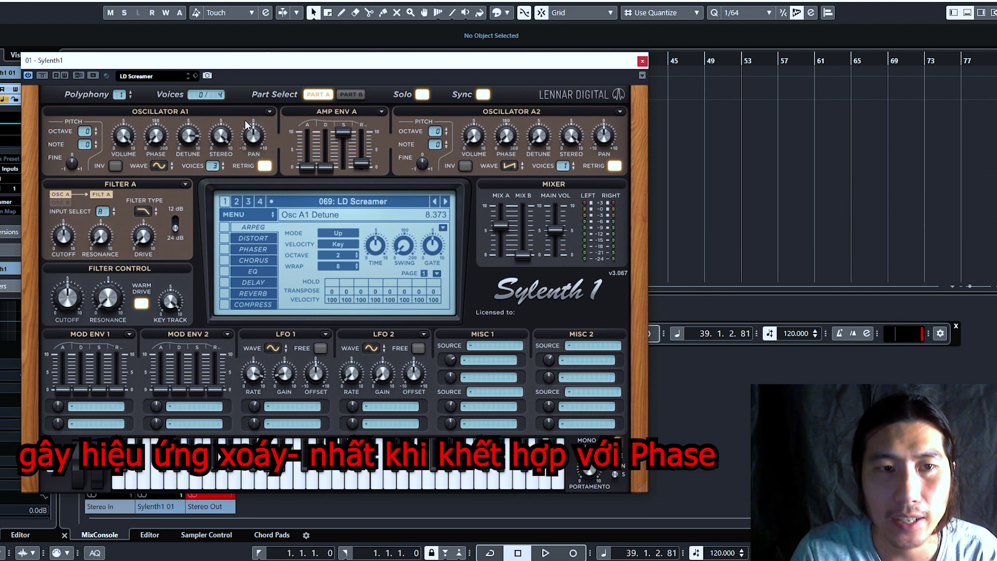
Reduce oscillator A1 to 2 voices and adjust its detune to about 6.8.
scroll(213, 171, down, 1)
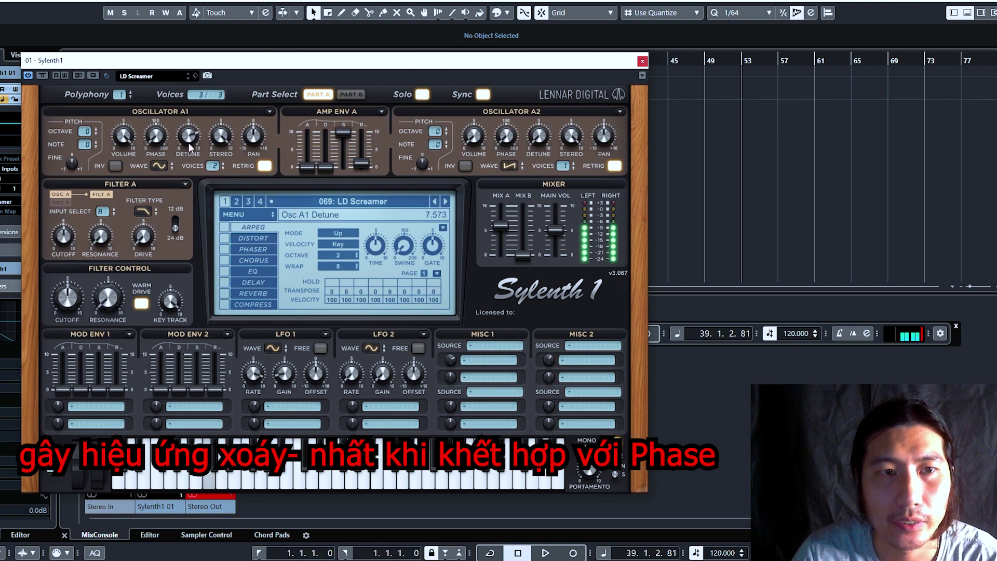
scroll(188, 136, up, 2)
scroll(191, 136, up, 2)
scroll(155, 138, up, 3)
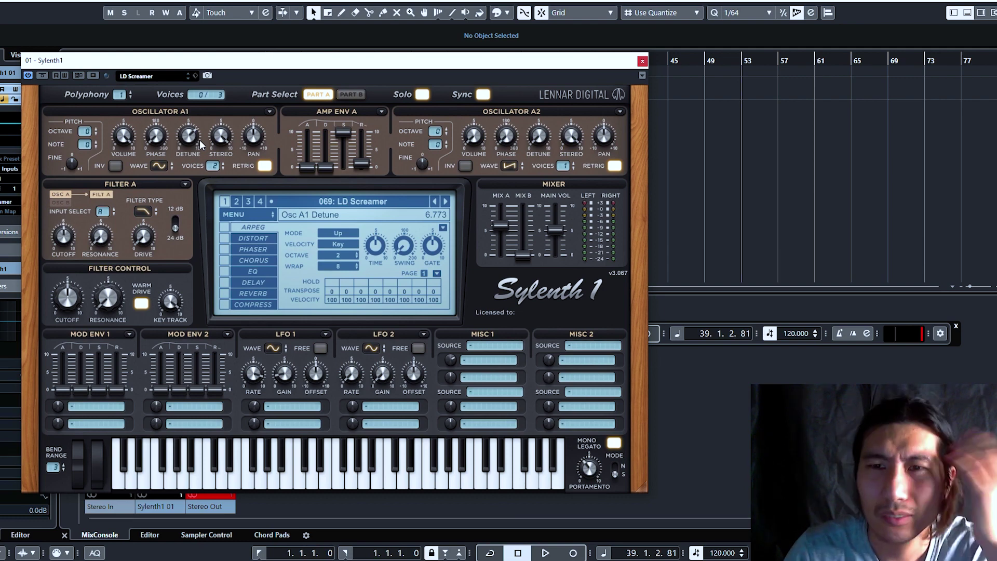
Sweep oscillator A1's stereo width down to about 0.45 and up to 10, and test its pan.
drag(221, 134, 223, 122)
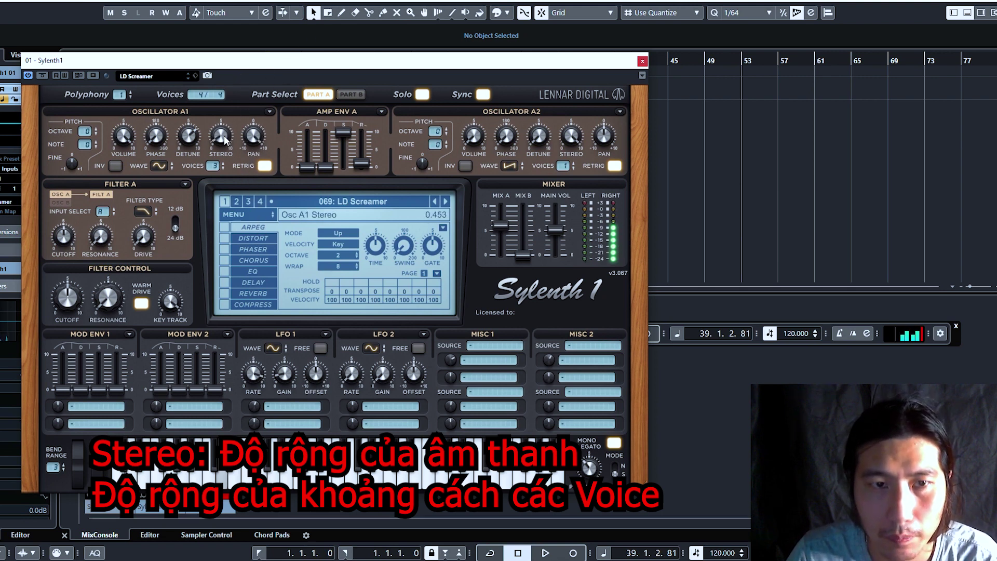
drag(223, 136, 229, 213)
drag(252, 134, 228, 109)
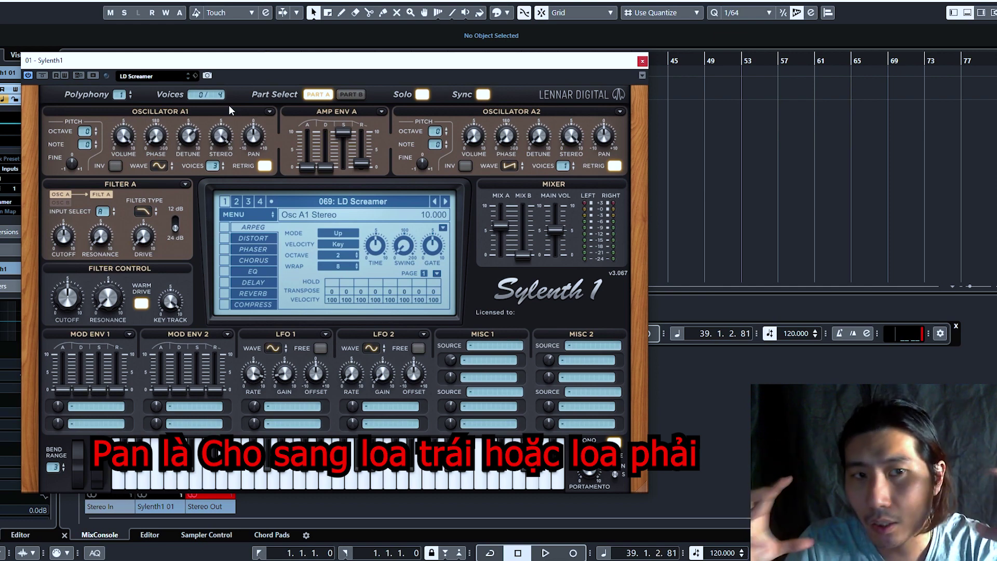
Test oscillator A1's invert and retrigger switches, leaving invert off and retrigger on.
click(117, 166)
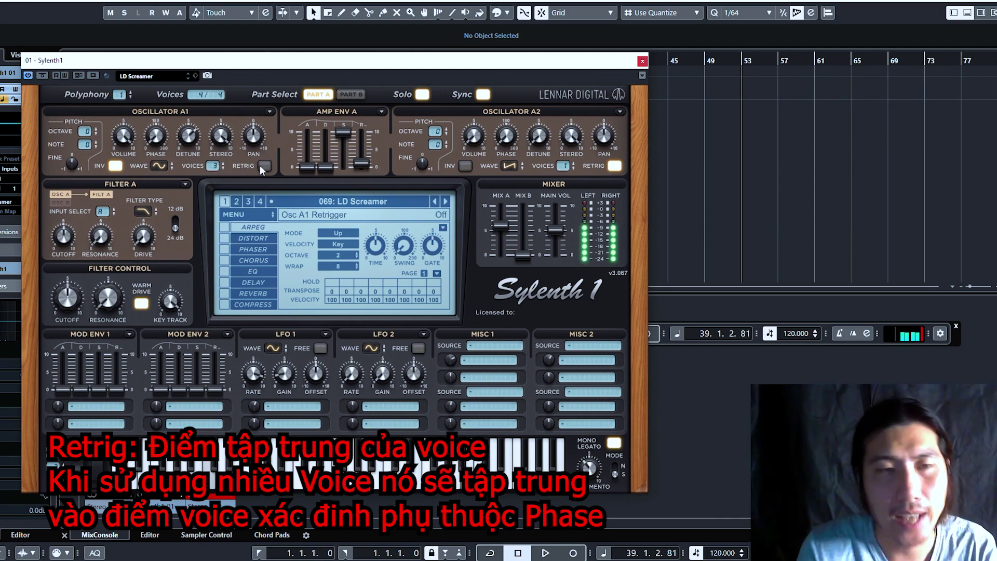
click(260, 166)
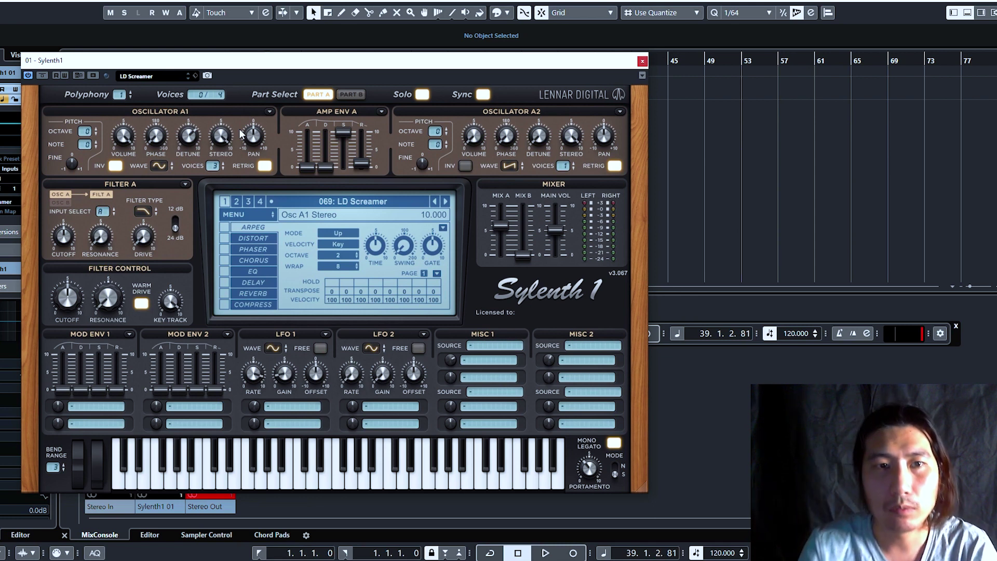
mouse_move(254, 134)
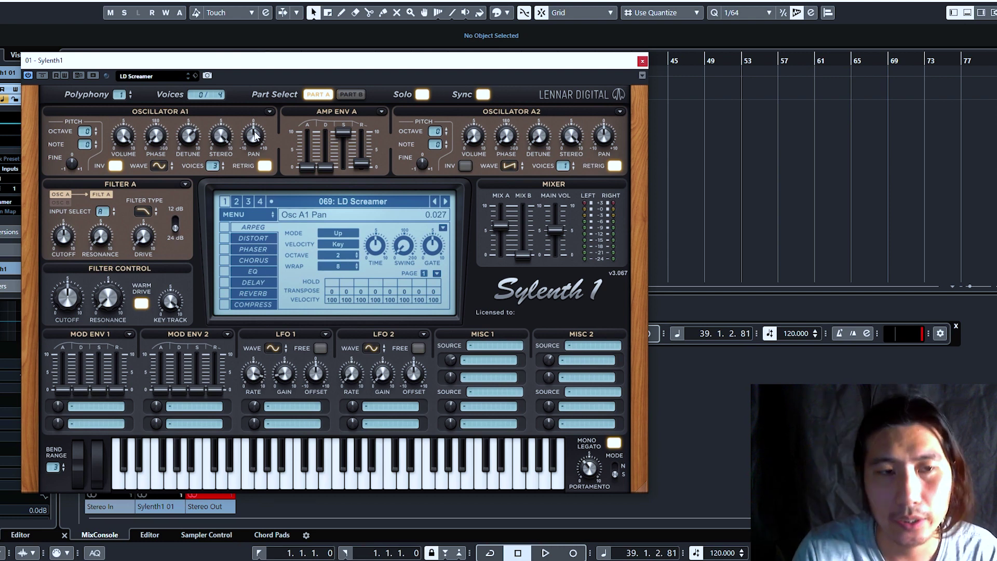
mouse_move(120, 167)
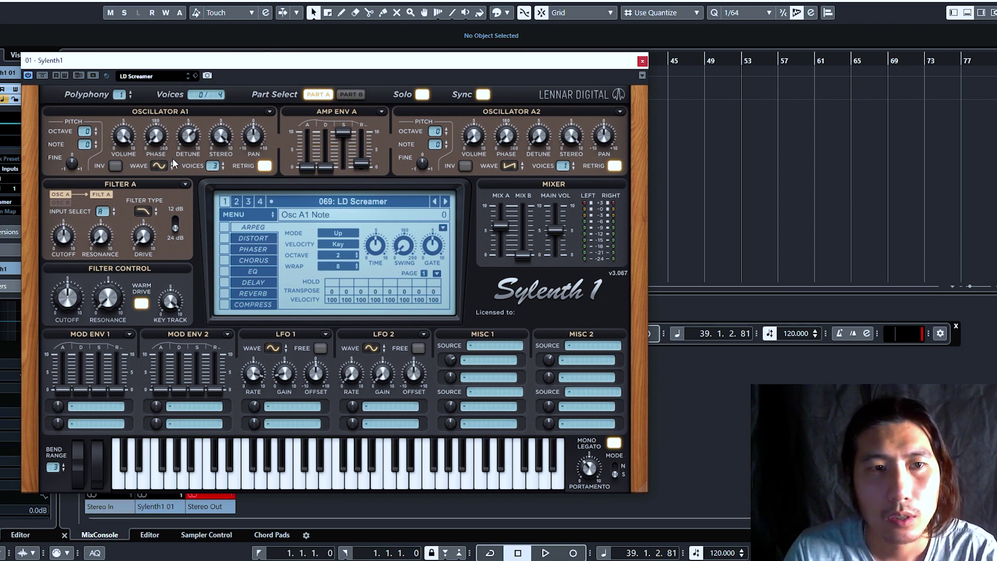
Set oscillator A1 to 7 voices and sweep its detune downward.
click(222, 164)
click(222, 163)
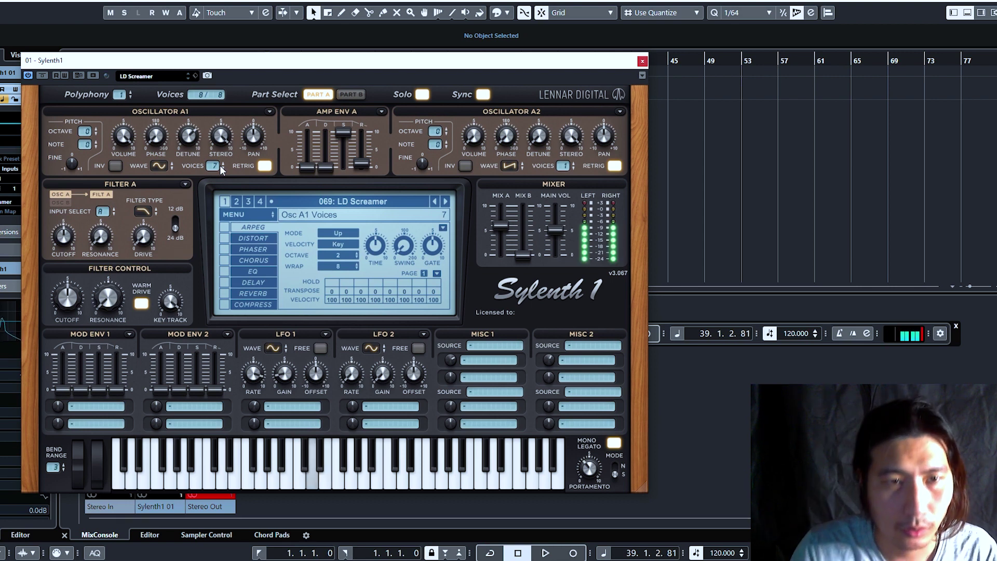
mouse_move(191, 139)
drag(191, 138, 263, 342)
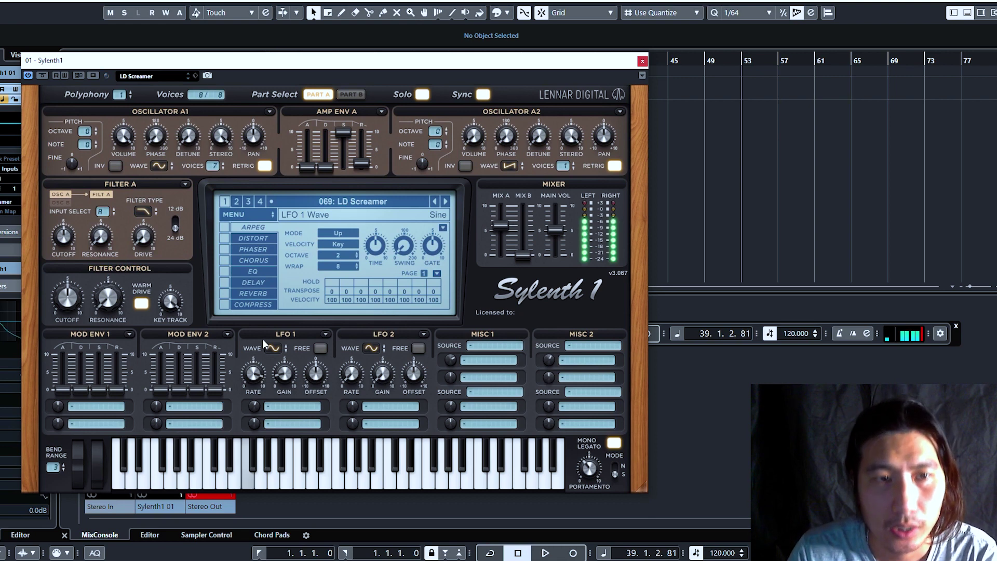
drag(190, 137, 231, 243)
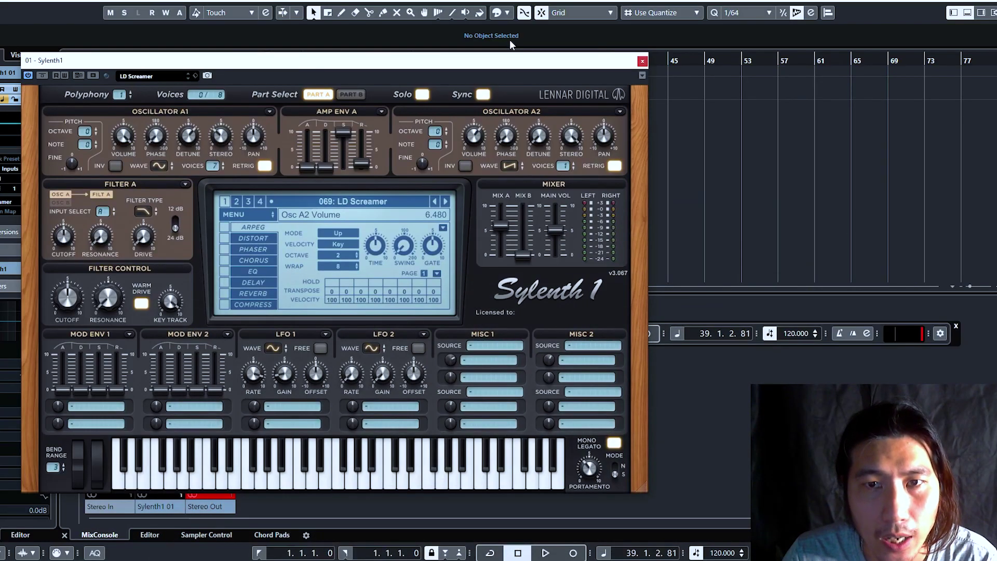
Set oscillator A2 to octave +3 with the Saw waveform and a volume of about 1.9.
click(446, 129)
click(446, 129)
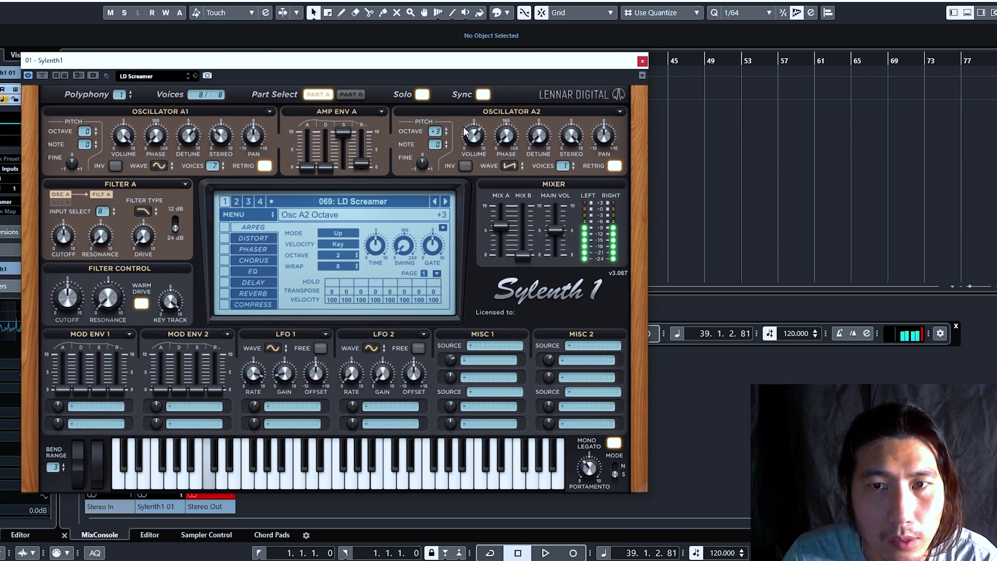
click(445, 128)
click(510, 165)
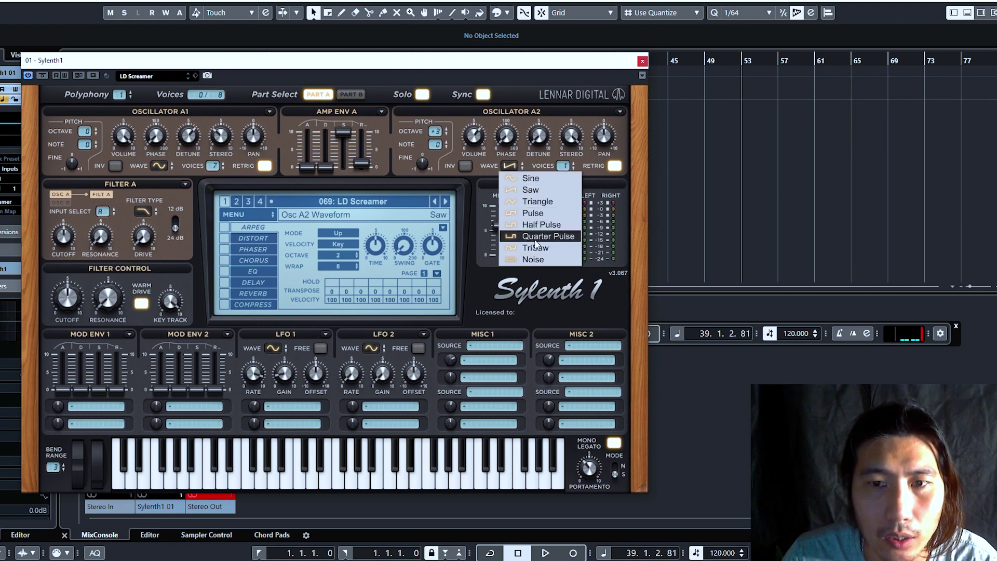
click(537, 193)
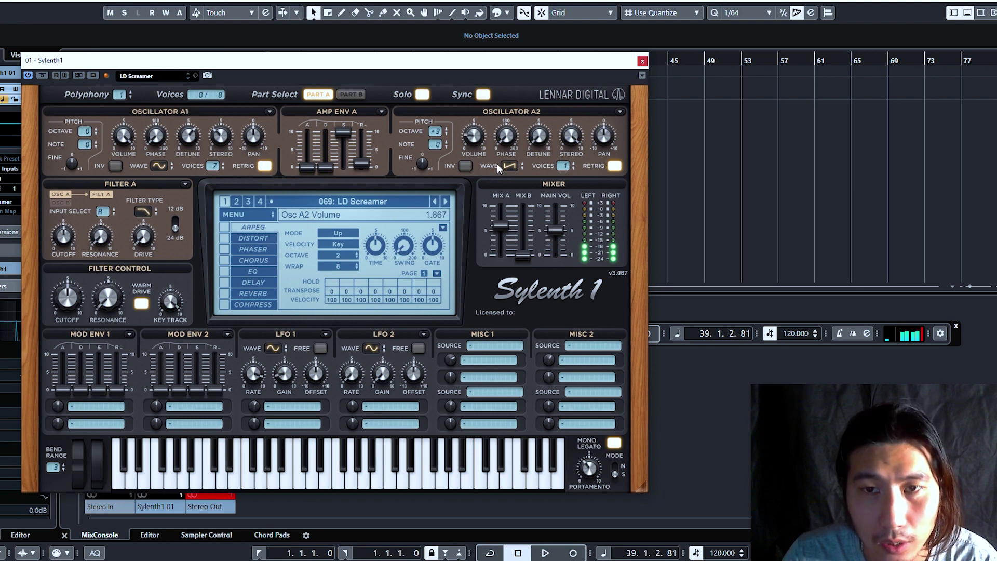
Set oscillator A2 to 7 voices and raise its detune.
scroll(560, 167, up, 2)
scroll(560, 167, up, 1)
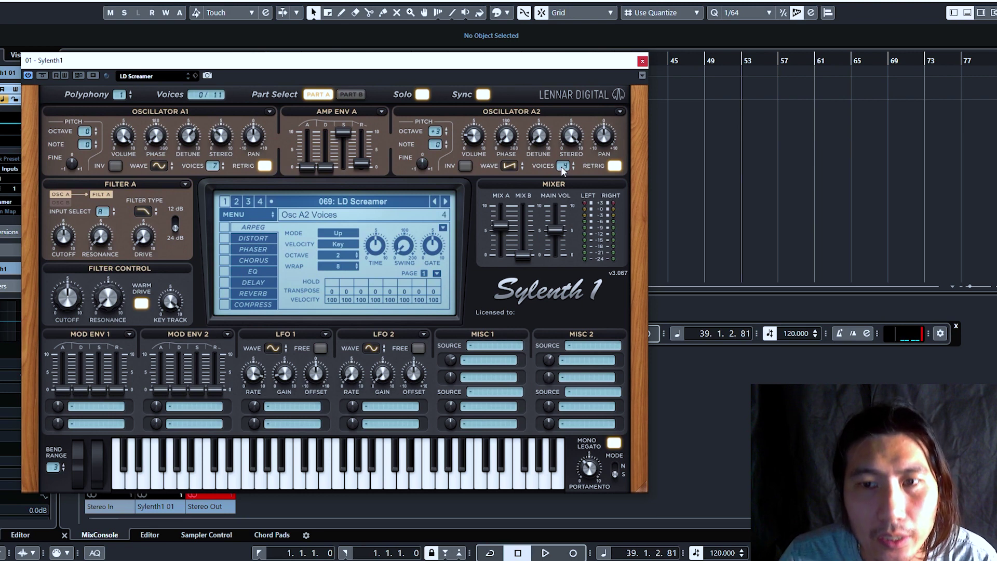
scroll(561, 167, up, 1)
scroll(561, 167, up, 3)
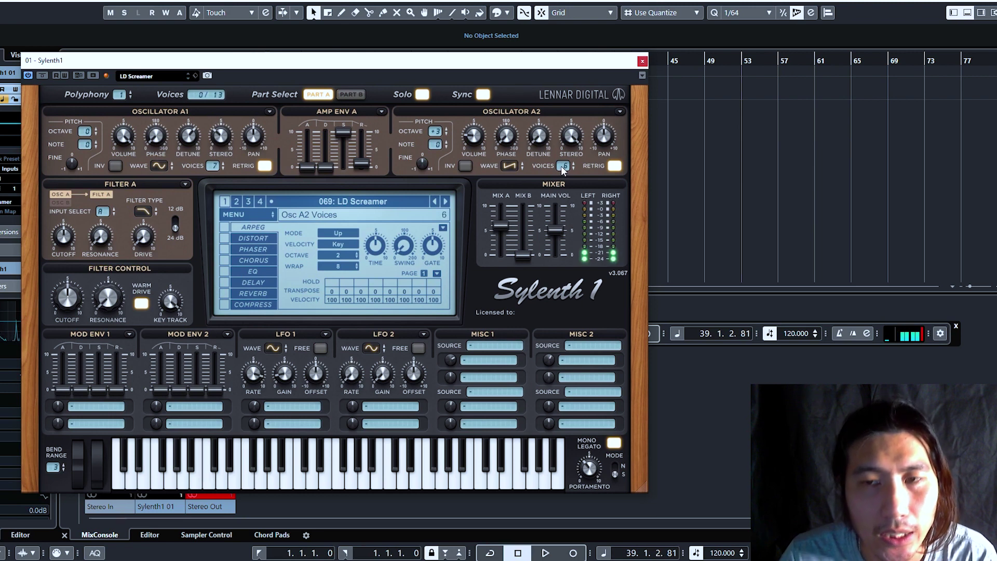
scroll(561, 166, down, 1)
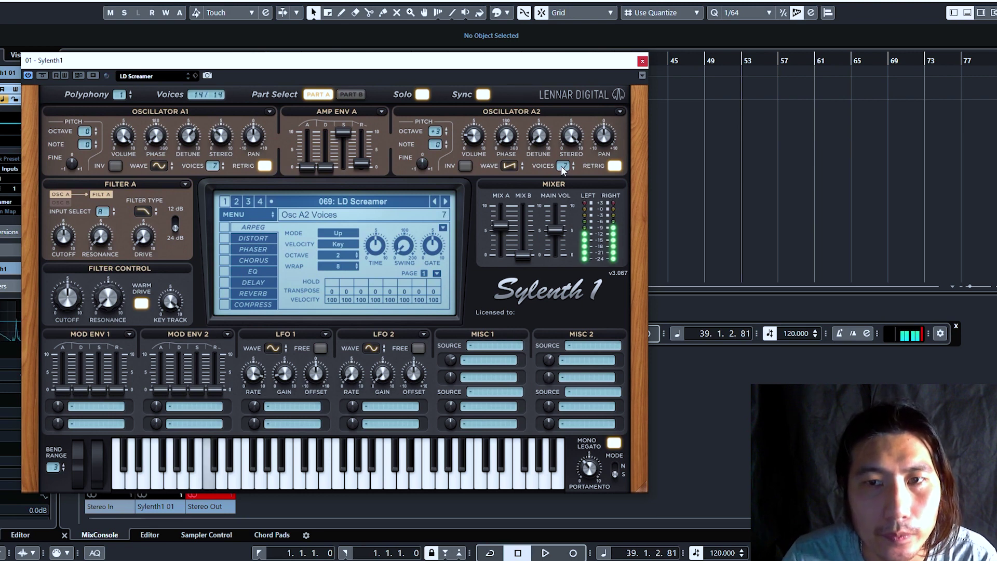
drag(545, 123, 570, 23)
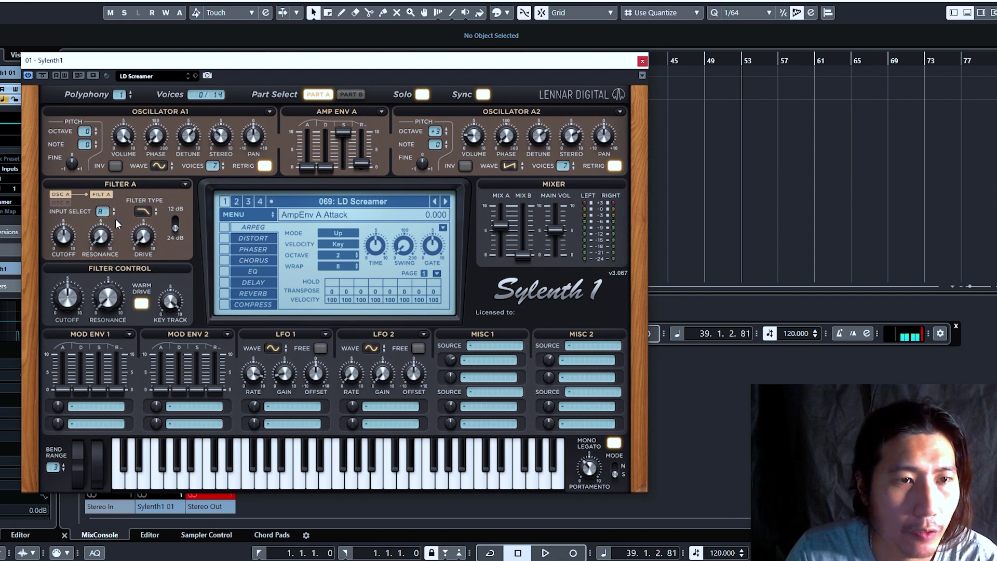
Review Filter A's type options and adjust its resonance.
click(144, 212)
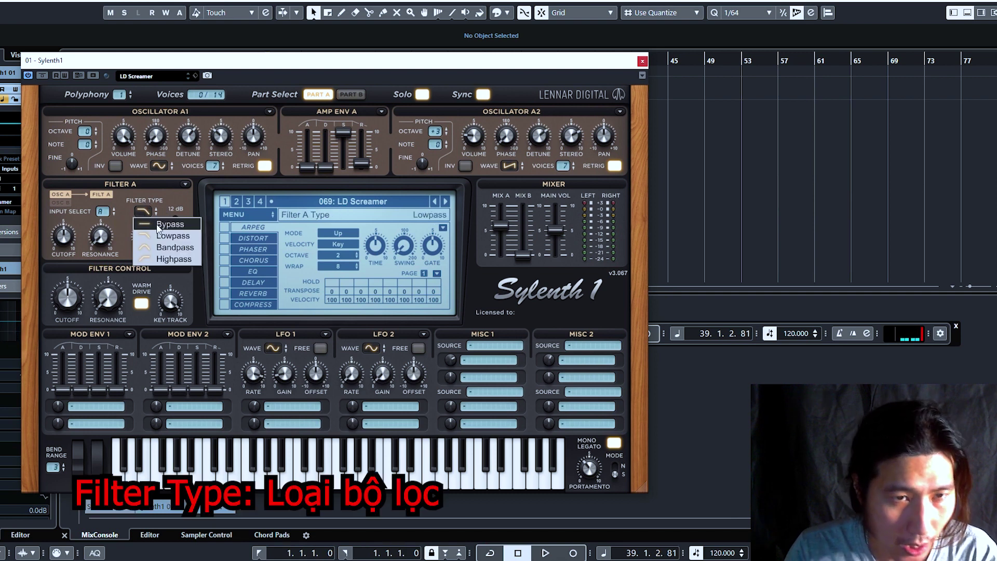
click(154, 204)
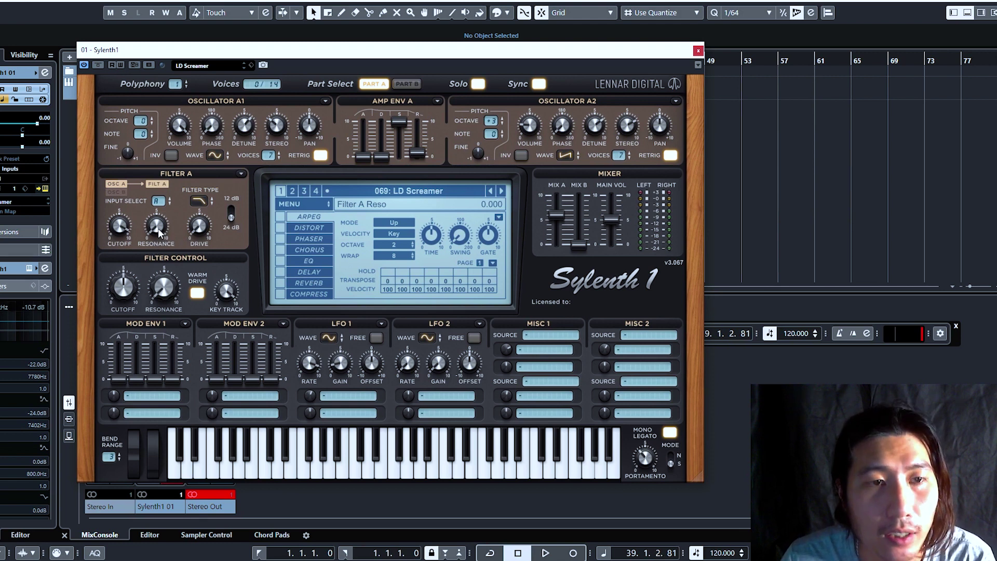
drag(158, 229, 207, 212)
click(198, 235)
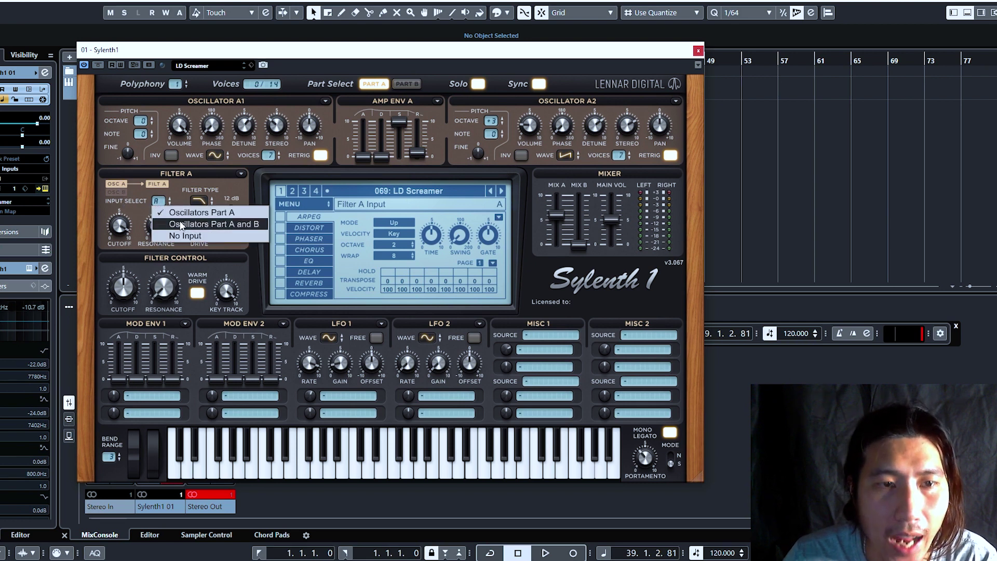
Feed Filter A from Oscillators Part A and B and sweep its cutoff, ending at about 7.2.
click(177, 223)
drag(126, 226, 164, 376)
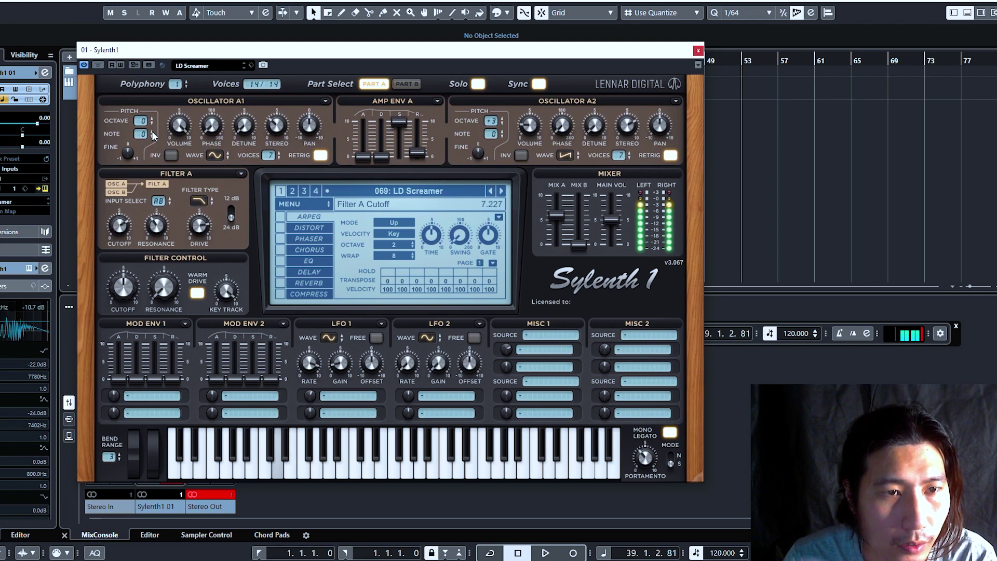
click(199, 199)
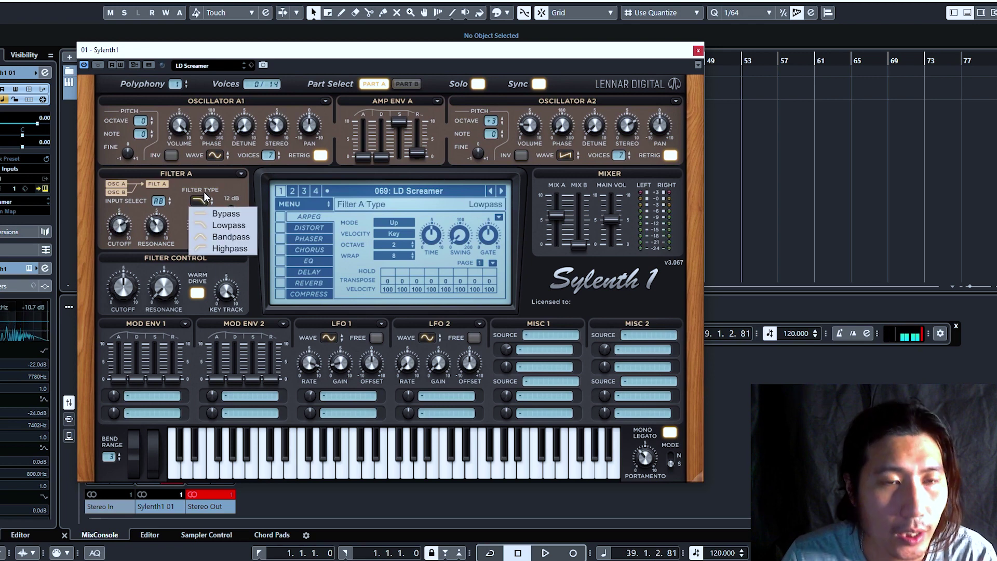
click(204, 191)
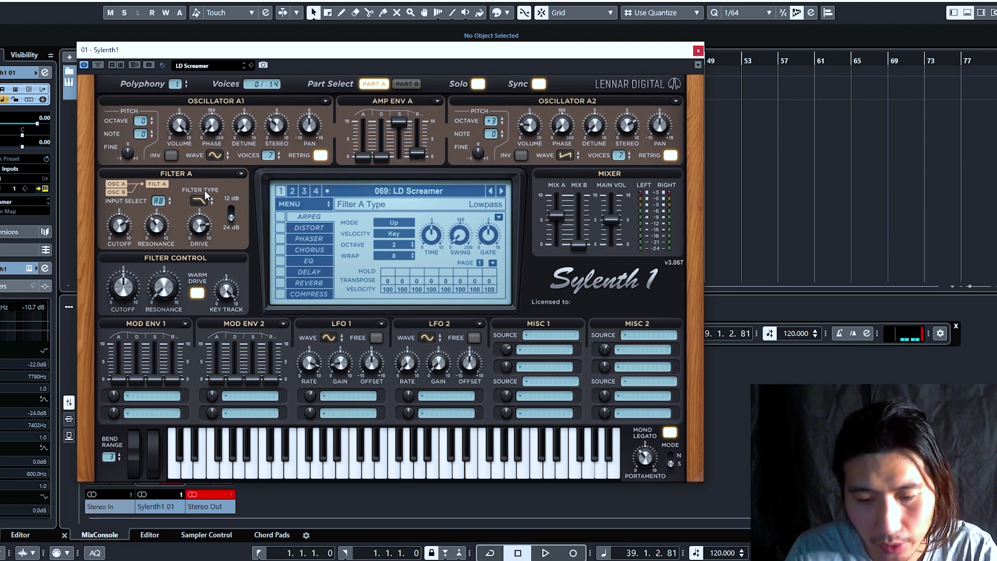
mouse_move(120, 233)
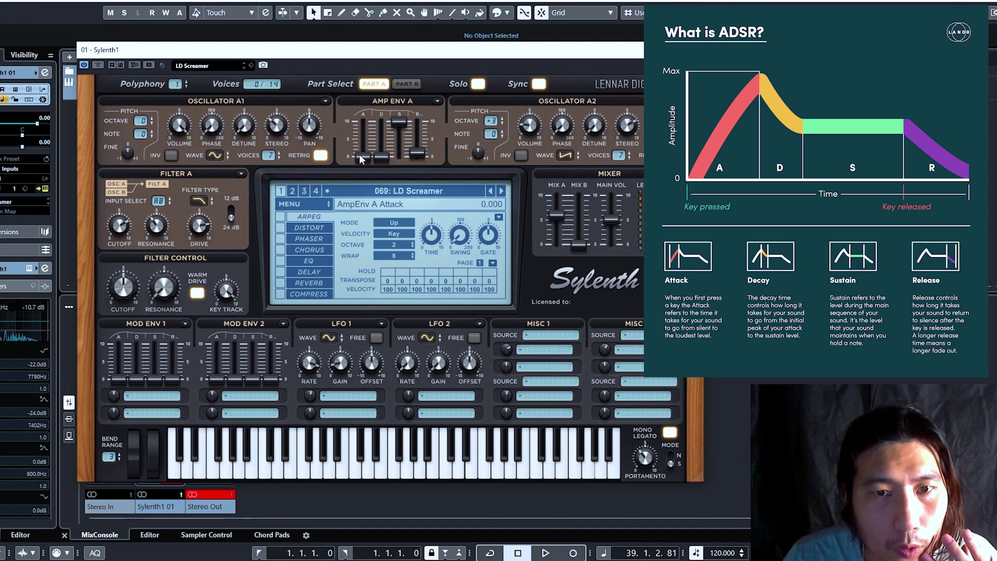
Test AmpEnv A's attack at about 4 and 7.7, and return it to zero.
drag(359, 154, 369, 136)
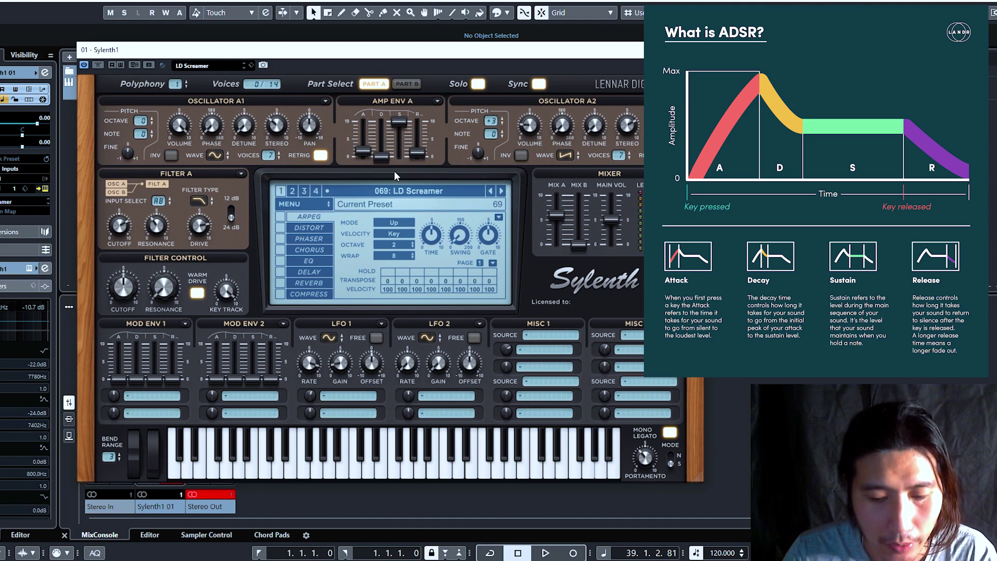
drag(363, 150, 362, 122)
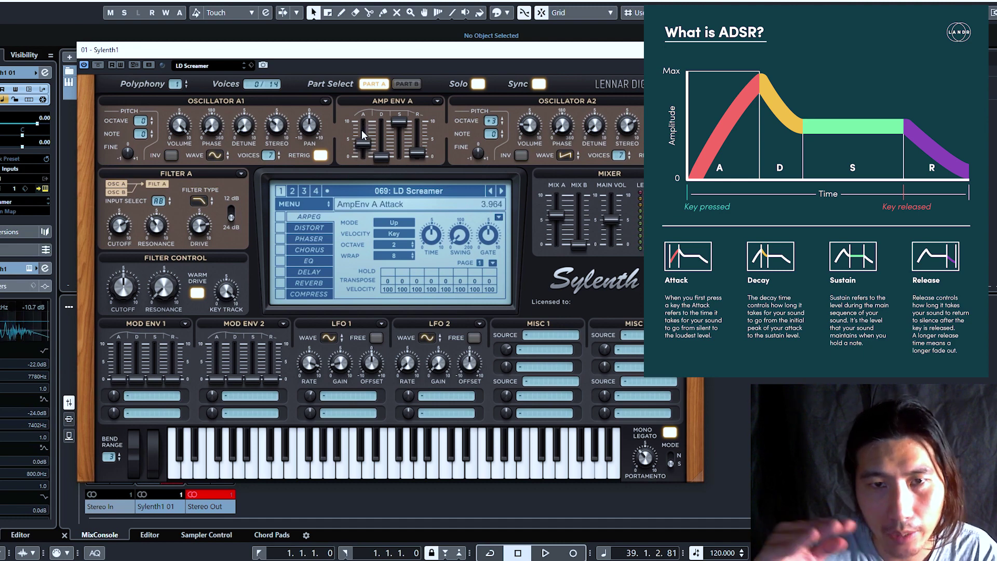
mouse_move(361, 130)
mouse_down()
mouse_move(370, 141)
mouse_move(373, 86)
mouse_move(365, 124)
mouse_up()
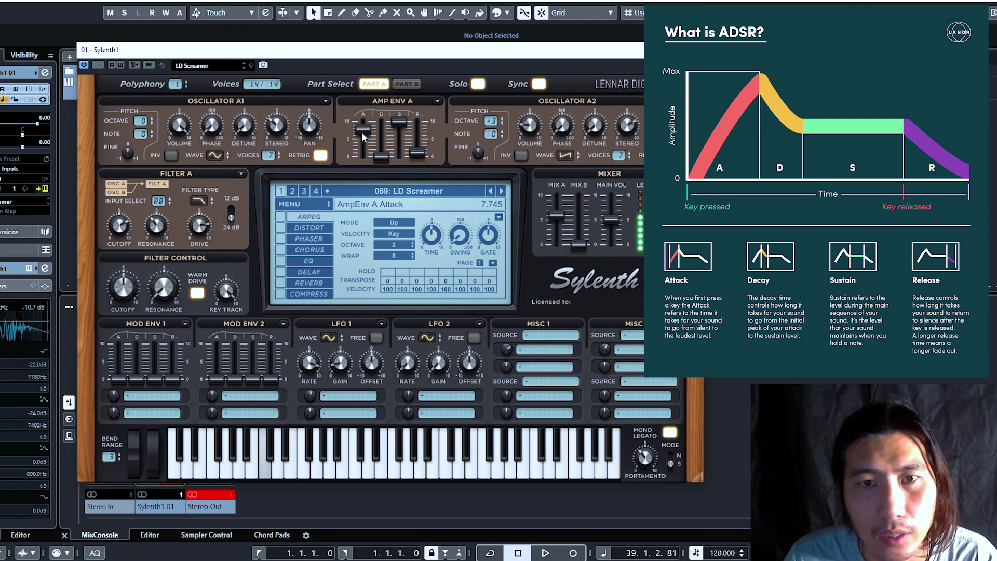
mouse_move(361, 132)
mouse_down()
mouse_move(362, 158)
mouse_move(363, 144)
mouse_up()
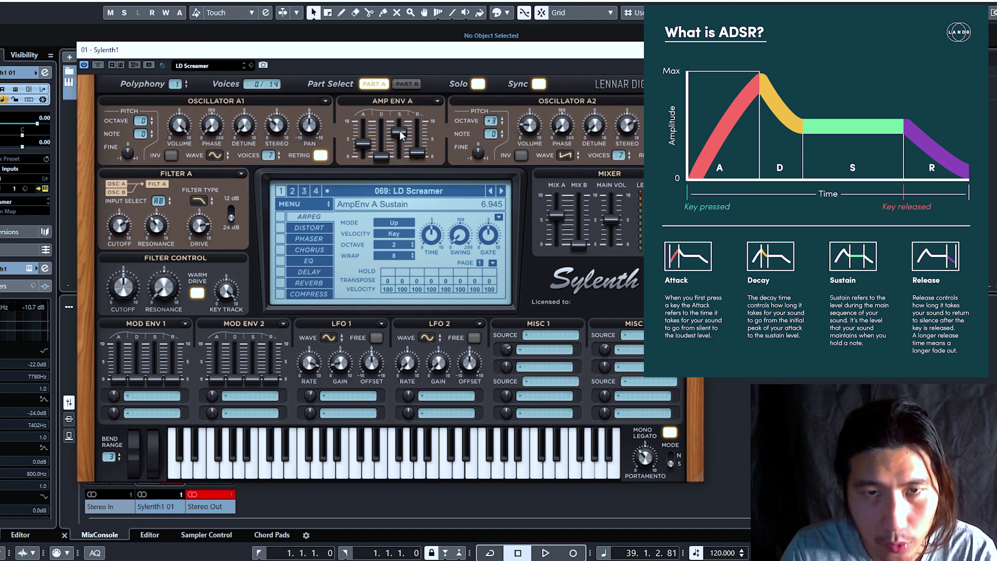
drag(363, 143, 362, 154)
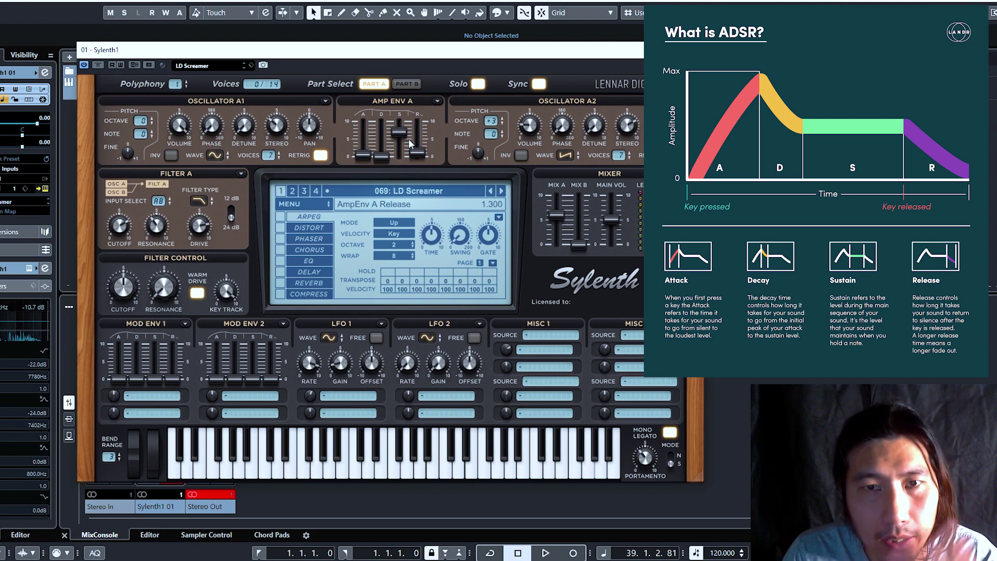
Lower AmpEnv A's sustain and release to zero.
drag(400, 133, 405, 218)
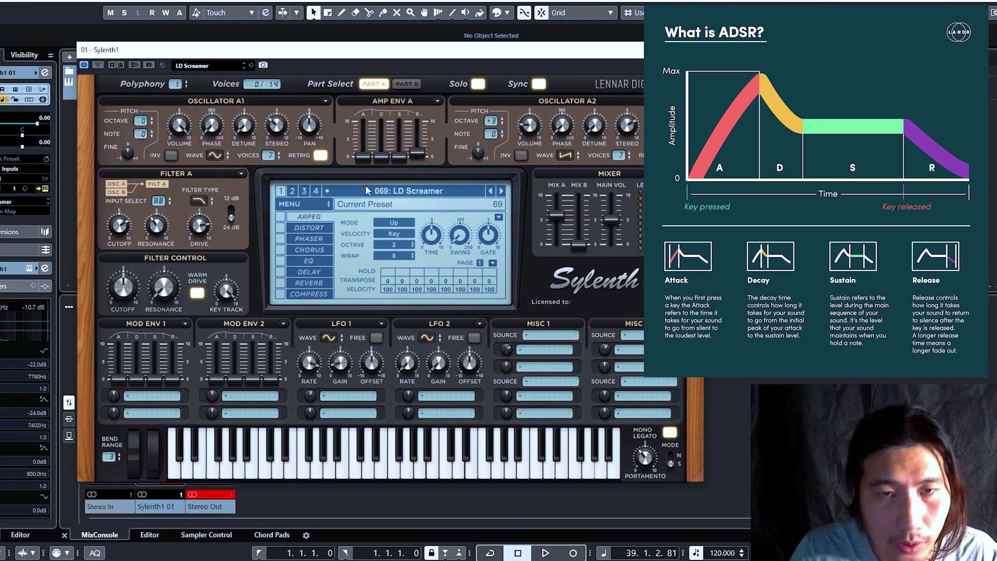
drag(399, 156, 400, 172)
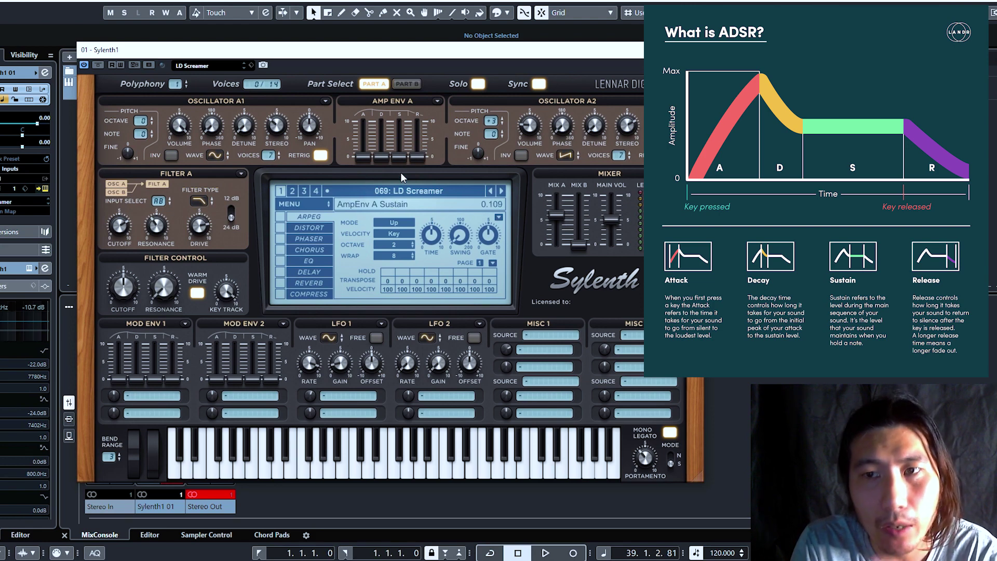
mouse_move(373, 133)
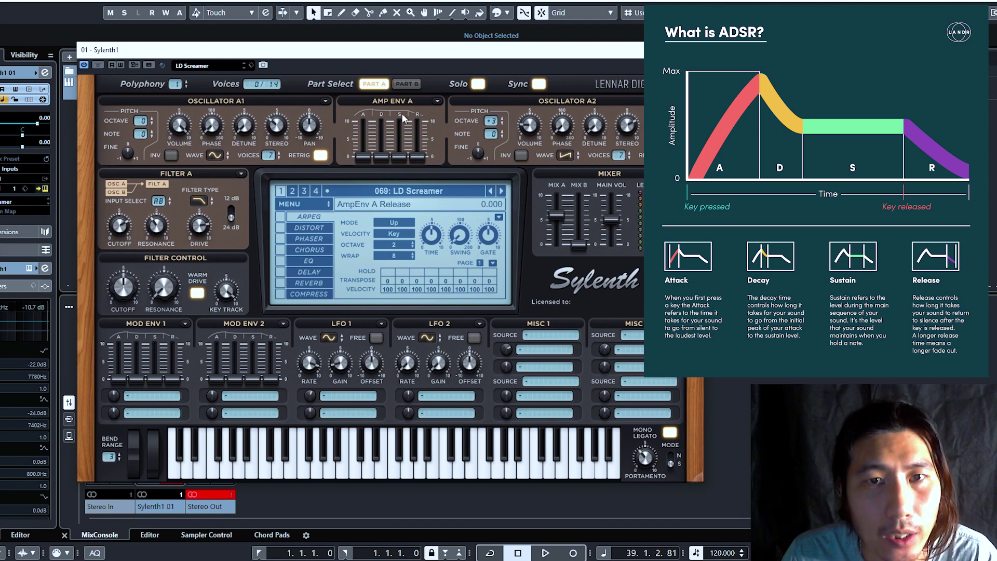
Test AmpEnv A's decay at about 5.1, return it to zero and raise the sustain to 10.
drag(380, 156, 393, 88)
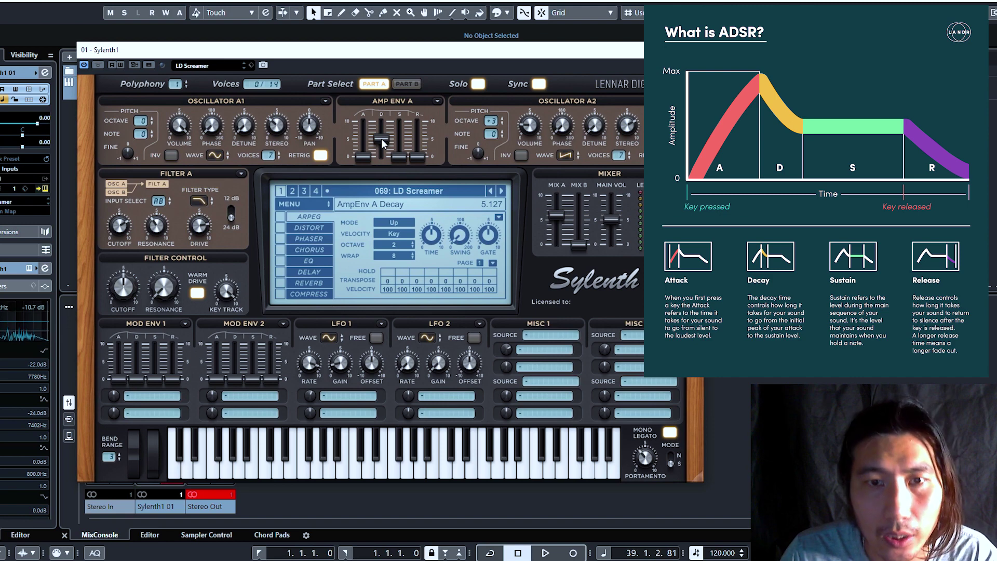
drag(382, 138, 414, 74)
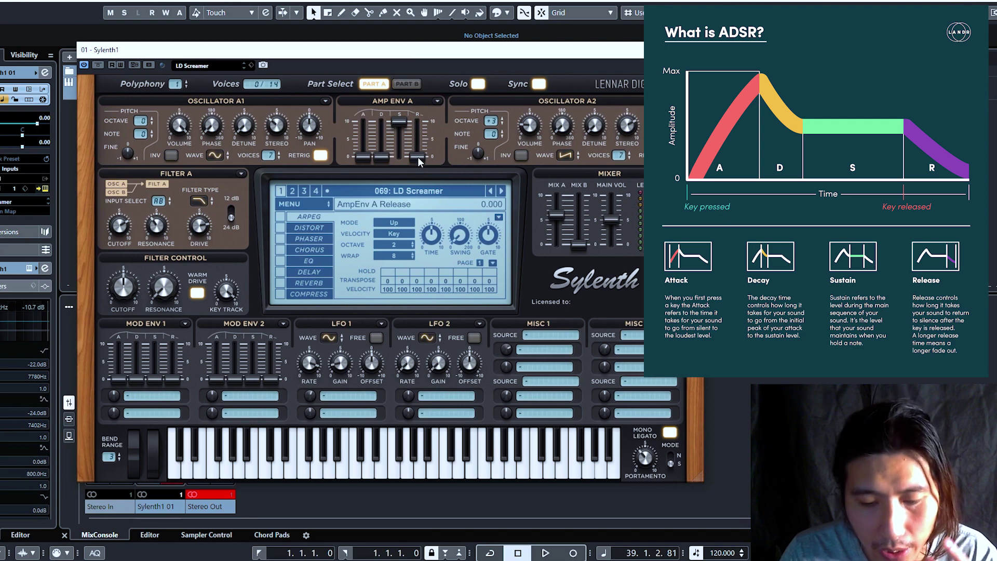
Raise AmpEnv A's release in stages to about 5.6.
drag(418, 157, 417, 150)
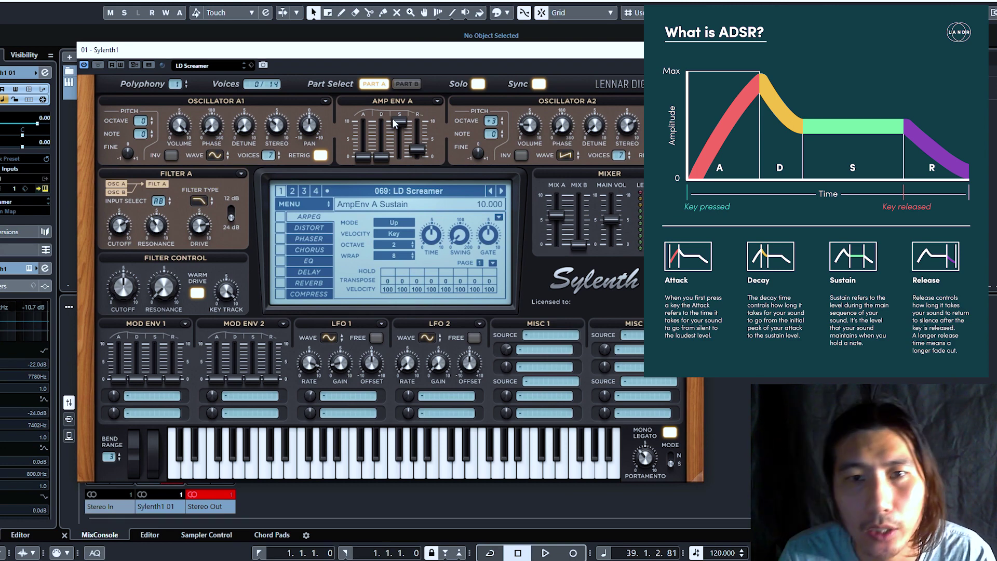
drag(420, 149, 421, 138)
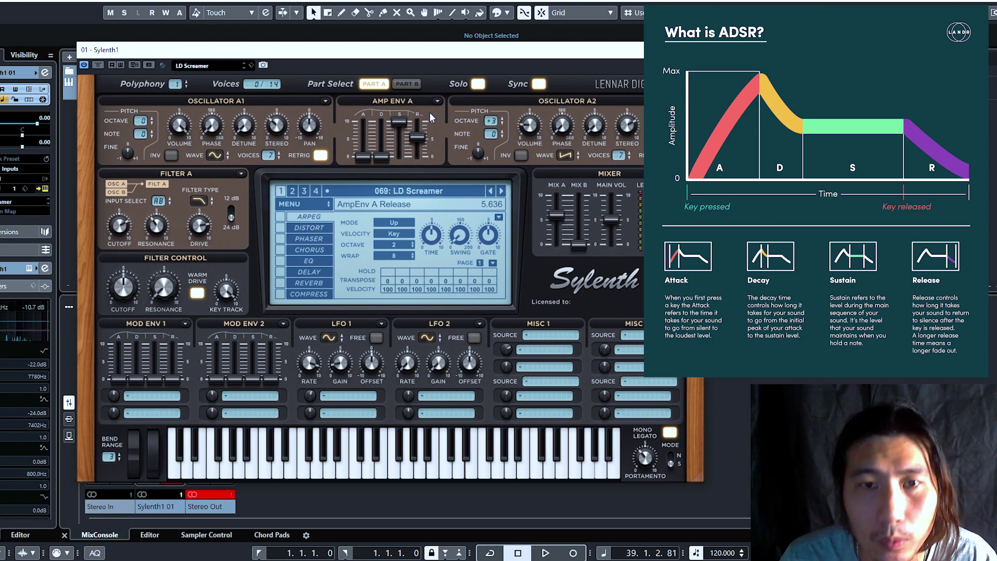
Lower AmpEnv A's sustain and release to zero, and return the sustain to 10.
drag(401, 123, 398, 185)
drag(418, 138, 419, 164)
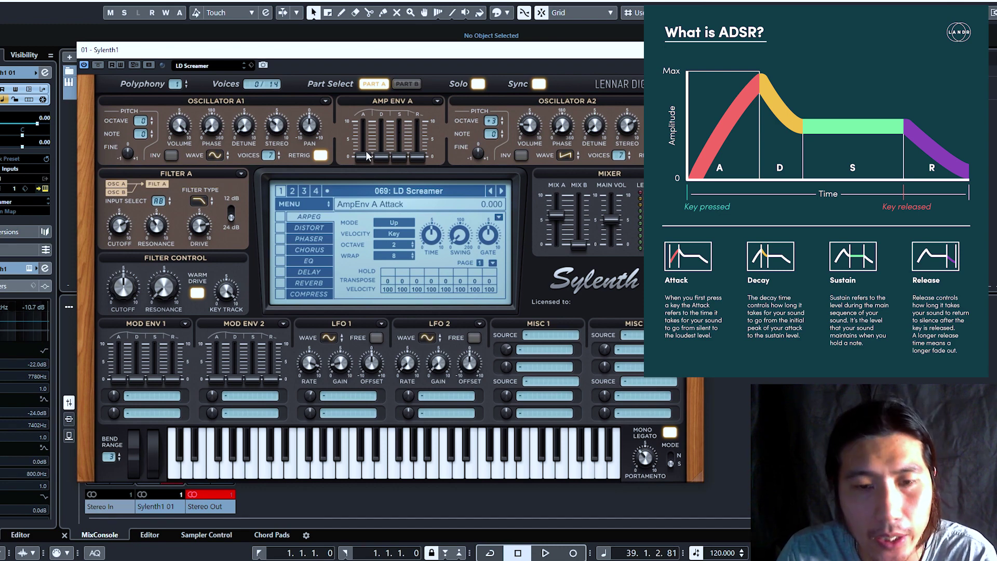
drag(401, 158, 429, 37)
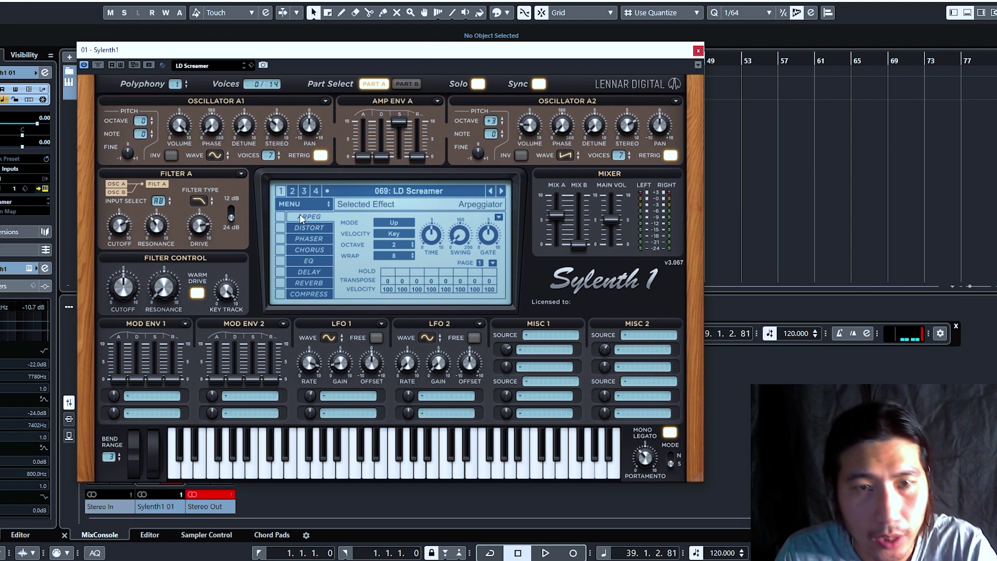
Try the Filter Control cutoff and set the key track to about 7.
mouse_move(174, 290)
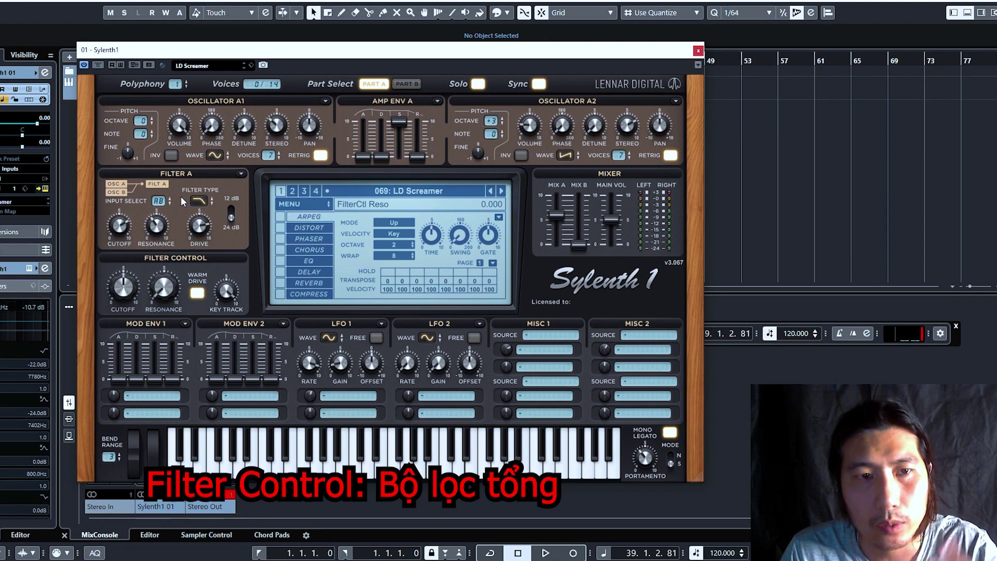
mouse_move(130, 288)
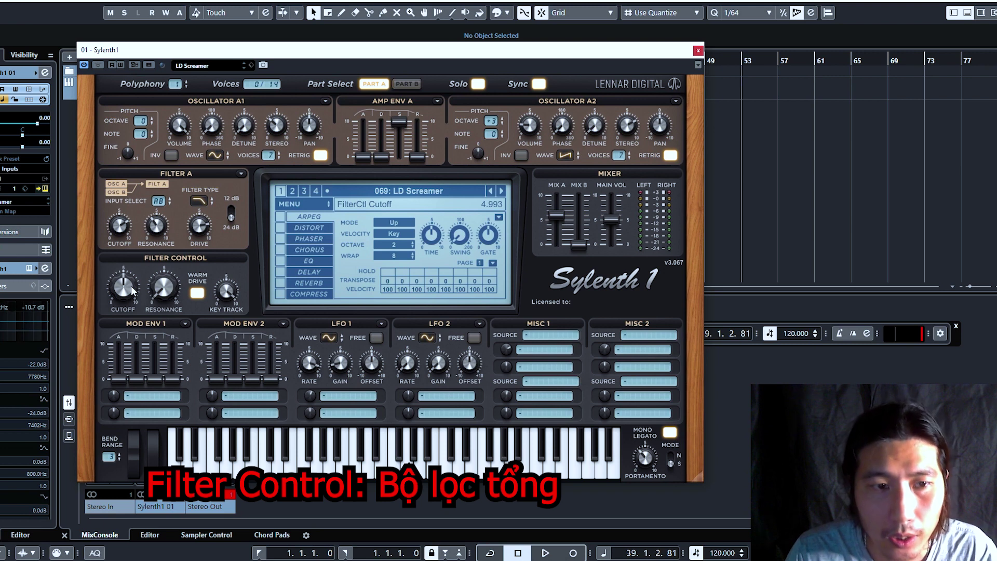
drag(132, 289, 163, 413)
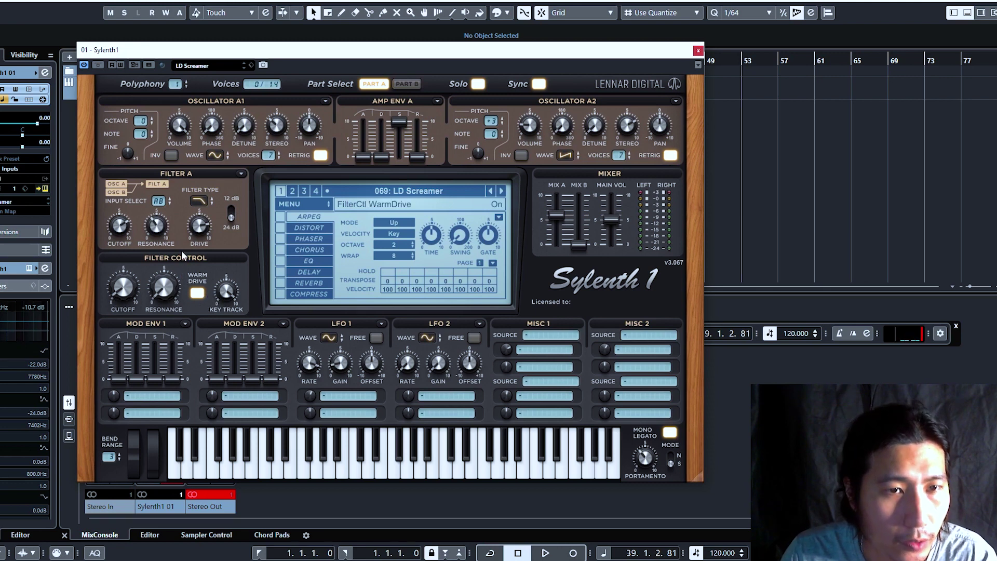
ctrl+click(227, 293)
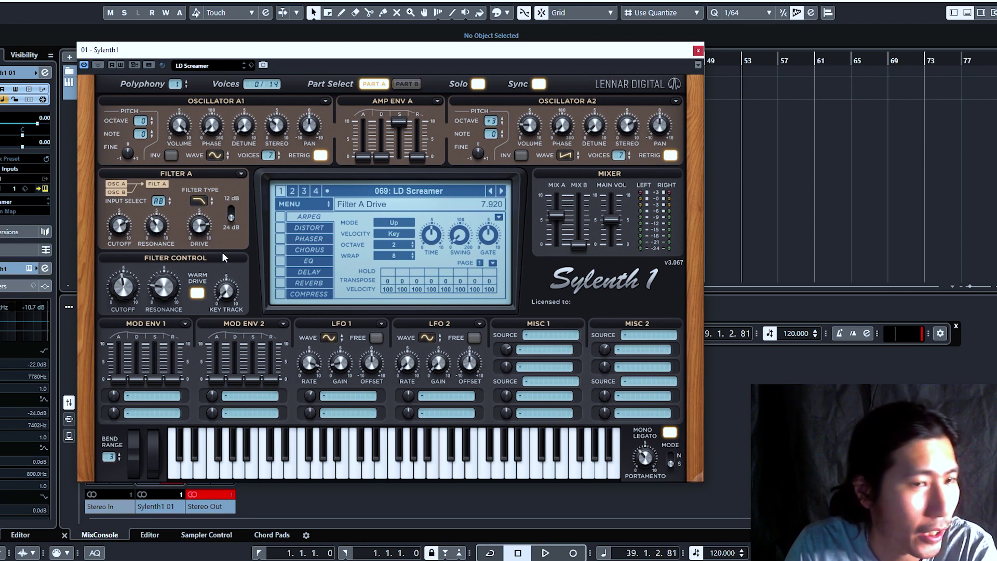
drag(230, 288, 295, 199)
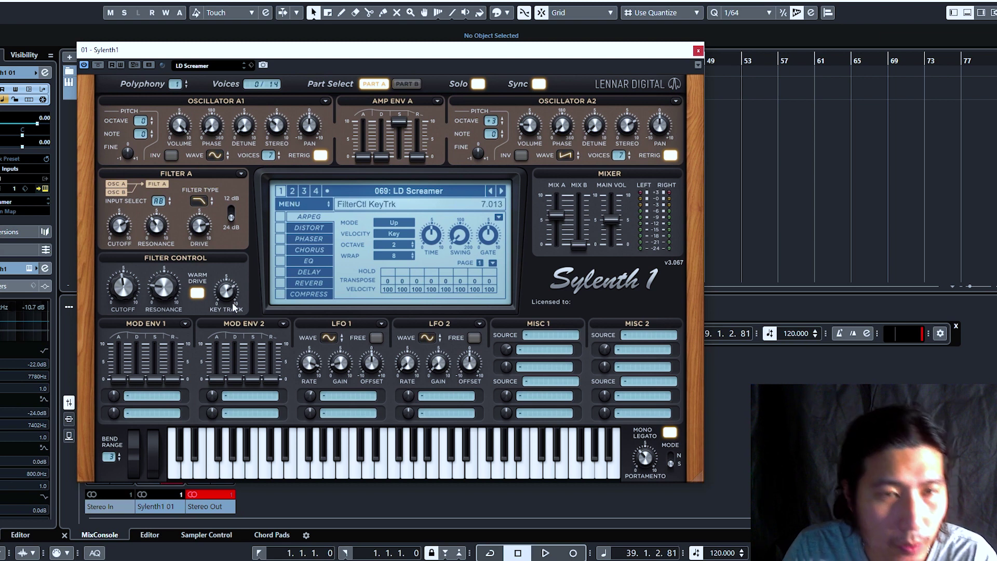
drag(233, 306, 208, 300)
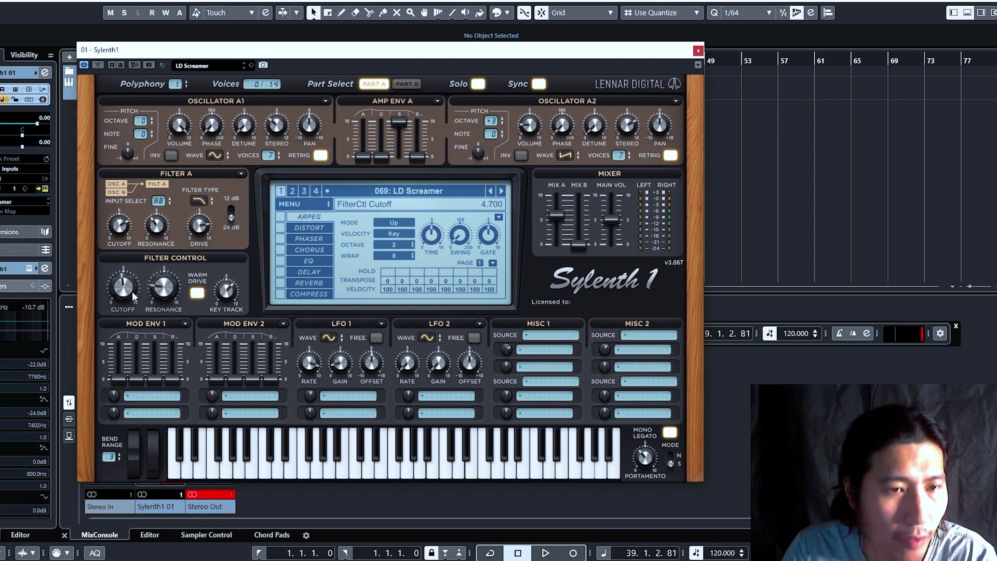
Raise the Filter Control cutoff in stages to 10 and set its resonance to about 4.5.
drag(134, 294, 153, 311)
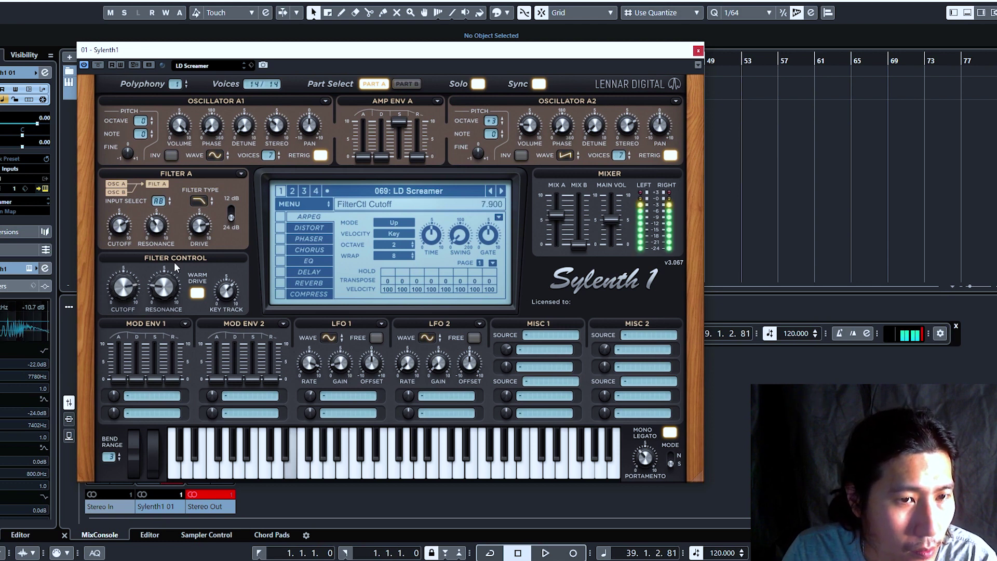
drag(125, 282, 187, 525)
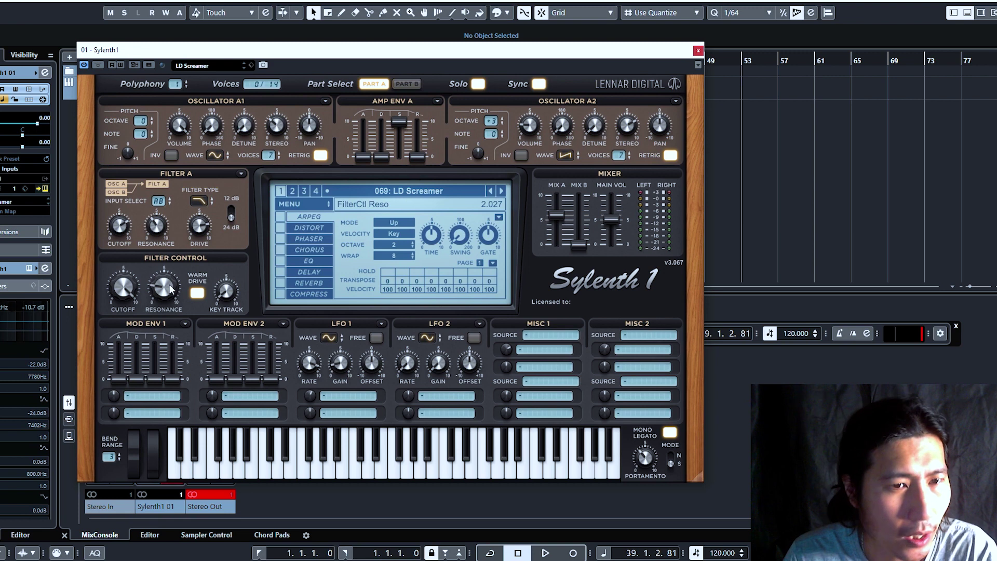
drag(170, 284, 198, 244)
drag(172, 373, 167, 272)
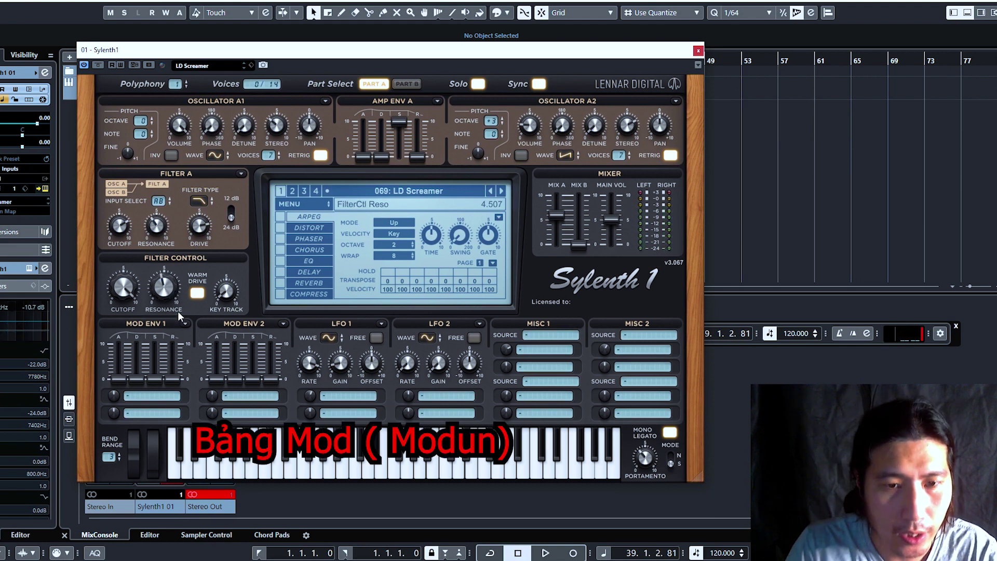
Raise Mod Env 1's sustain and release, and set its attack to about 4.7.
mouse_move(163, 346)
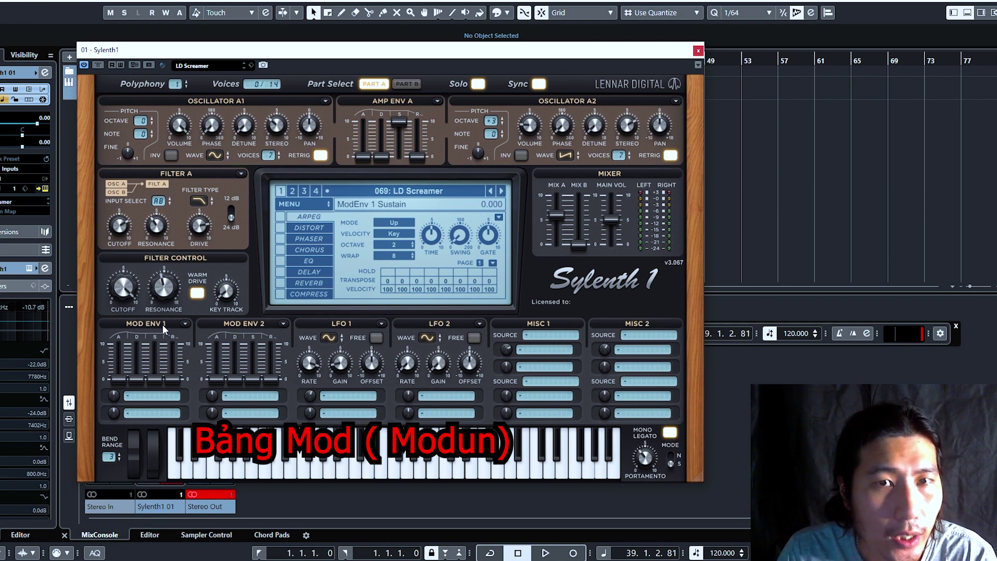
mouse_move(364, 121)
mouse_move(396, 135)
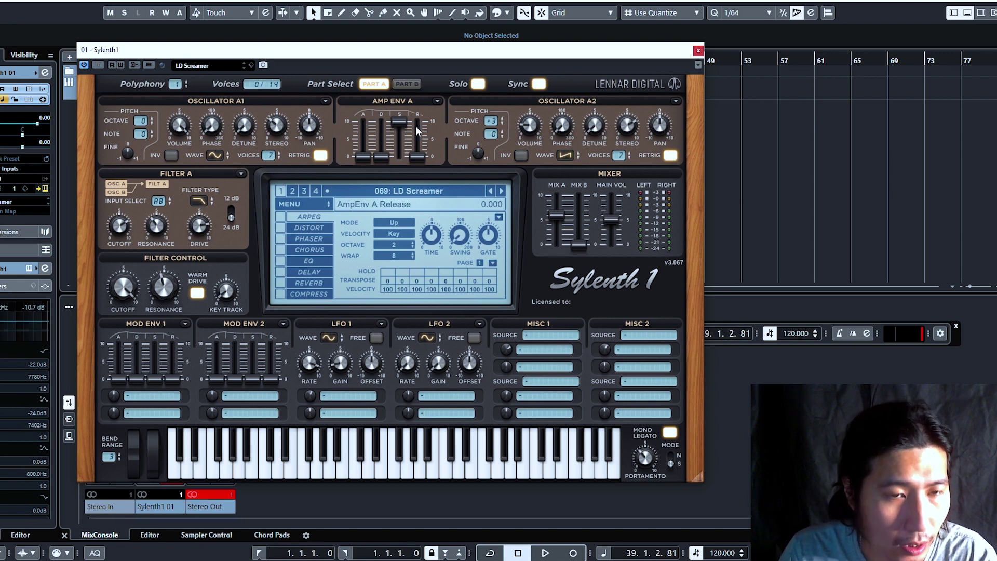
mouse_move(130, 386)
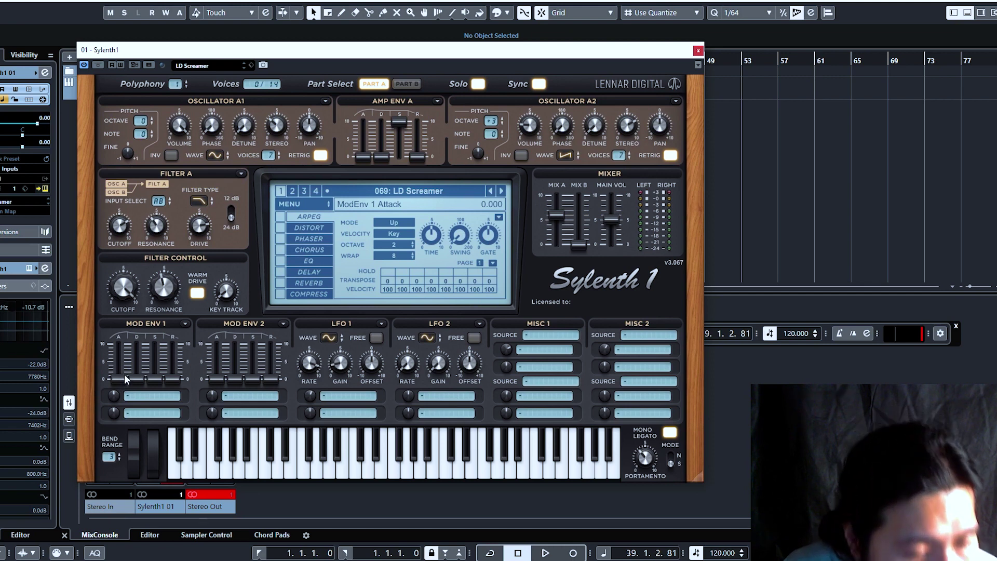
drag(121, 382, 131, 335)
mouse_move(150, 382)
drag(151, 378, 172, 319)
drag(175, 389, 182, 330)
mouse_move(118, 363)
mouse_down()
mouse_move(99, 361)
mouse_move(126, 362)
mouse_up()
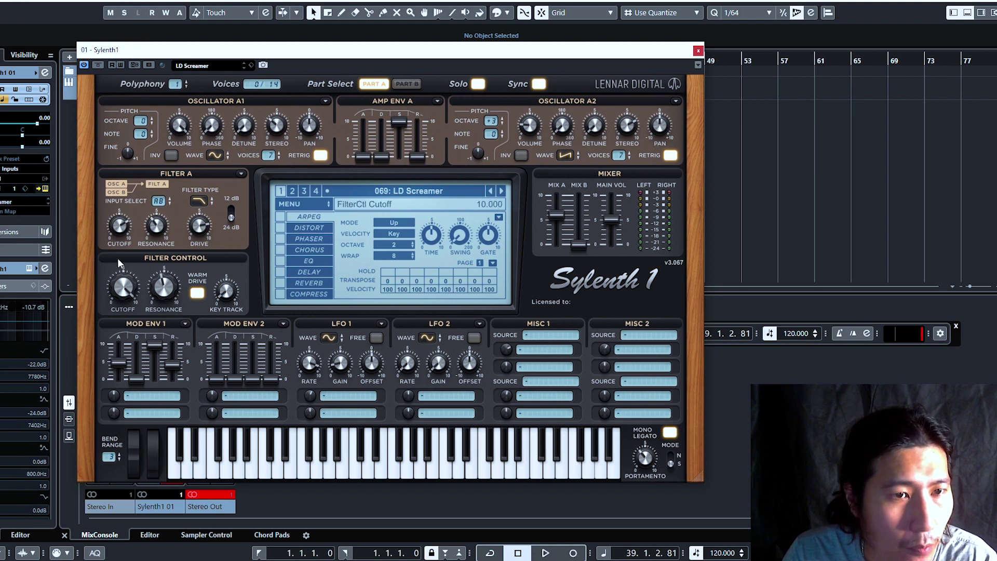
Vary Filter A's cutoff and set it to about 3.1.
drag(121, 230, 139, 329)
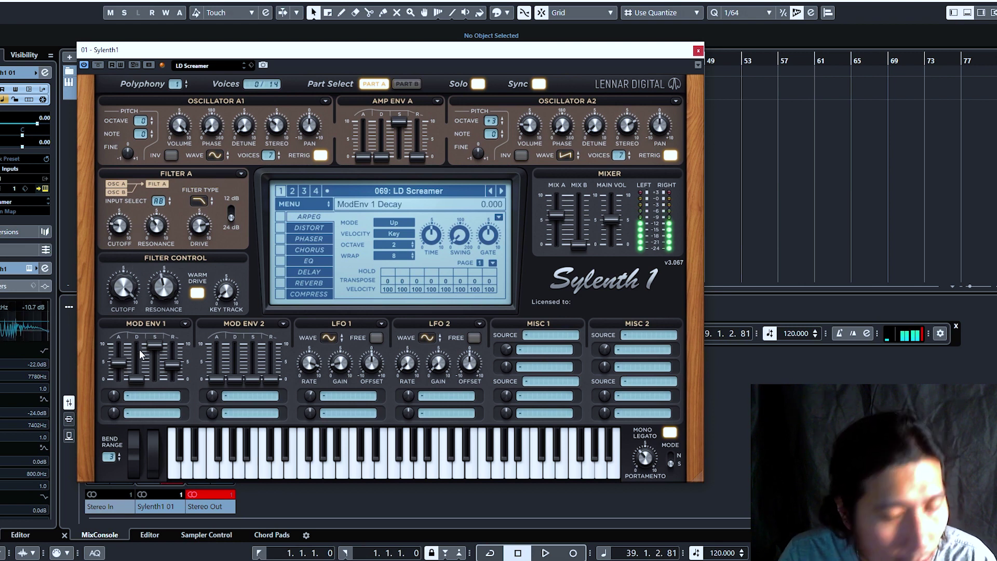
drag(115, 232, 126, 199)
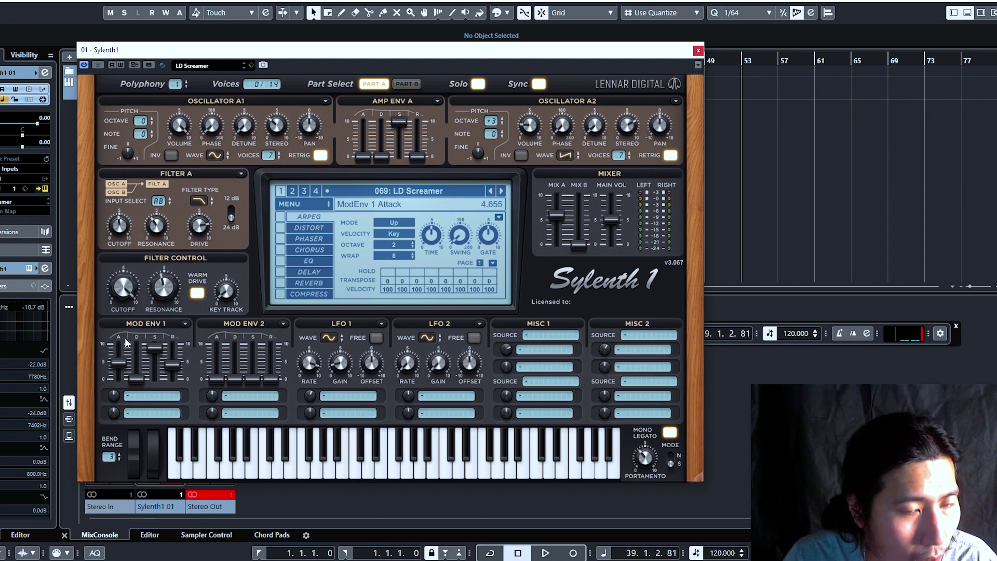
drag(120, 224, 116, 248)
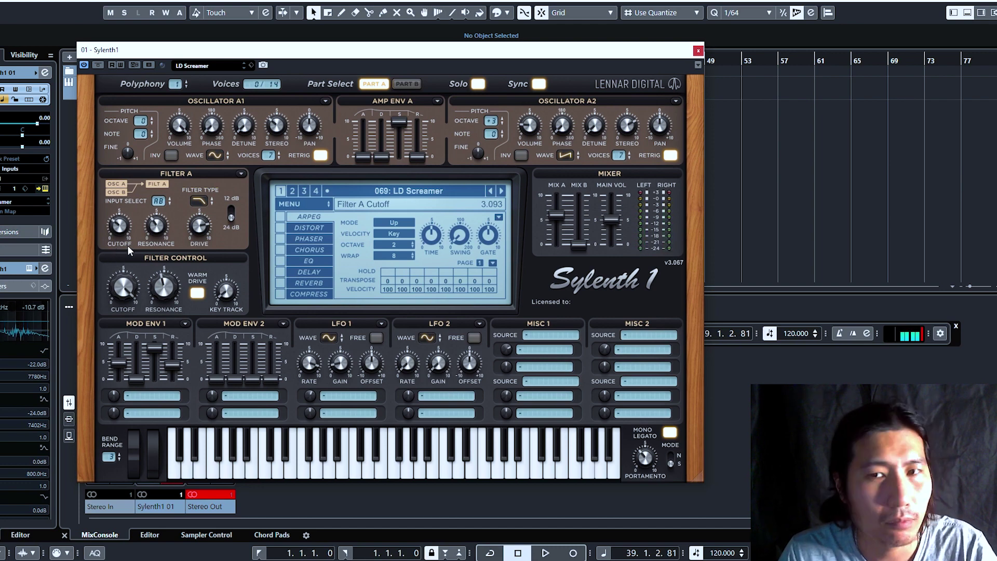
Assign Cutoff A as Mod Env 1's first modulation destination.
click(146, 397)
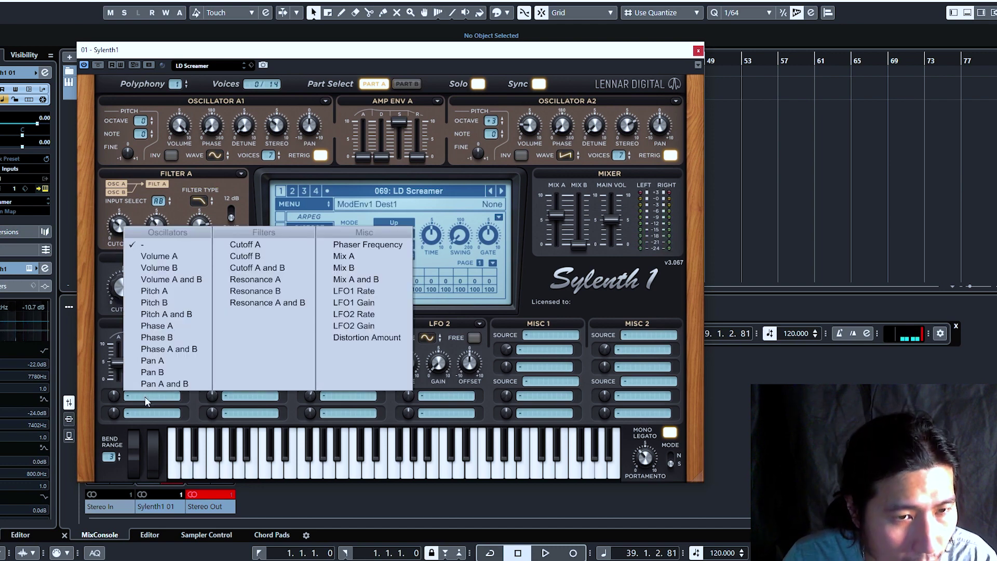
click(248, 267)
click(252, 245)
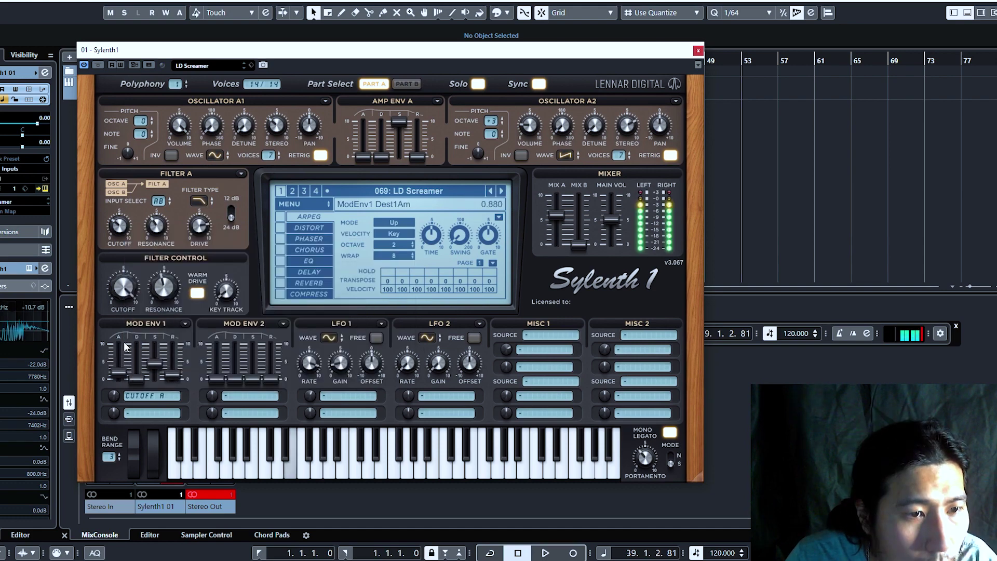
Set Mod Env 1's attack to about 2.8 and adjust its sustain and release while the envelope modulates Cutoff A.
drag(152, 364, 171, 371)
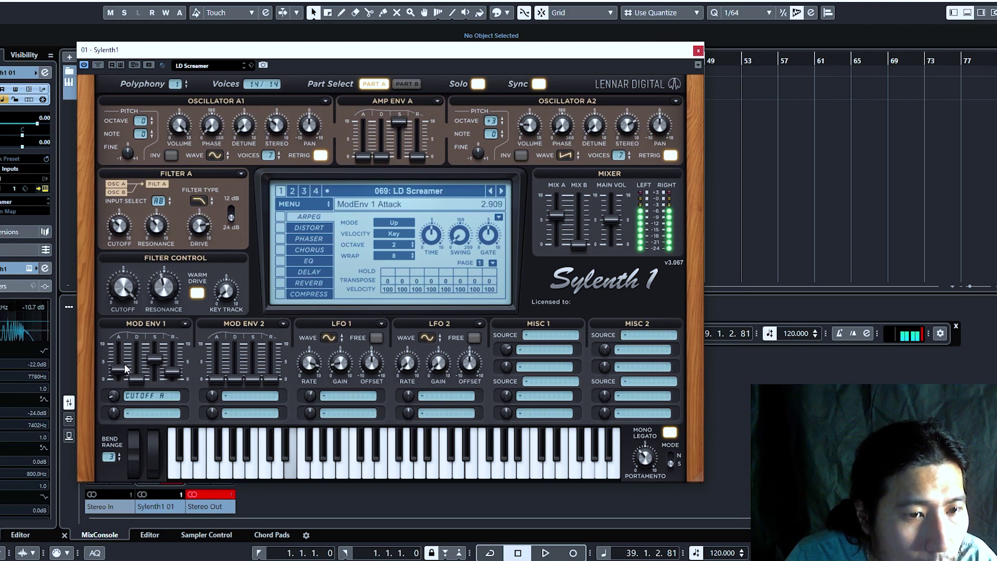
drag(122, 361, 121, 357)
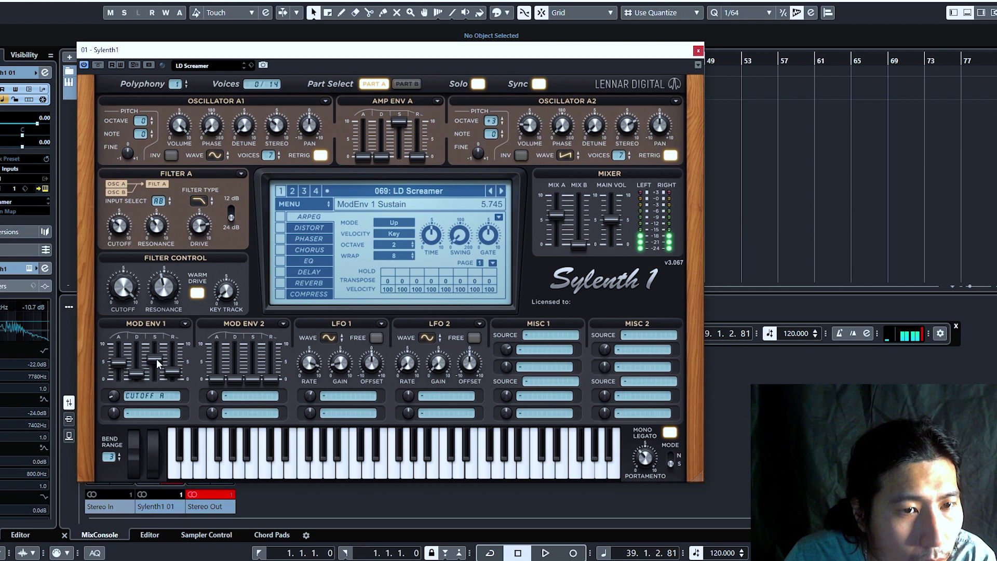
drag(119, 362, 118, 388)
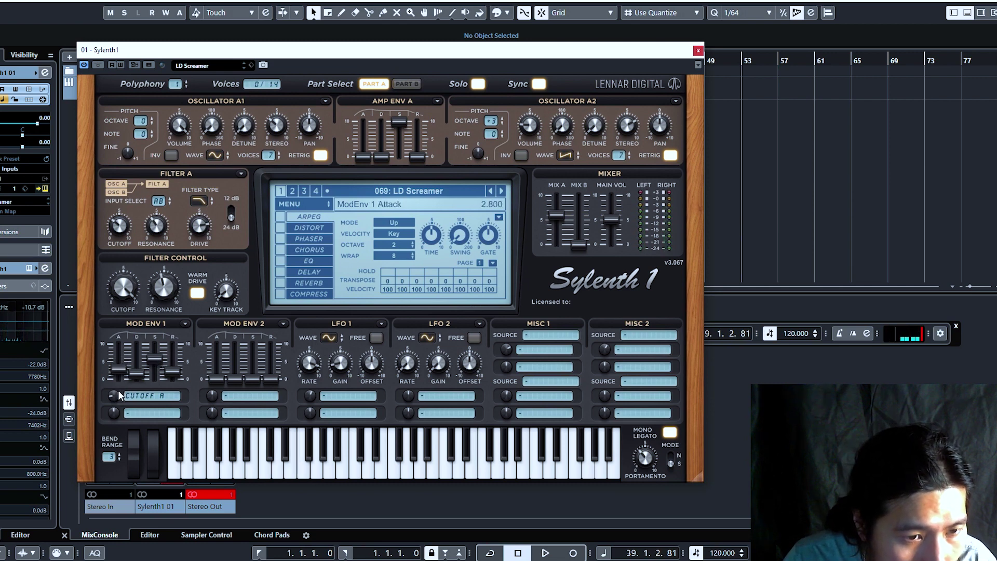
mouse_move(151, 358)
drag(152, 357, 173, 371)
mouse_move(171, 376)
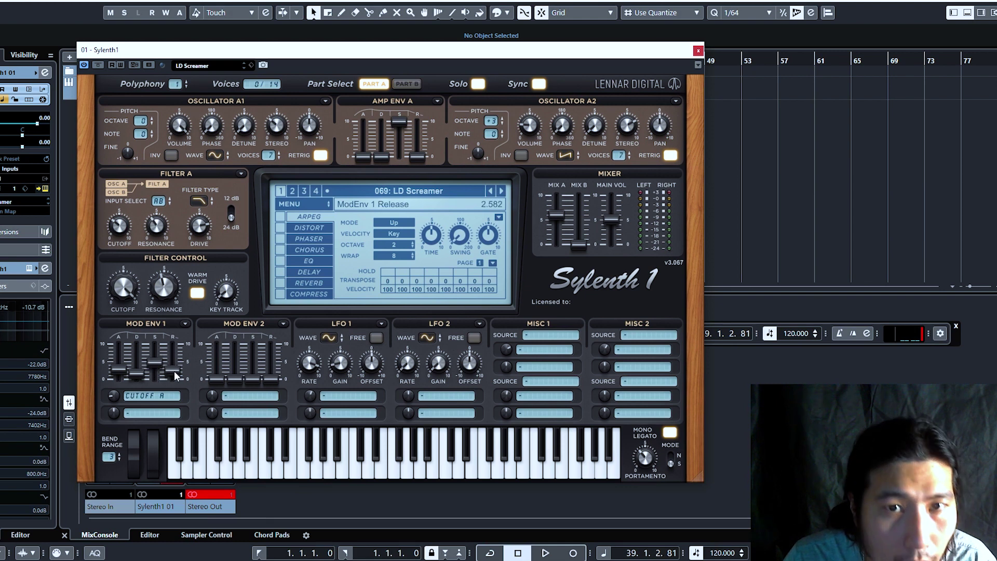
Raise AmpEnv A's release in stages to about 5.2.
drag(416, 148, 424, 124)
mouse_move(357, 157)
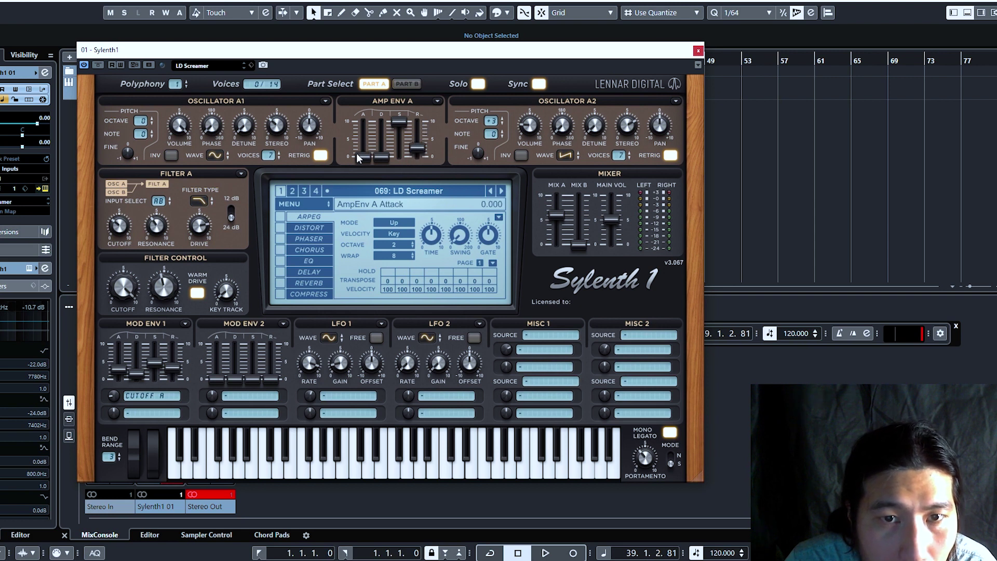
drag(415, 149, 418, 126)
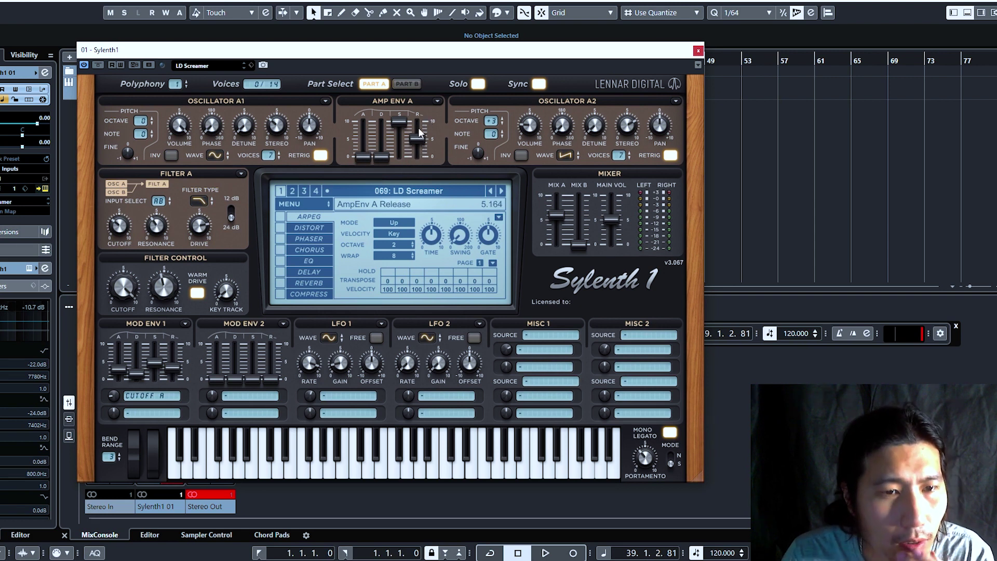
Clear Mod Env 1's first destination to compare the sound, and reassign it to Cutoff A.
mouse_move(116, 397)
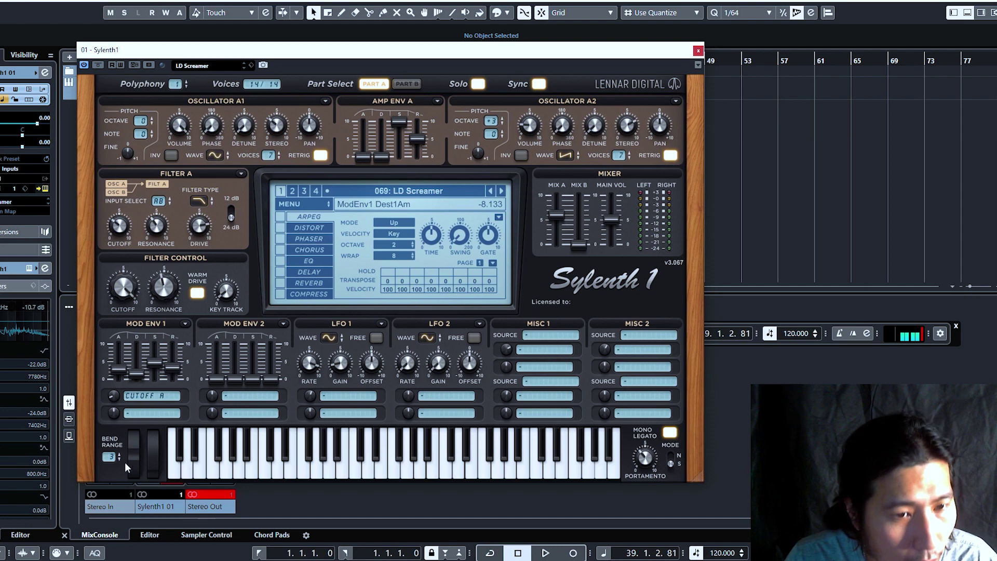
click(146, 403)
click(169, 245)
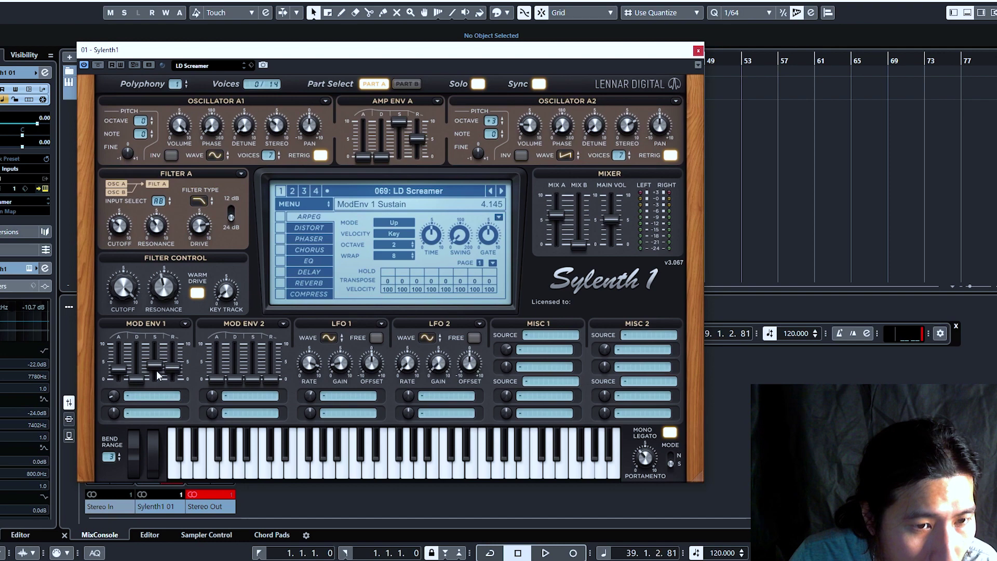
click(143, 397)
click(143, 397)
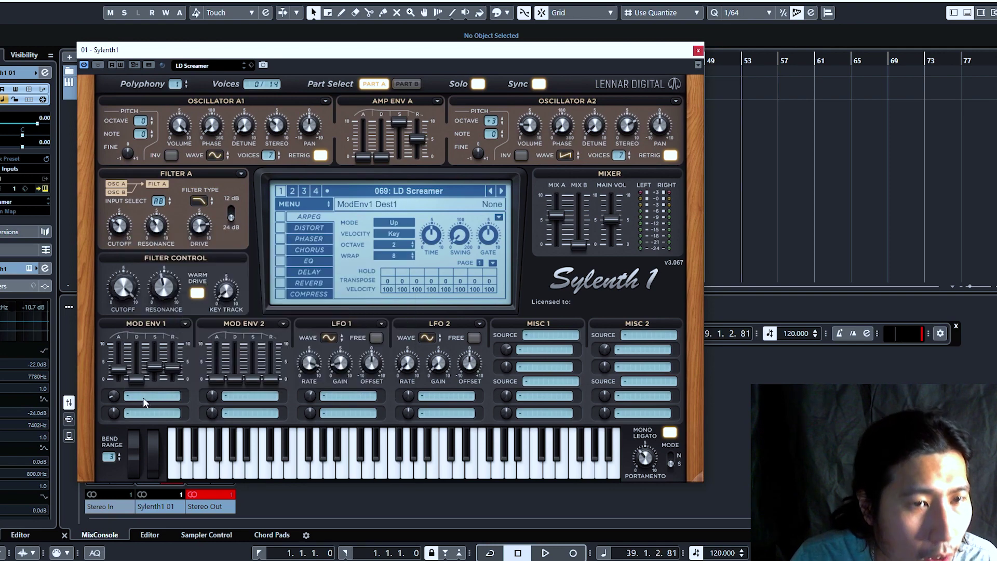
click(142, 397)
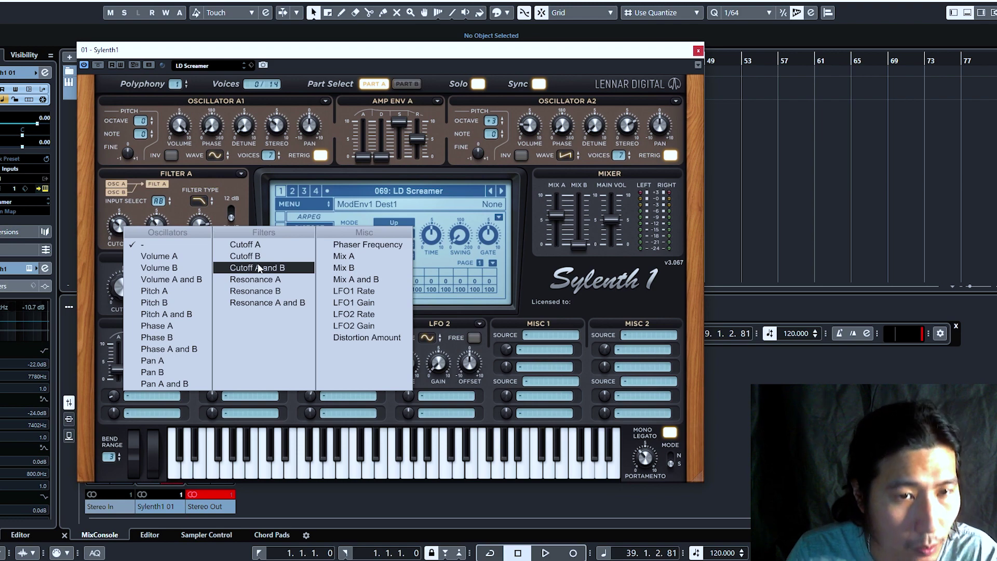
click(258, 245)
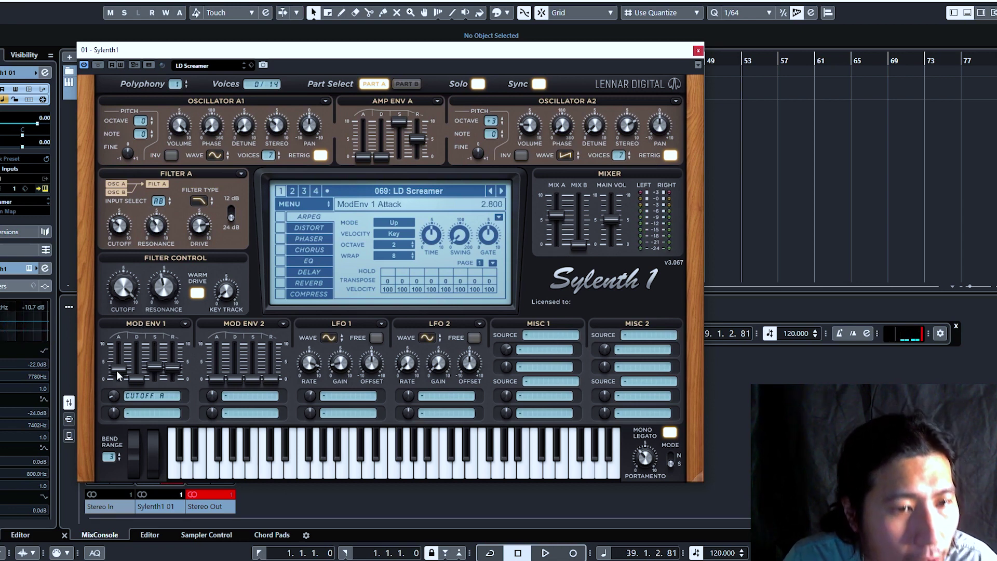
Set Filter A's cutoff to about 2.9, and test Mod Env 1's Cutoff A amount at about 3.4 before raising it to 10.
drag(117, 225, 119, 211)
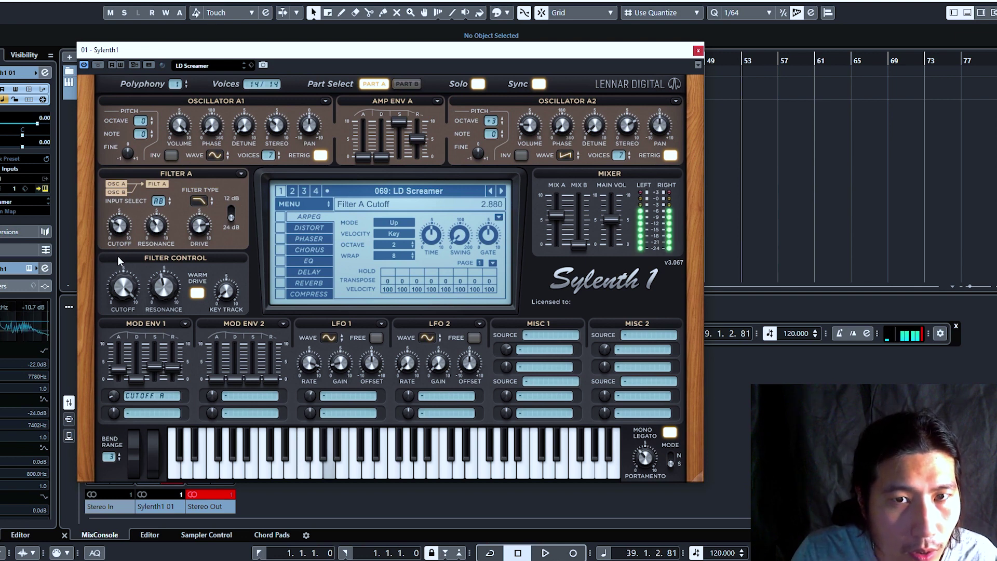
mouse_move(114, 395)
drag(114, 395, 127, 346)
drag(139, 294, 140, 300)
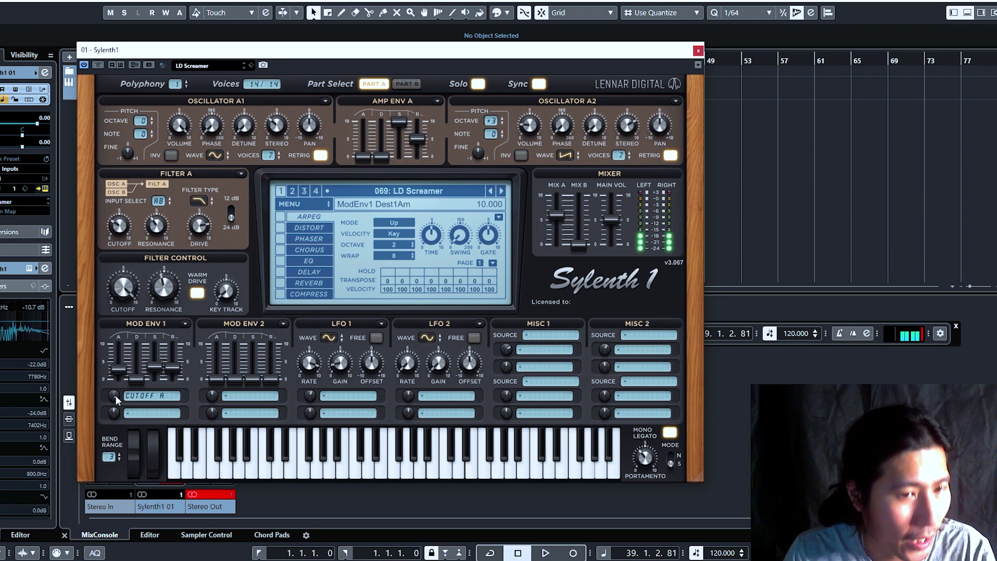
drag(116, 394, 114, 431)
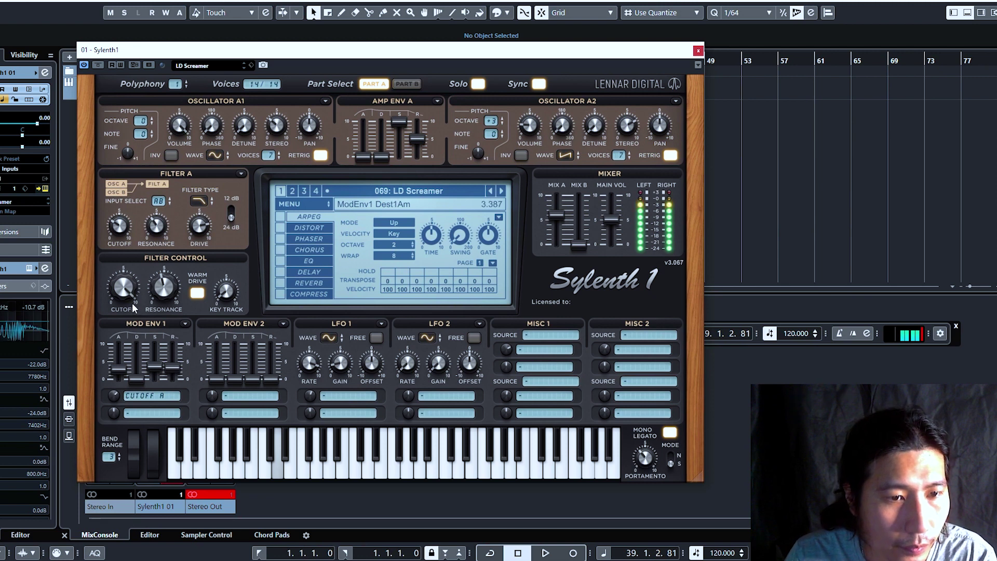
drag(113, 394, 142, 317)
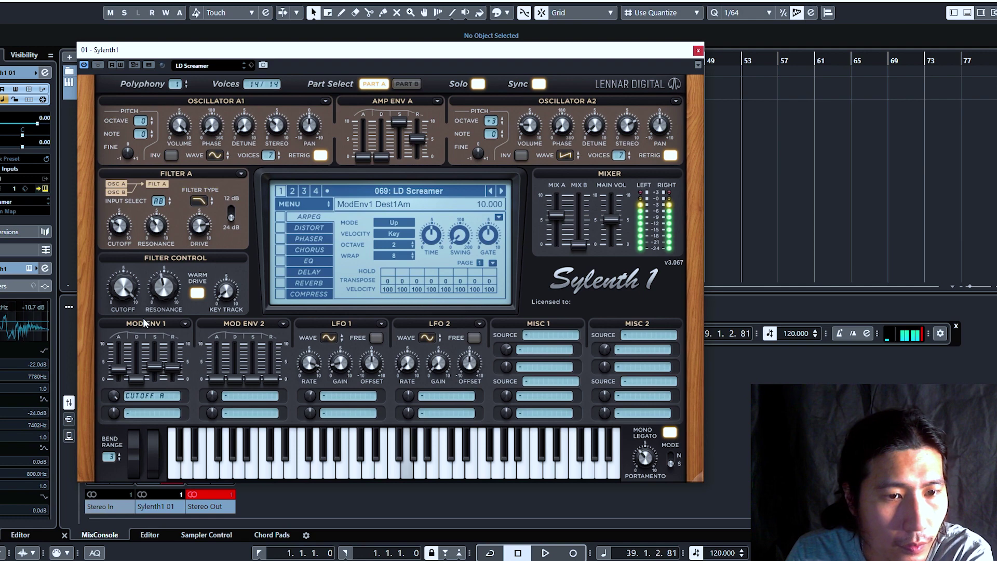
Try Pitch A as Mod Env 1's second destination, and switch it to Pan A.
click(142, 397)
click(141, 398)
click(141, 412)
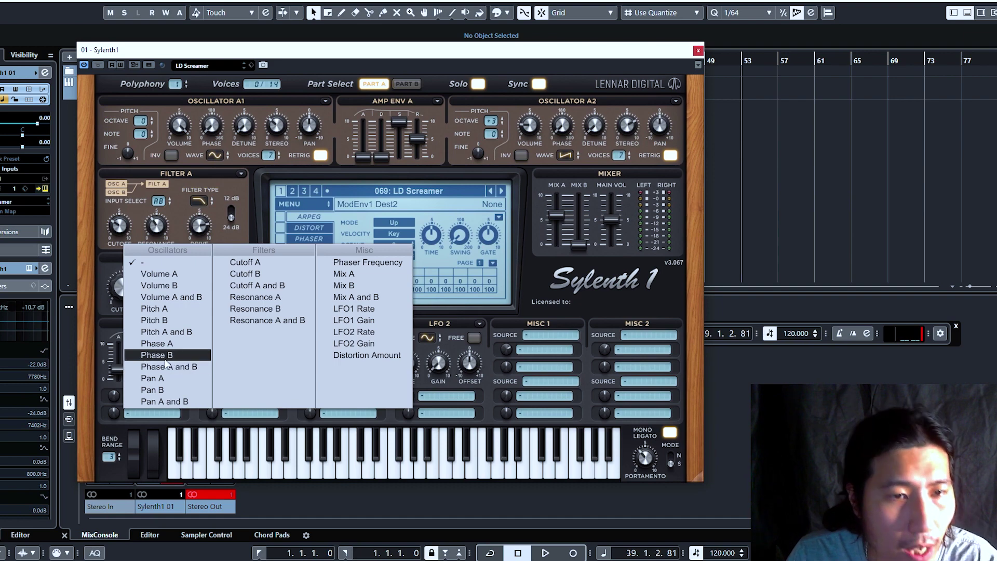
click(154, 309)
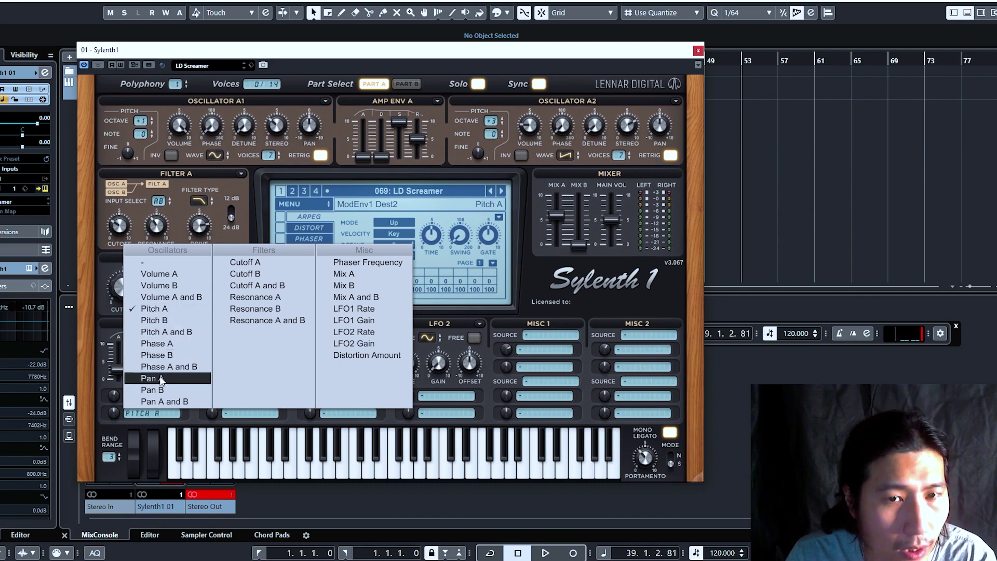
click(160, 379)
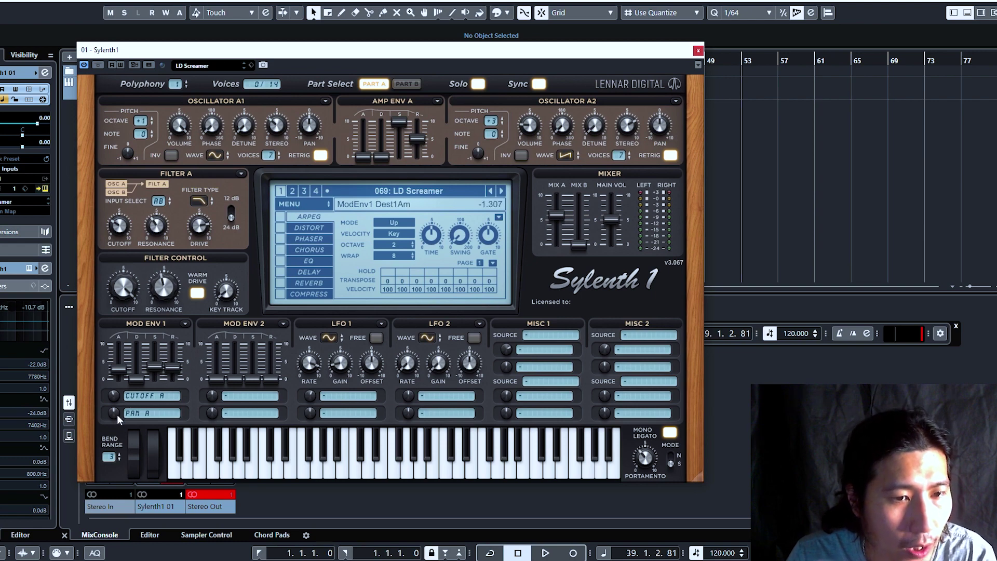
Clear Mod Env 1's first destination and test the Pan A amount at different levels, including 10 and about 0.2.
click(139, 401)
click(172, 239)
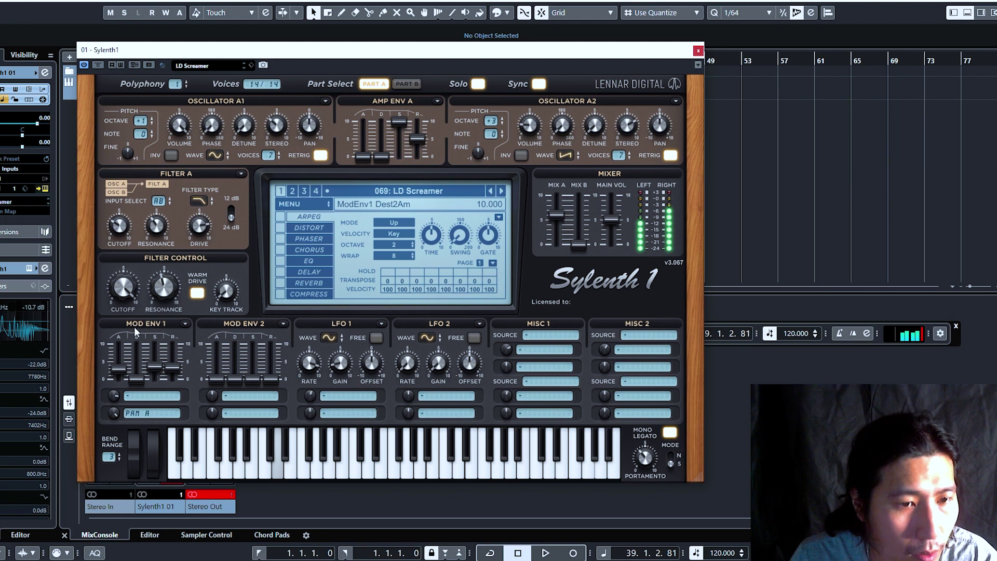
drag(117, 407, 115, 458)
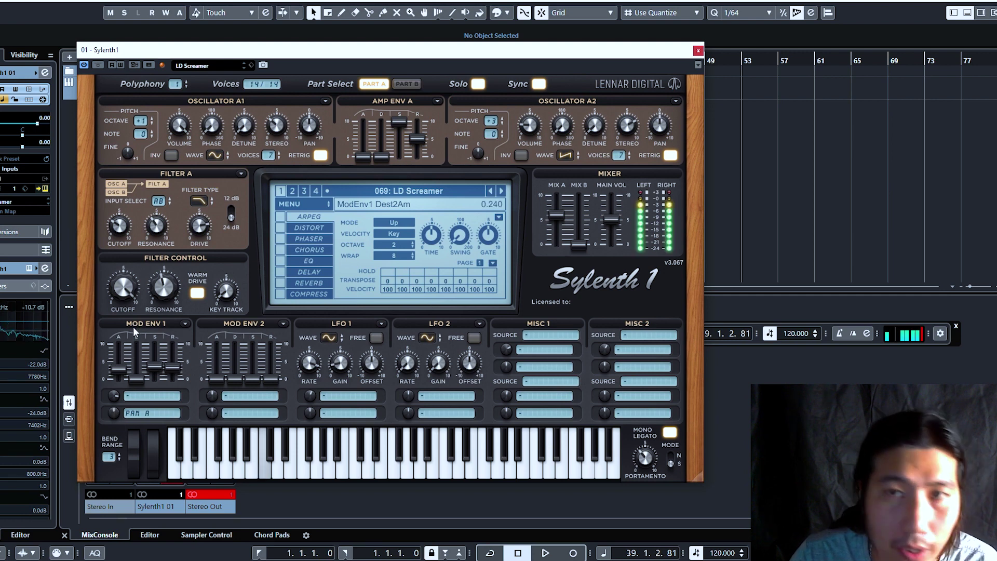
drag(116, 410, 133, 335)
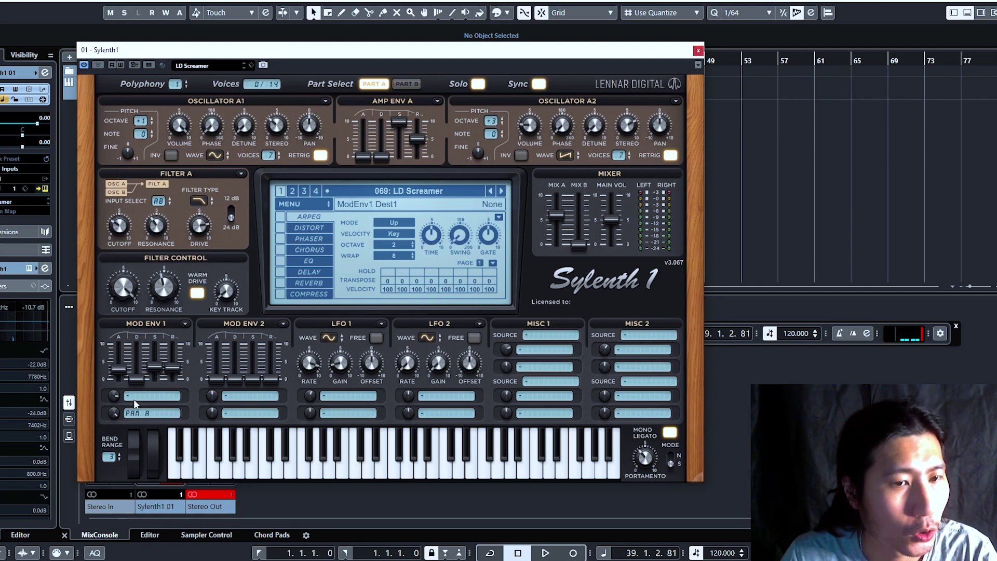
Clear Mod Env 1's second destination and adjust Filter A's cutoff.
click(141, 410)
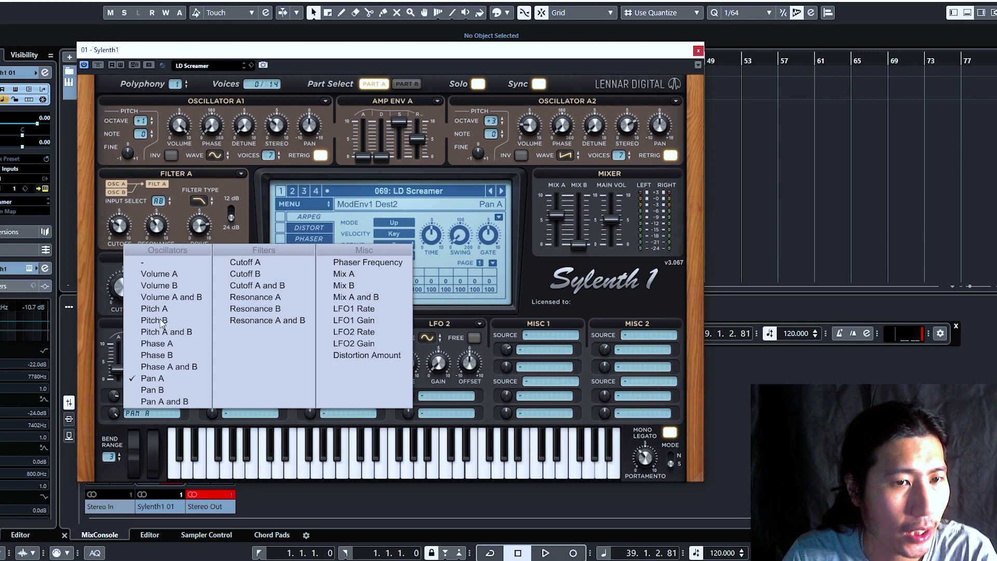
click(163, 264)
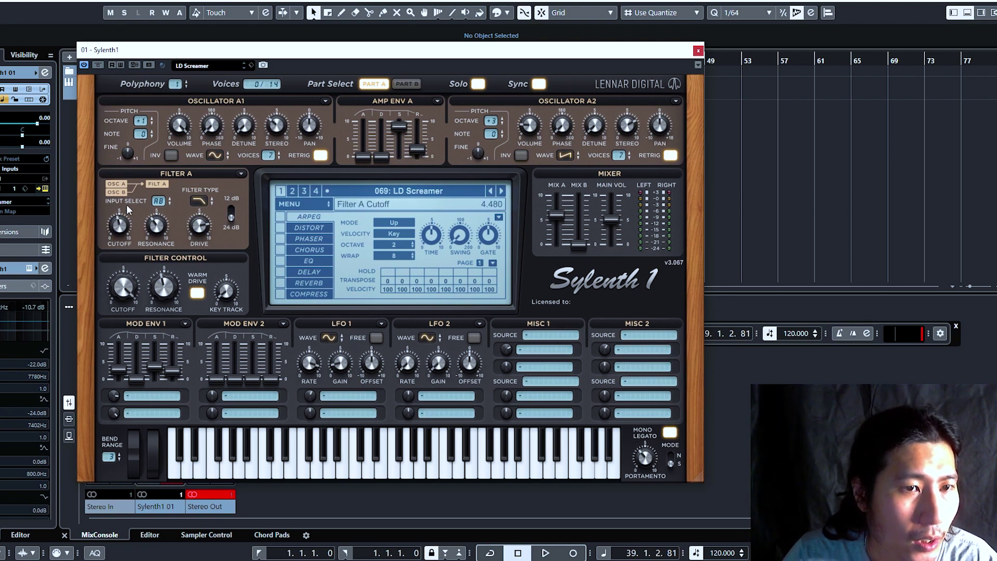
drag(125, 244, 161, 252)
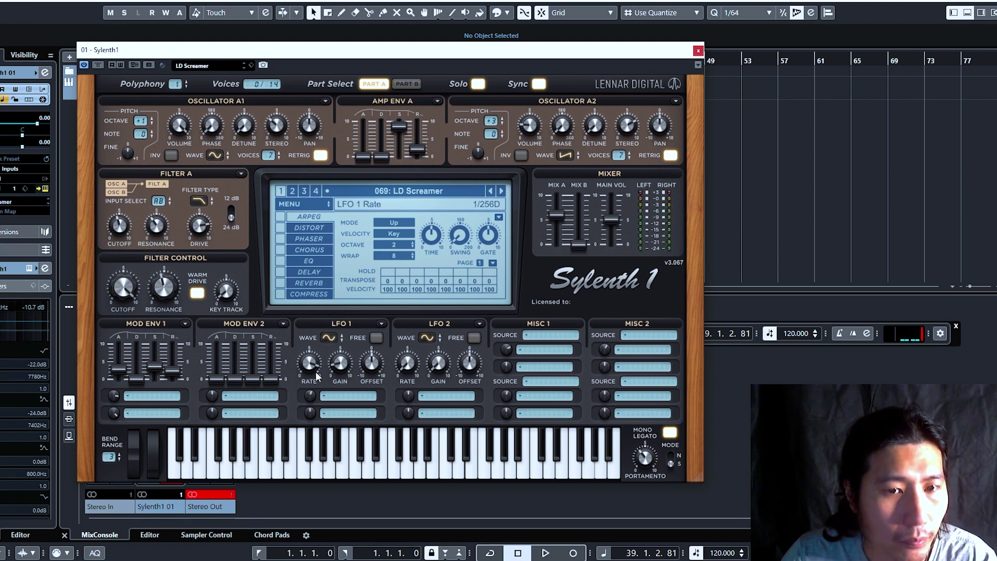
Set LFO 1's first destination to Cutoff A and adjust the LFO's rate and gain.
click(341, 398)
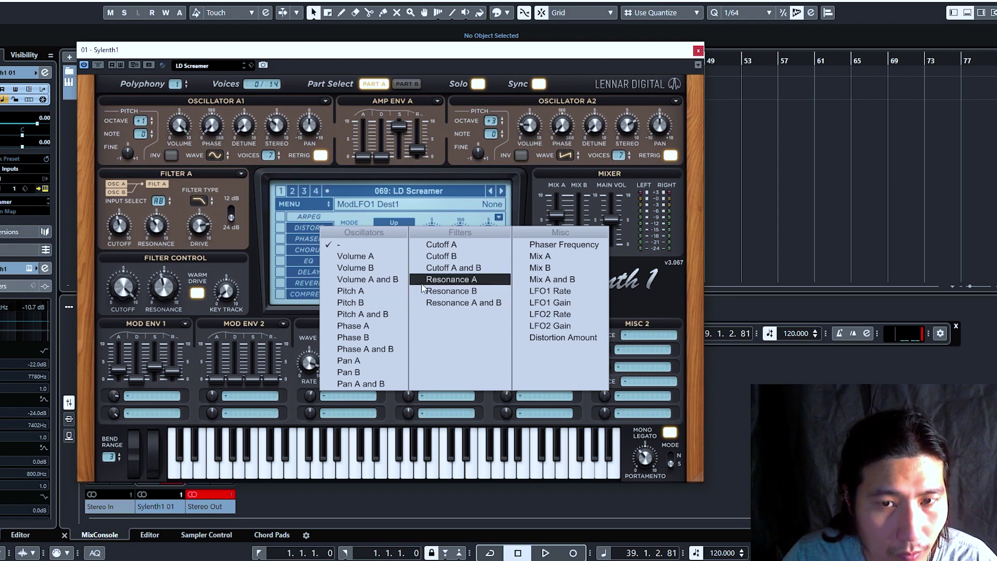
click(445, 248)
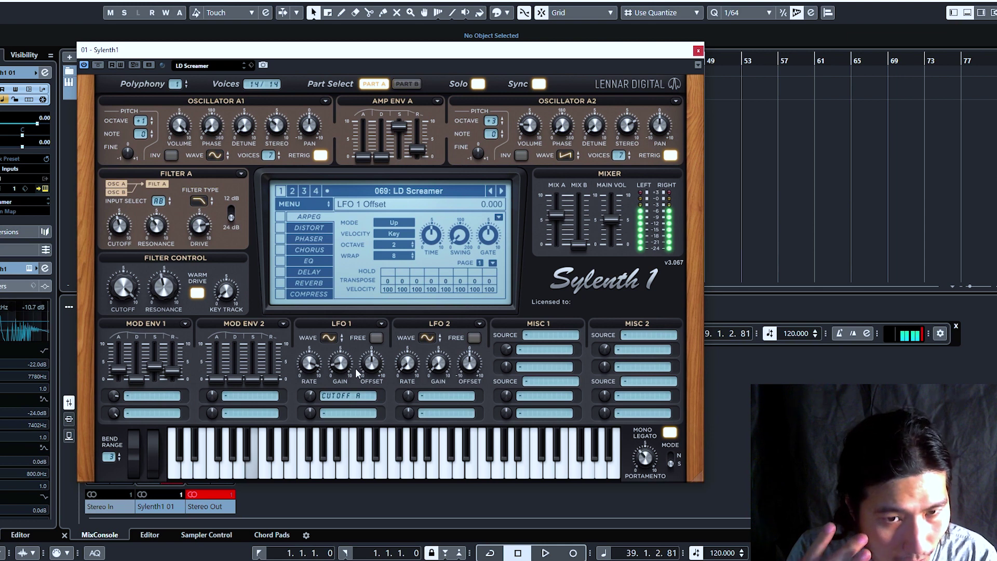
drag(316, 380, 333, 481)
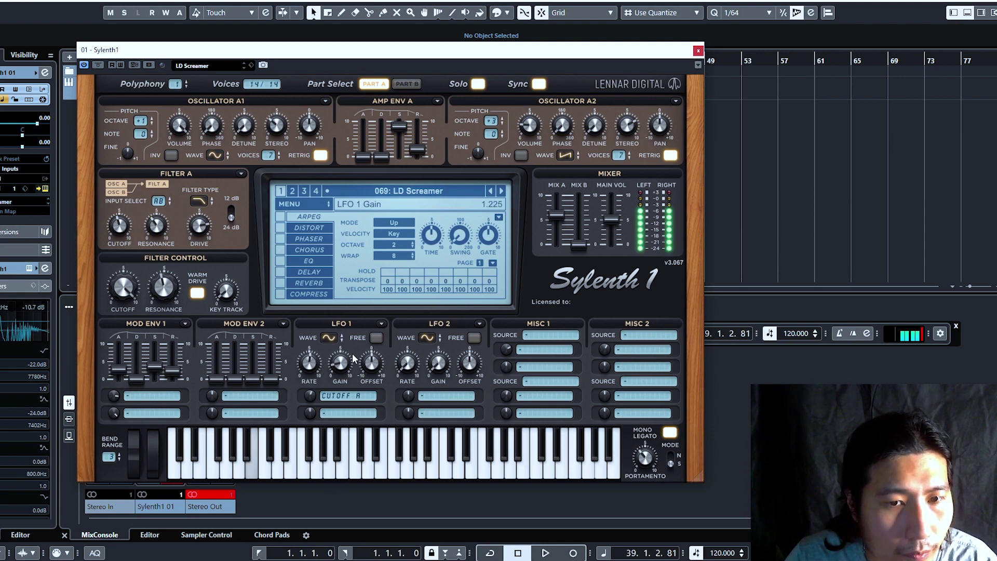
mouse_move(343, 352)
mouse_down()
mouse_move(369, 334)
mouse_move(353, 336)
mouse_up()
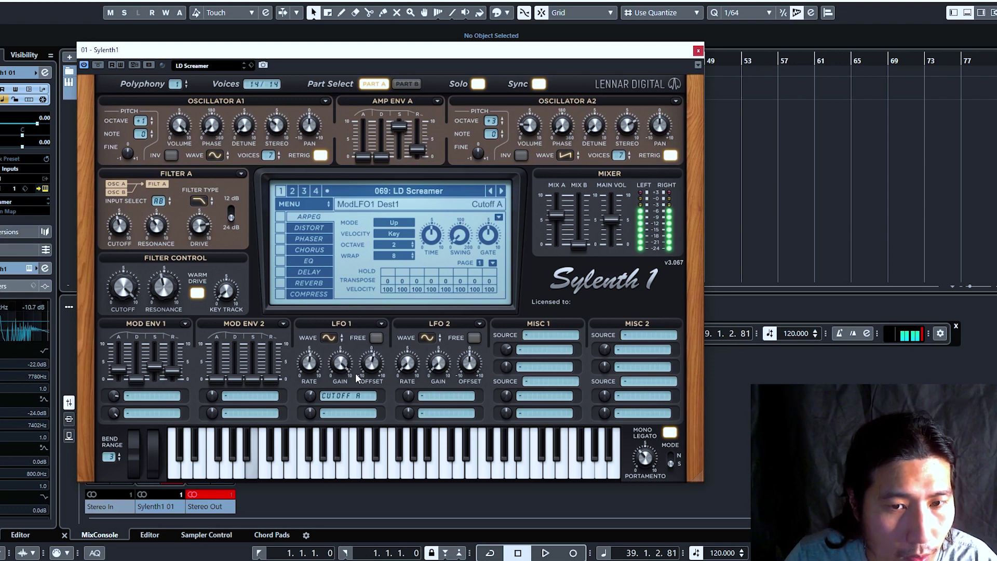
Test LFO 1's Cutoff A modulation amount at -10, about 9.6 and about -8.1.
drag(311, 394, 326, 537)
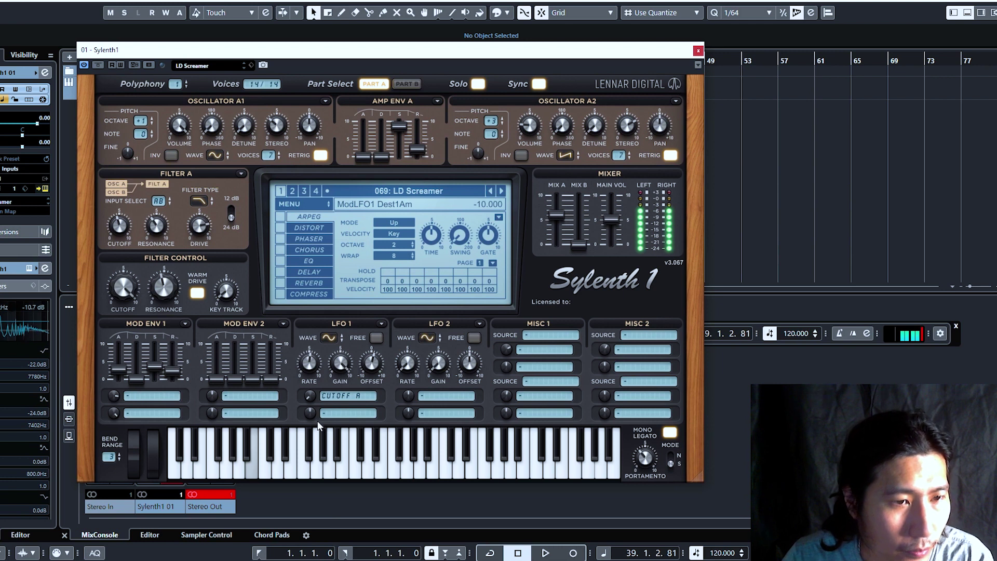
drag(313, 393, 328, 307)
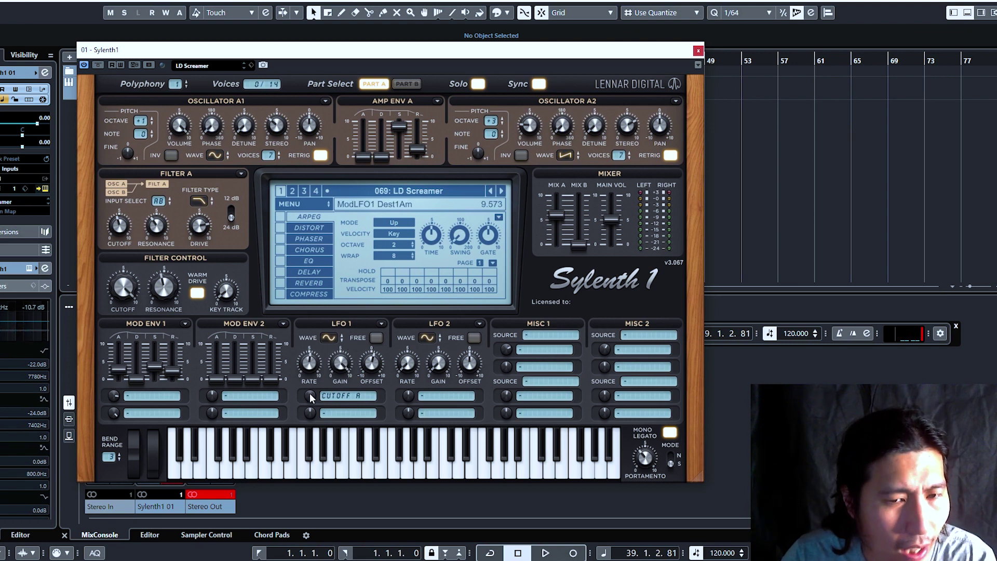
drag(310, 397, 311, 404)
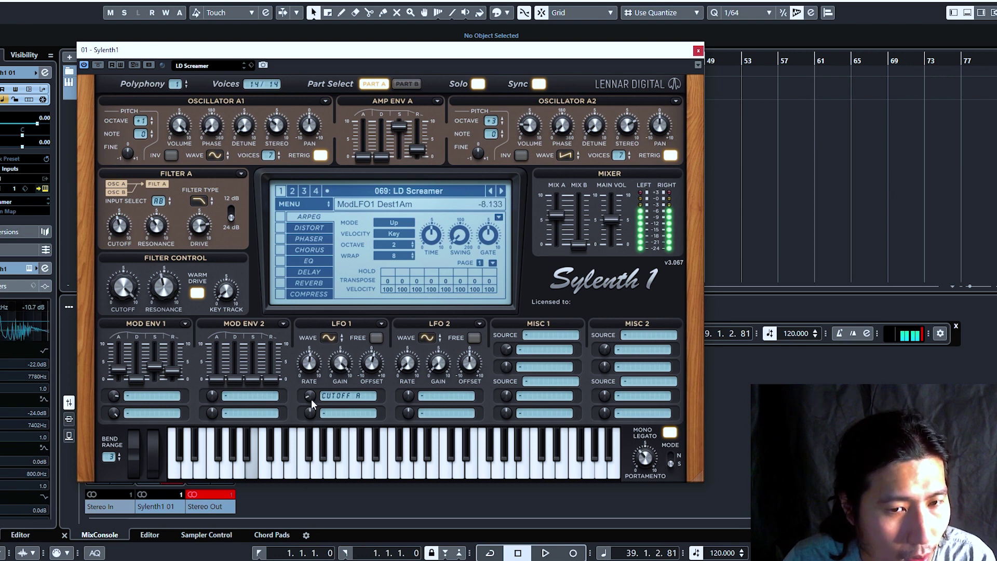
Test LFO 1's rate at 2/1D and 1/256, and vary its gain, including about 3.1.
drag(313, 373, 315, 439)
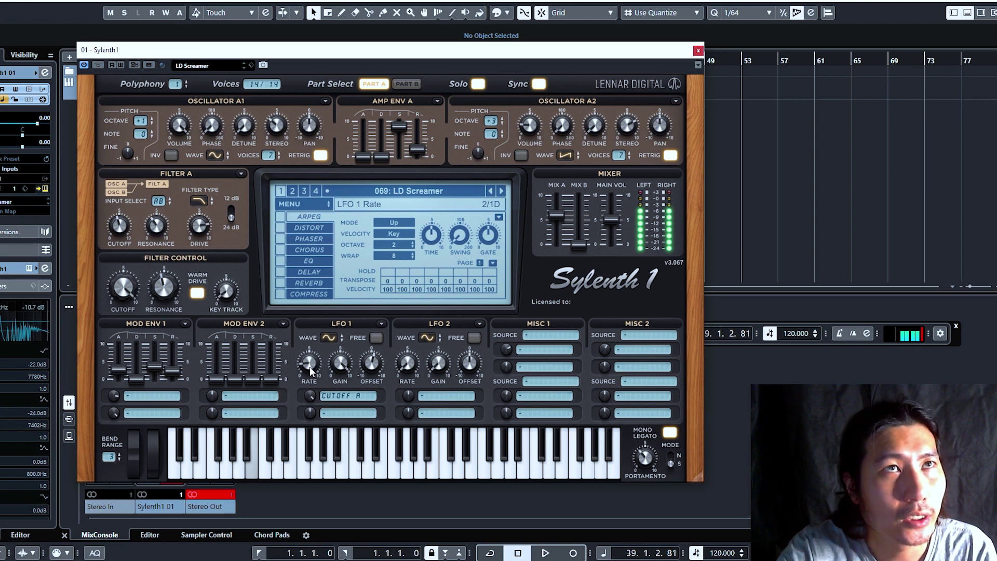
drag(310, 367, 367, 251)
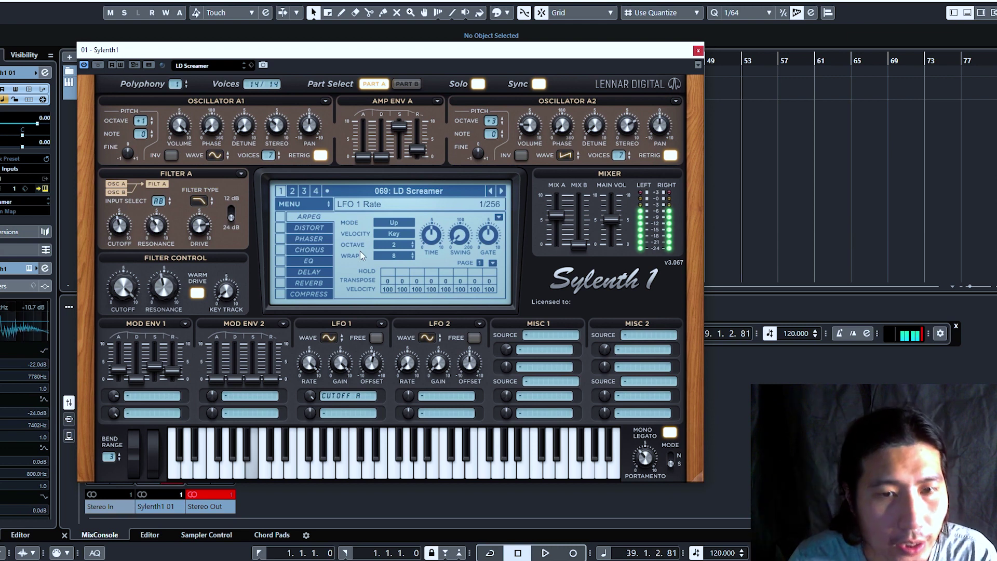
drag(340, 364, 365, 518)
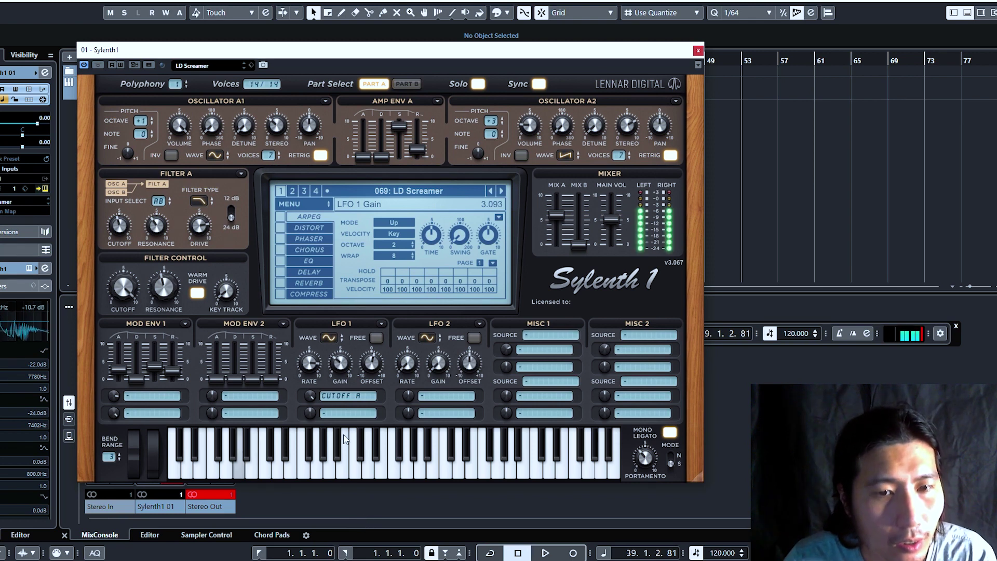
drag(123, 225, 123, 227)
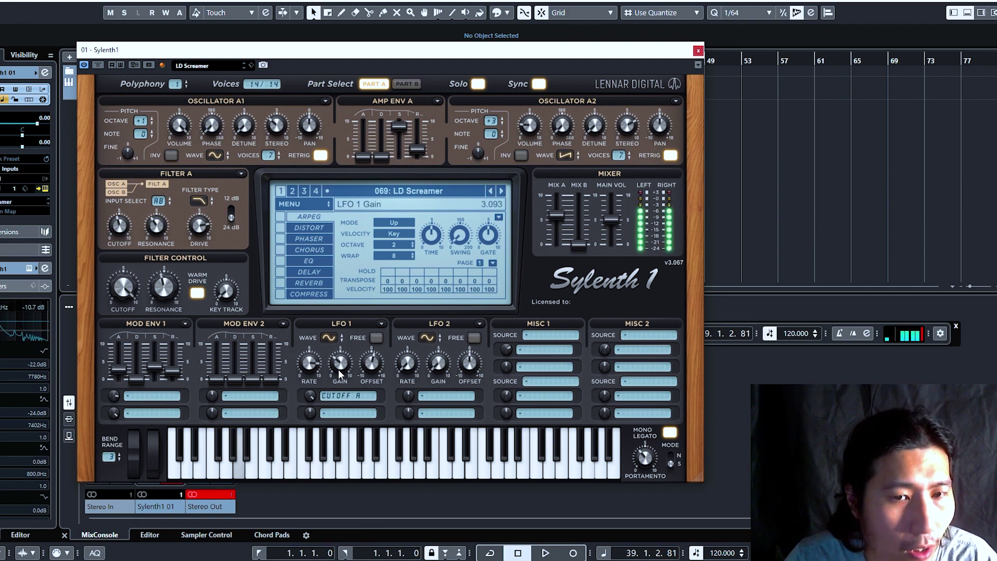
drag(338, 367, 353, 306)
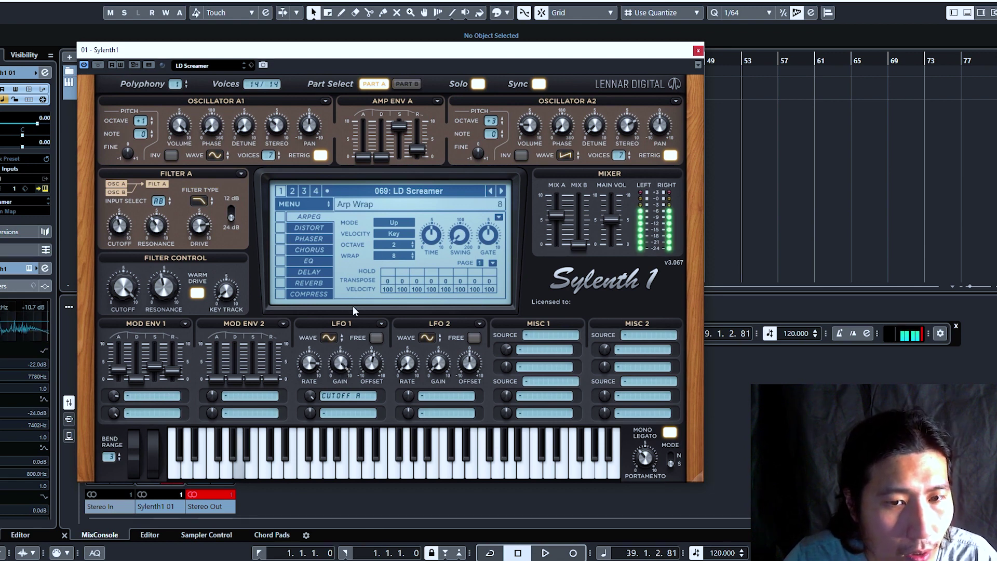
Test LFO 1's offset at about 1.2, -9.2 and -5.1, with Filter A's cutoff at about 3.9.
drag(316, 413, 310, 340)
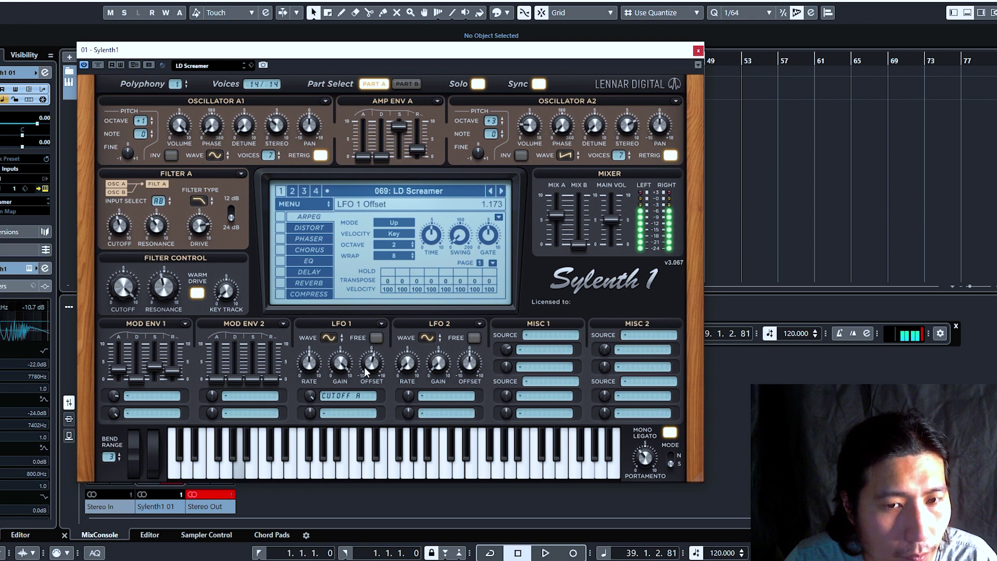
drag(387, 445, 384, 471)
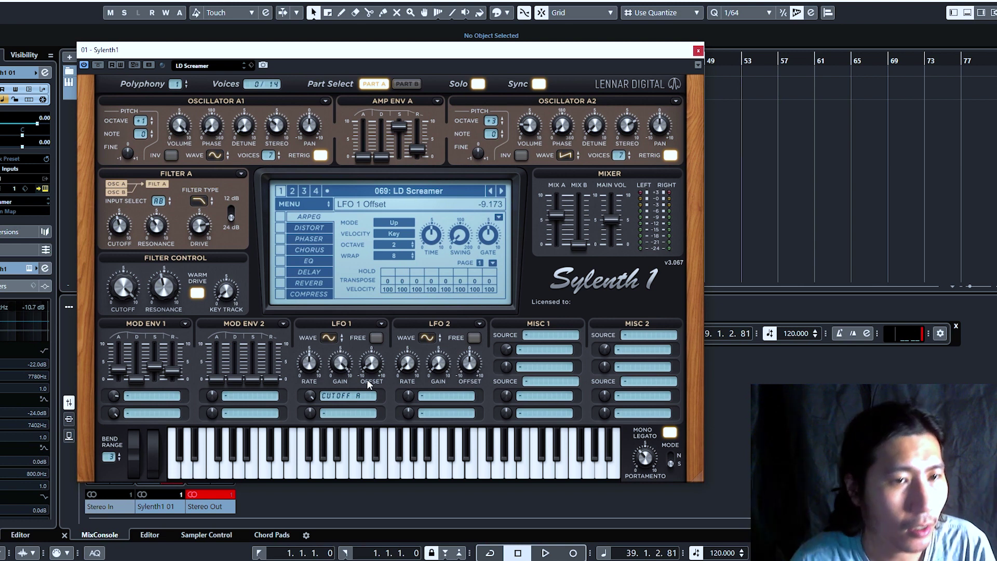
drag(119, 225, 130, 245)
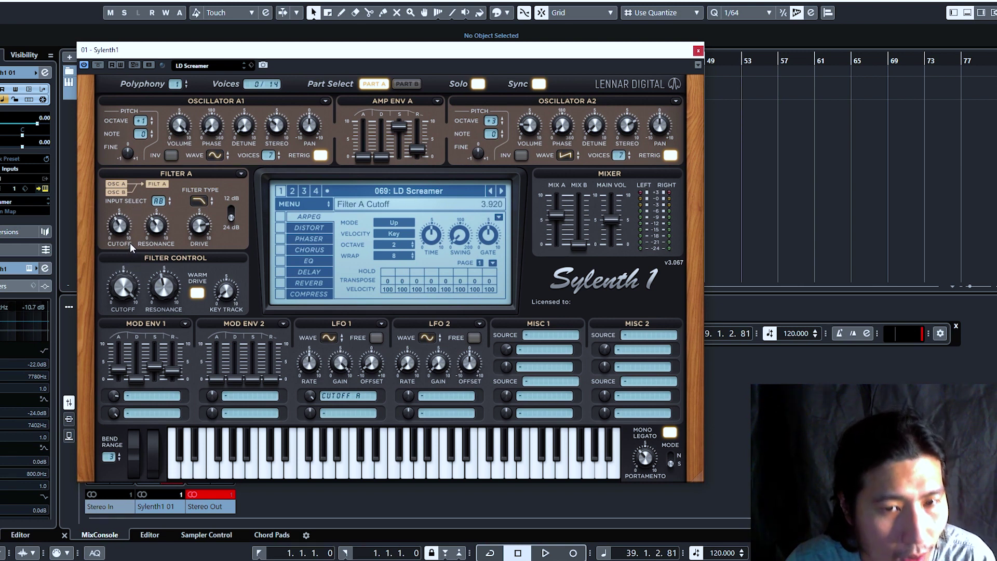
drag(372, 346, 384, 307)
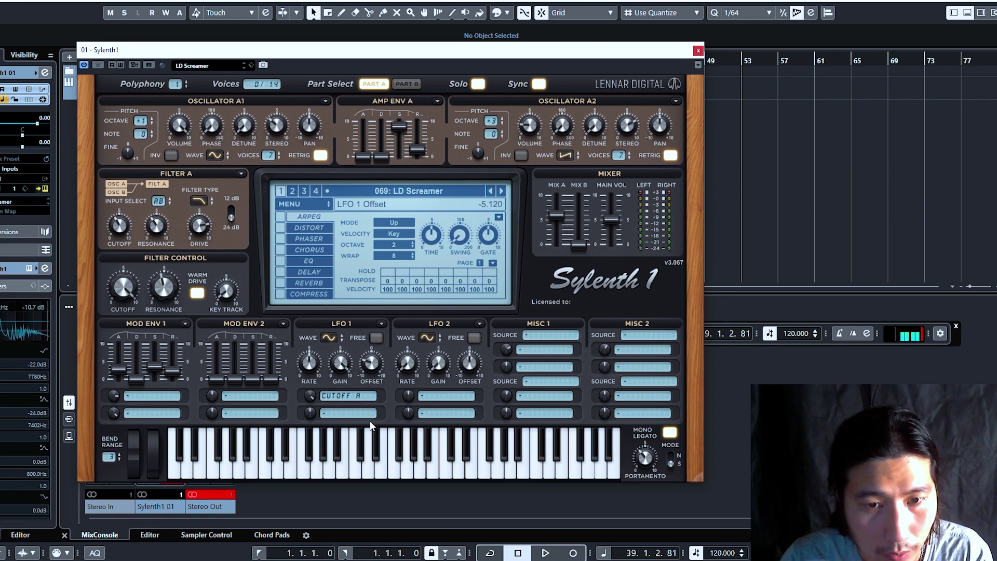
drag(378, 375, 365, 439)
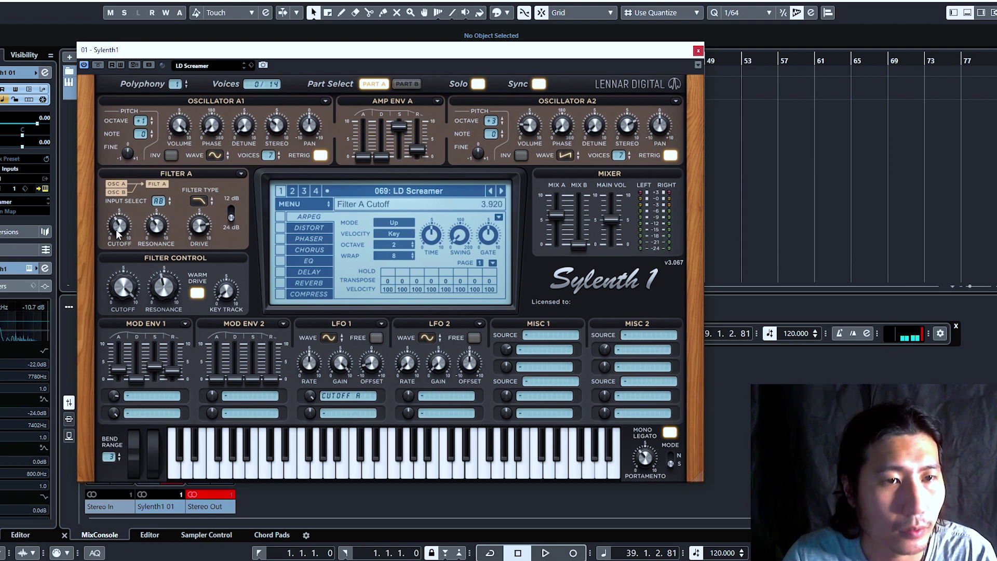
mouse_move(117, 229)
mouse_down()
mouse_move(124, 202)
mouse_move(118, 244)
mouse_up()
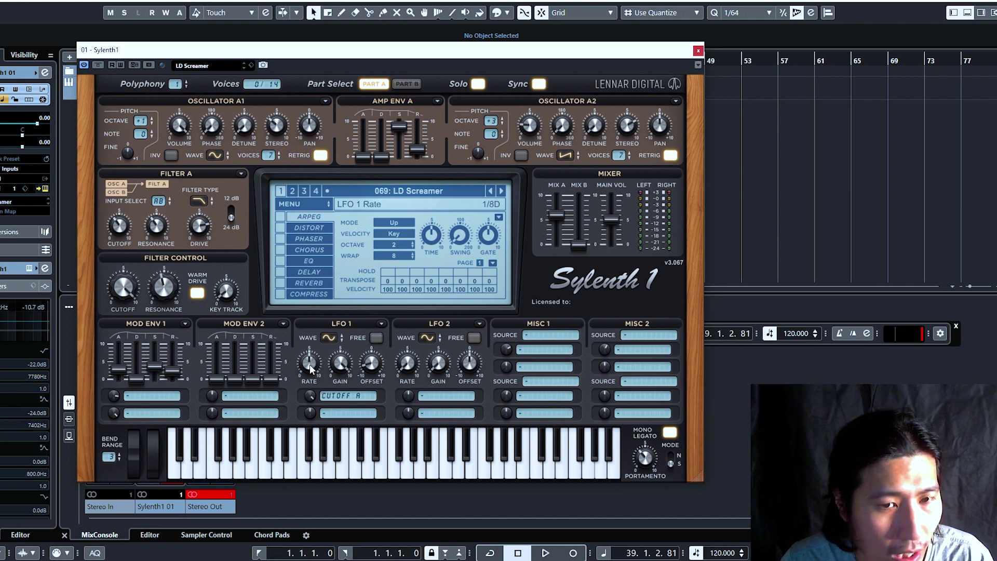
Examine the waveforms available for LFO 1 without changing the current one.
click(328, 338)
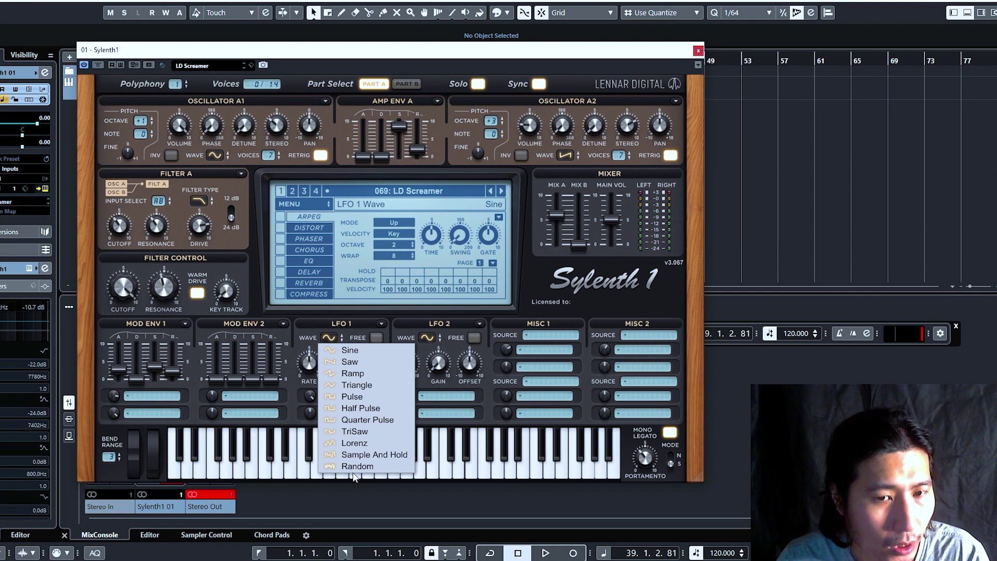
click(299, 355)
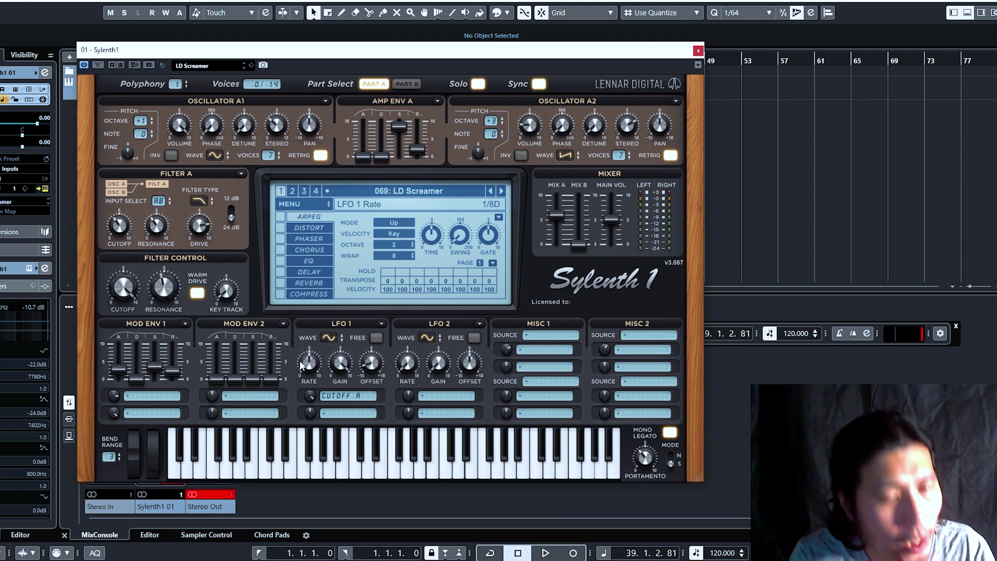
mouse_move(337, 362)
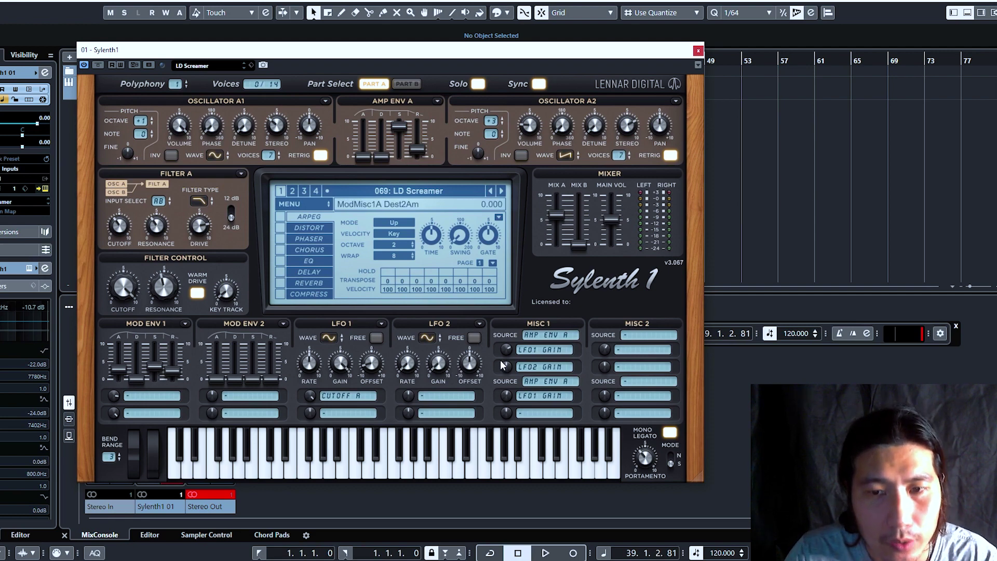
Clear the Amp Env A sources and the LFO1 Gain and LFO2 Gain destinations in Misc 1.
click(540, 335)
click(541, 343)
click(541, 349)
click(544, 370)
click(543, 369)
click(540, 385)
click(544, 381)
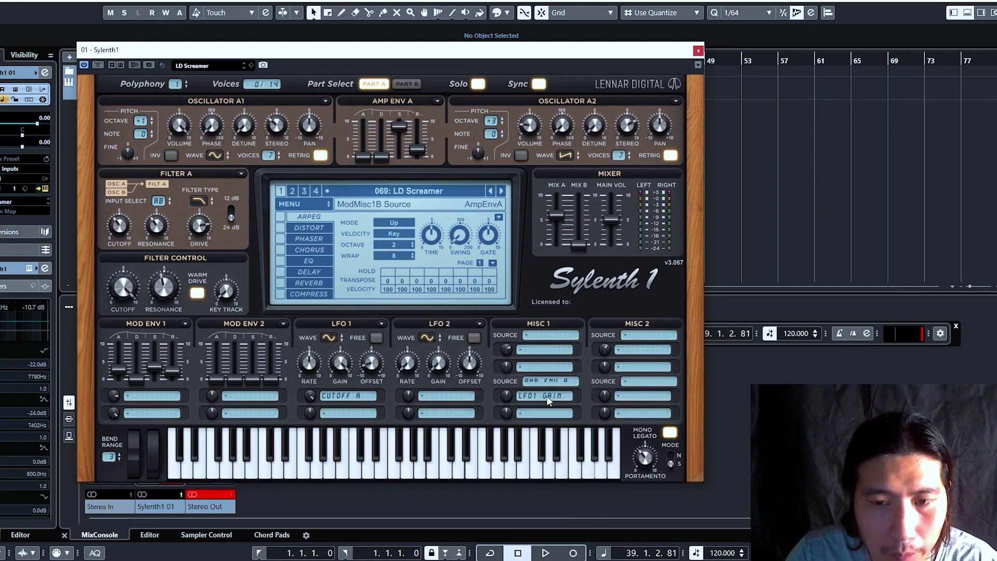
click(547, 397)
click(544, 395)
click(543, 244)
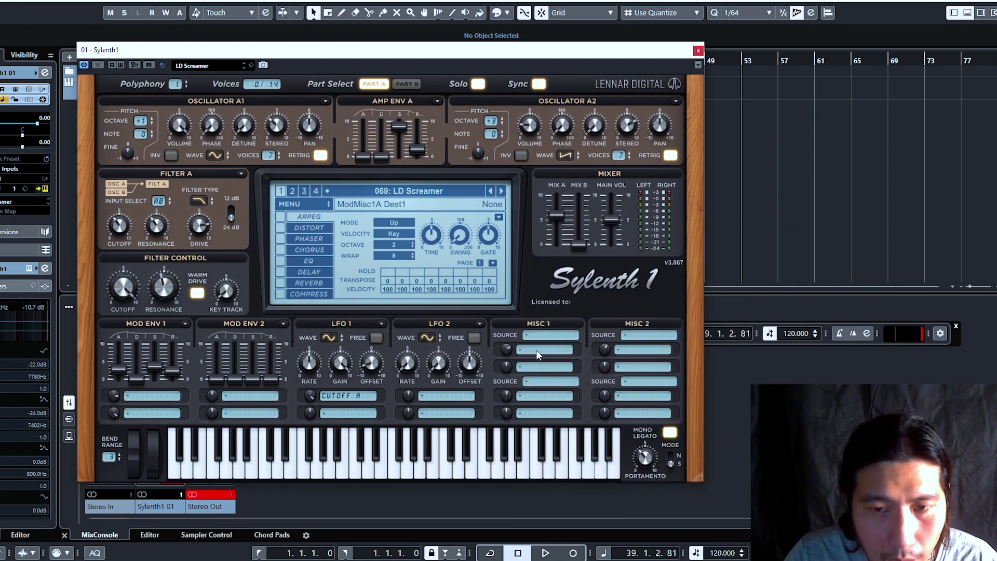
Set Misc 1's first modulation source to Amp Env A.
click(532, 335)
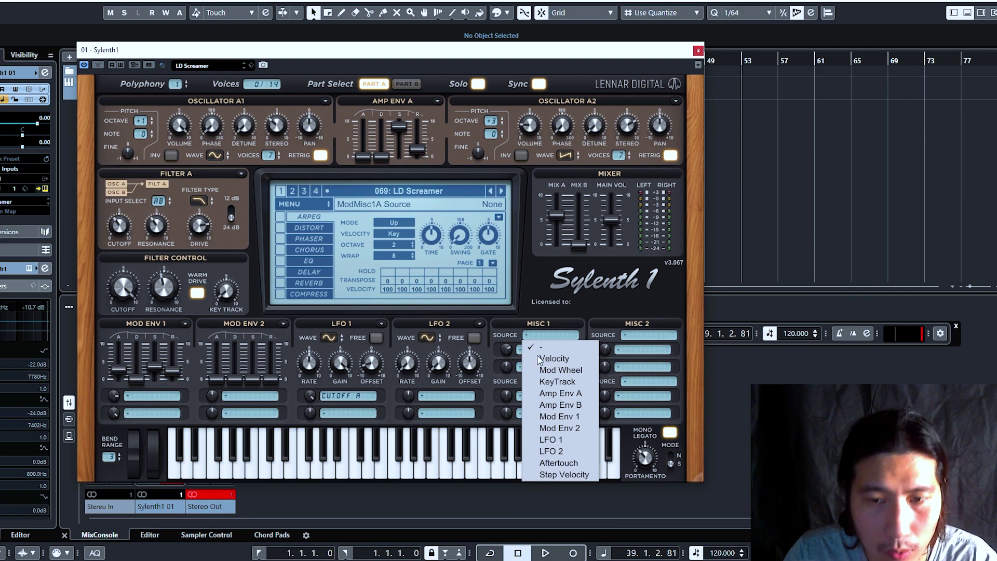
click(569, 396)
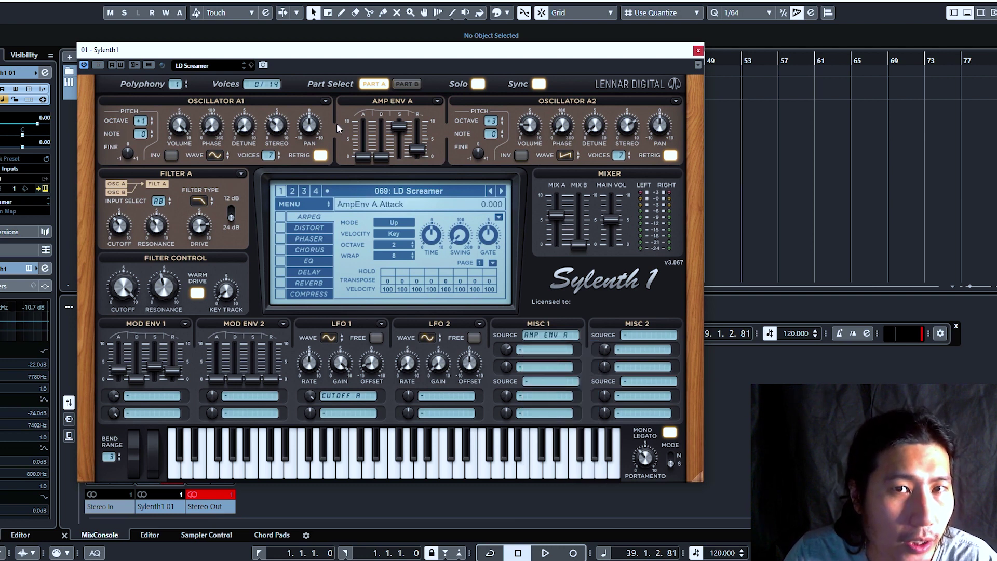
mouse_move(313, 367)
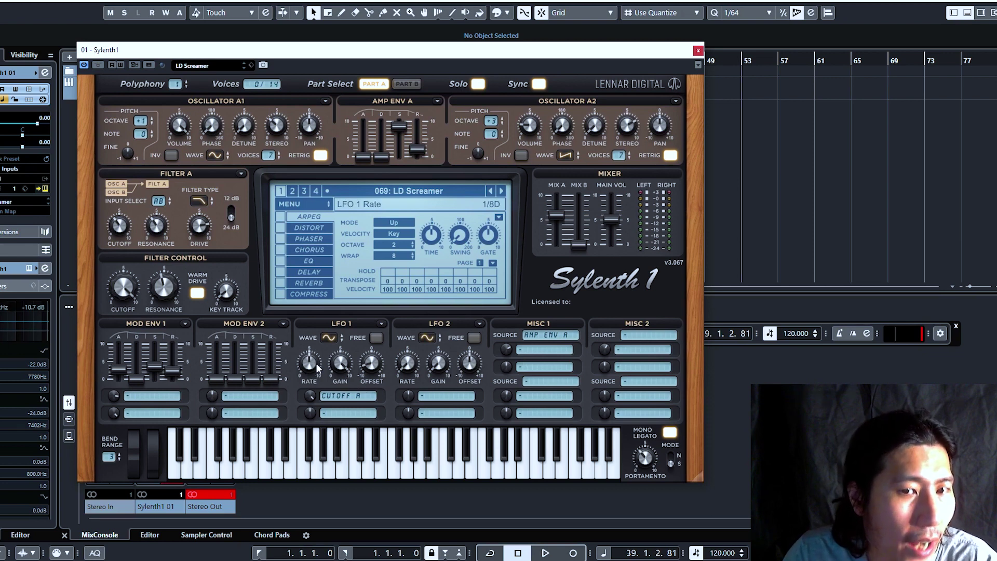
Set the destinations of Misc 1's first source to LFO1 Rate and LFO1 Gain.
click(533, 347)
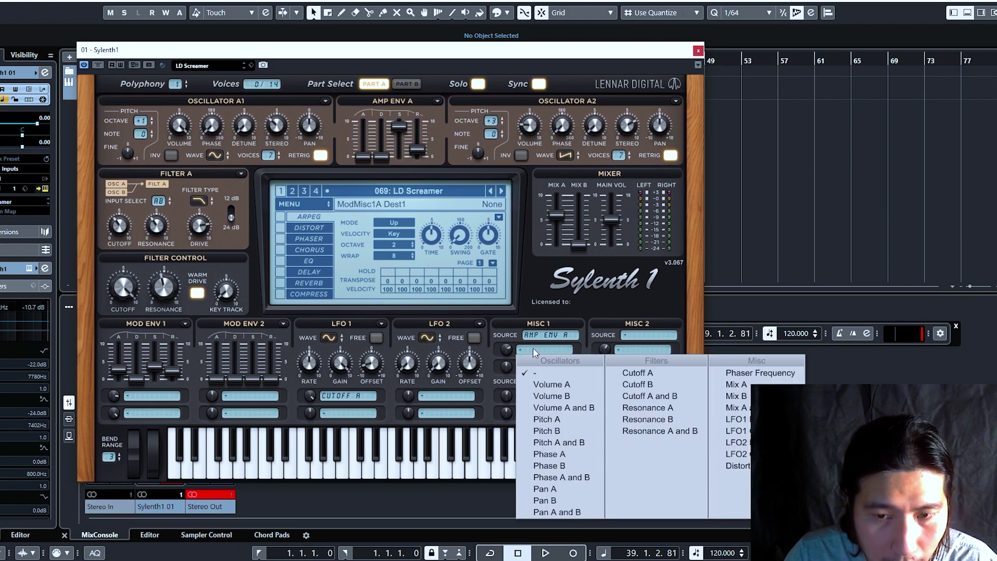
click(750, 422)
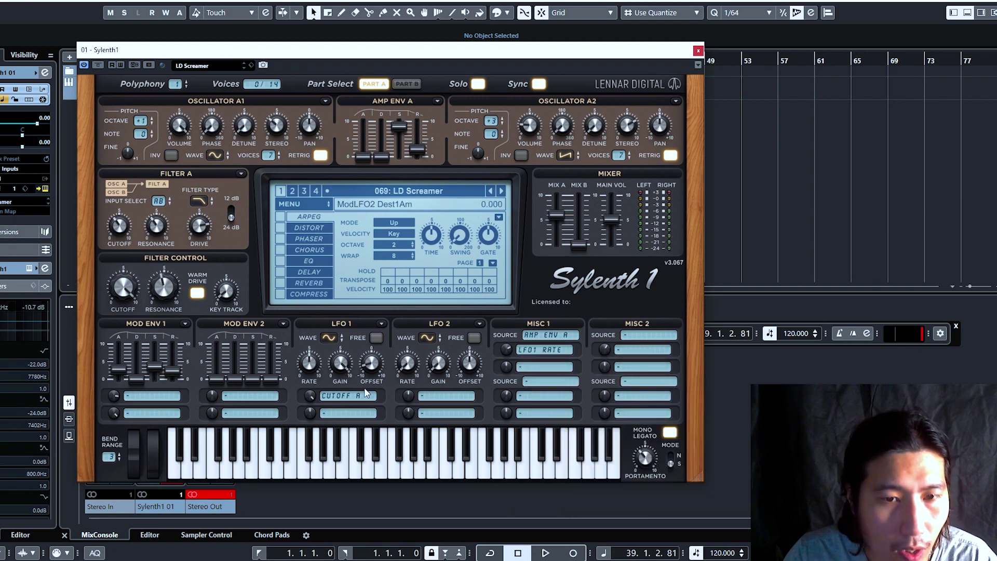
click(546, 369)
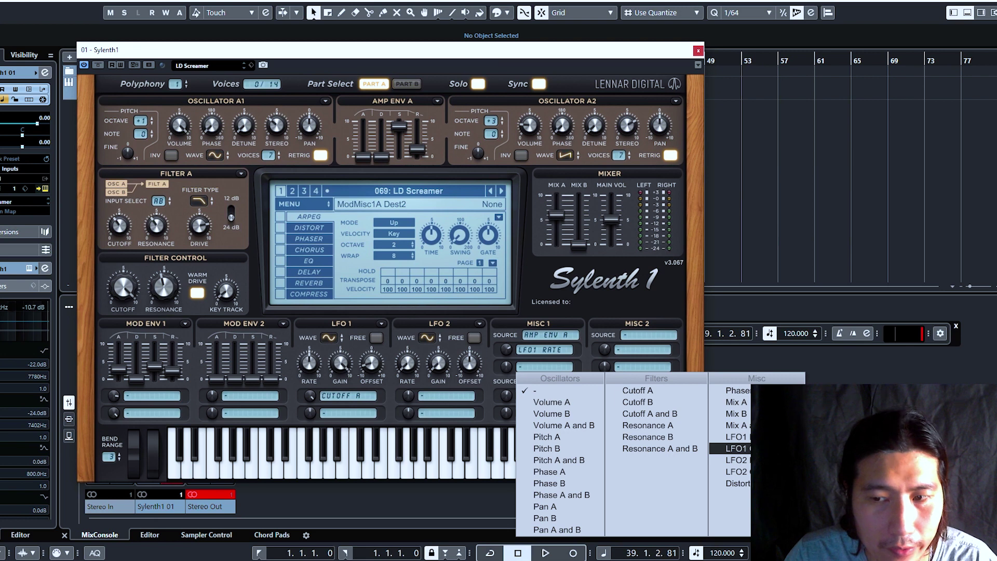
click(734, 447)
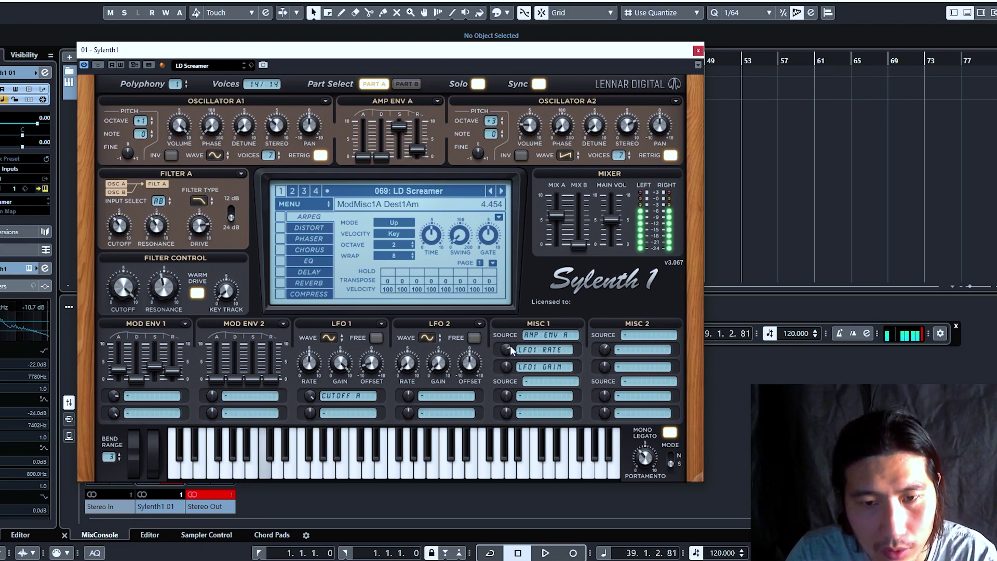
Clear Misc 1's first modulation source, then set it to Velocity.
click(541, 335)
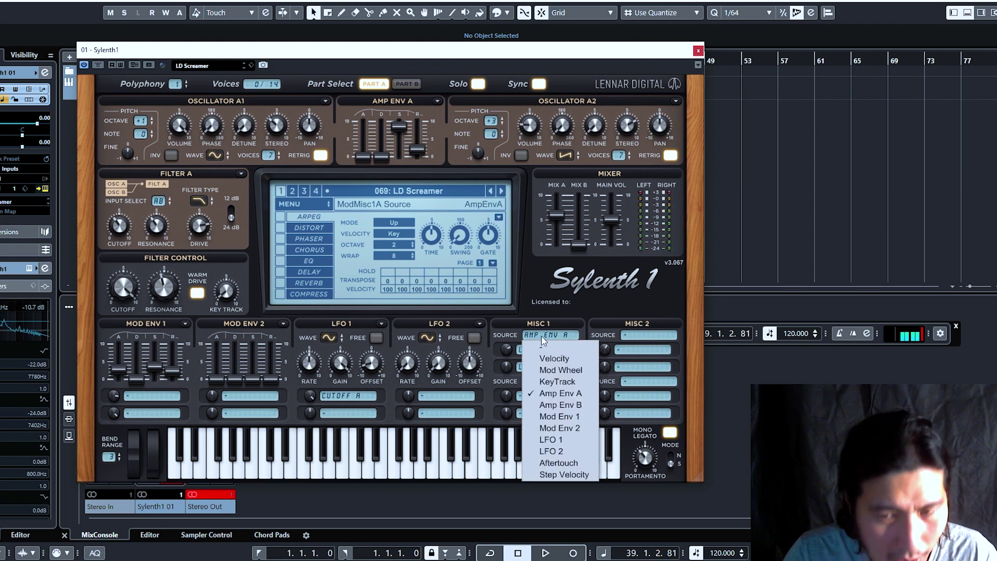
click(546, 348)
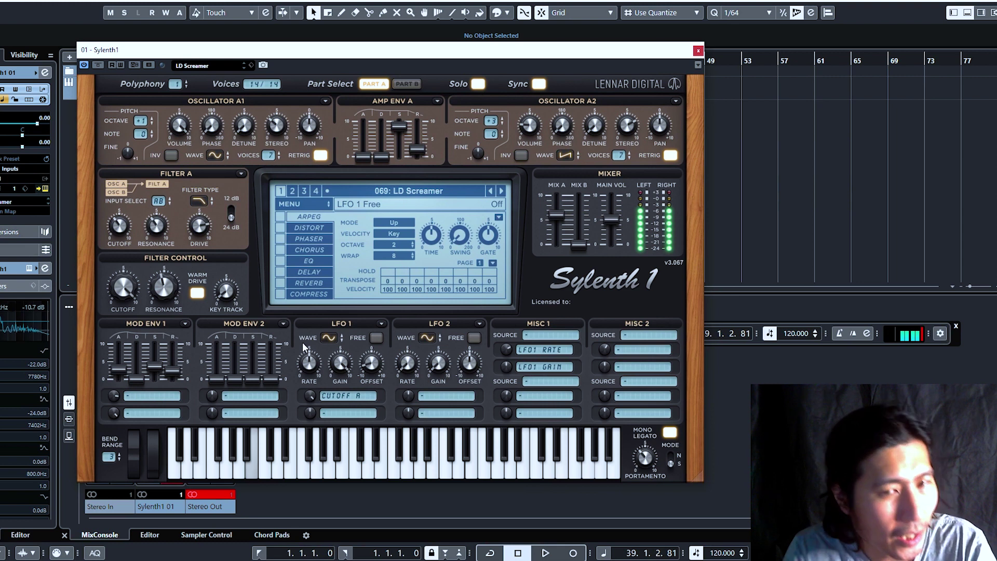
click(541, 336)
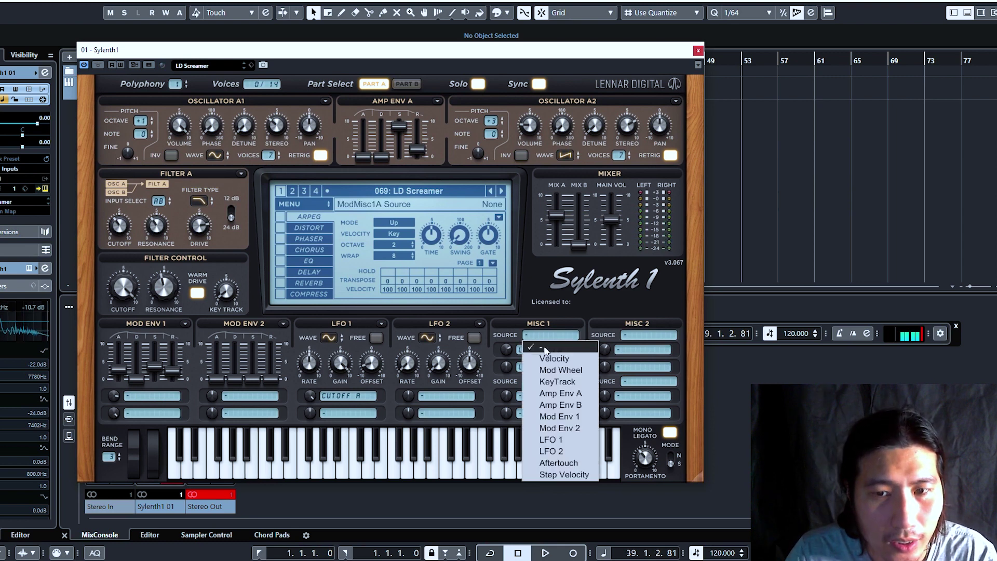
click(569, 360)
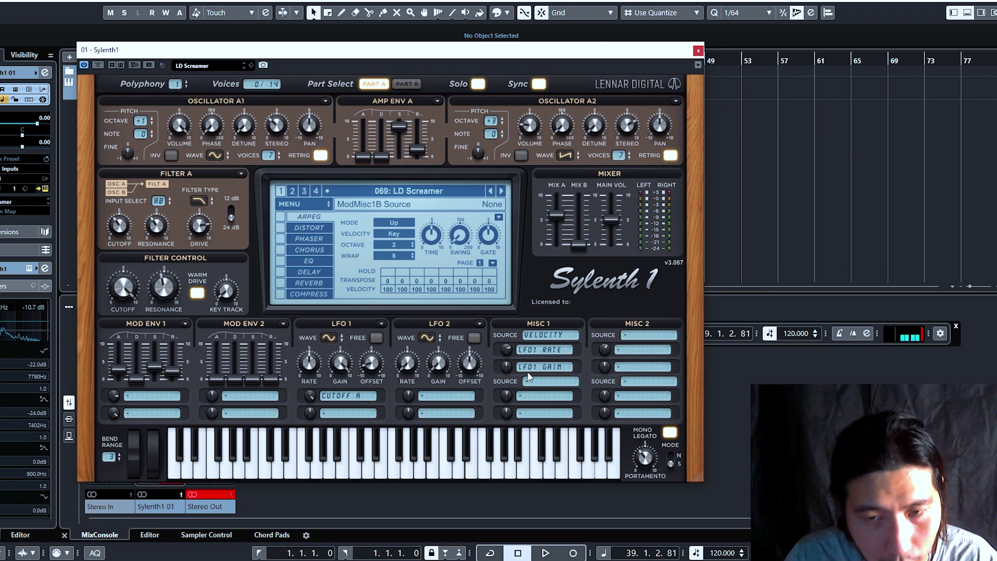
click(549, 334)
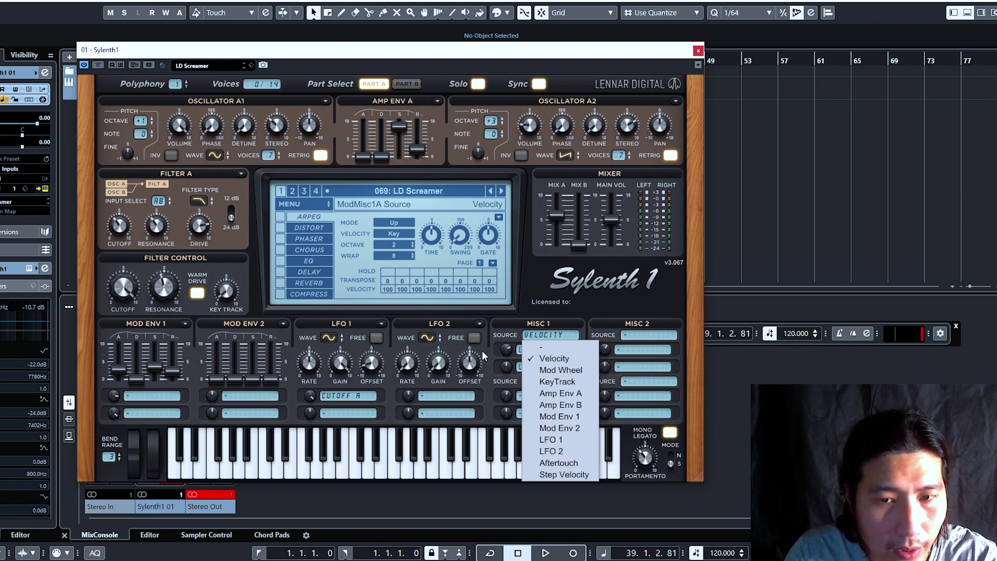
click(551, 358)
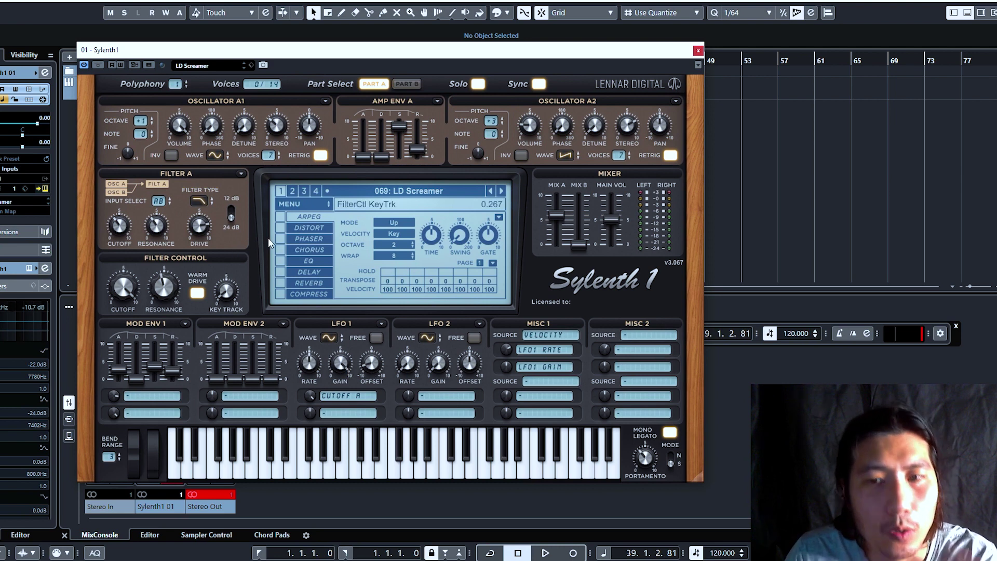
Clear Misc 1's first source and both of its destinations, along with LFO 1's Cutoff A destination.
click(551, 334)
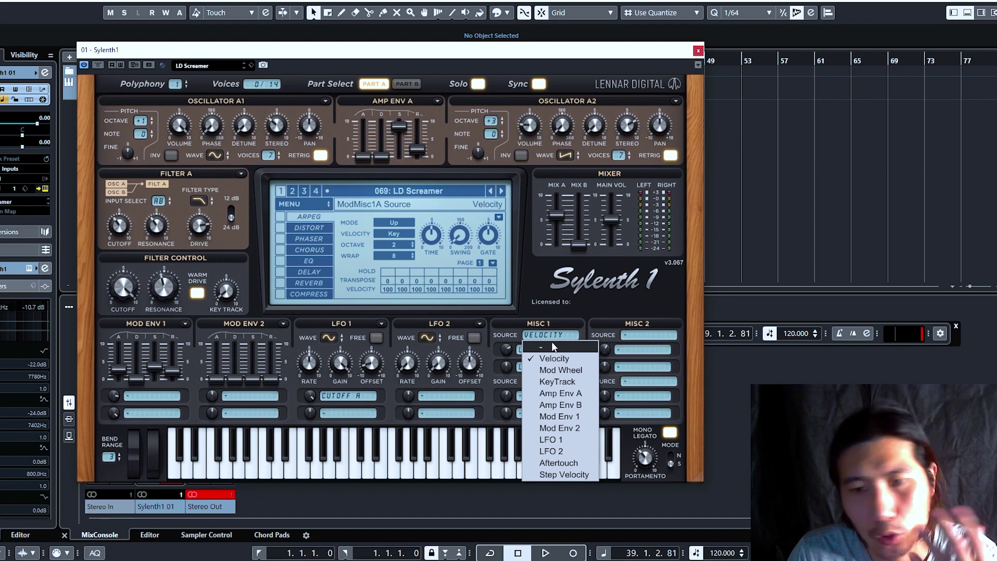
click(551, 345)
click(544, 349)
click(547, 368)
click(546, 368)
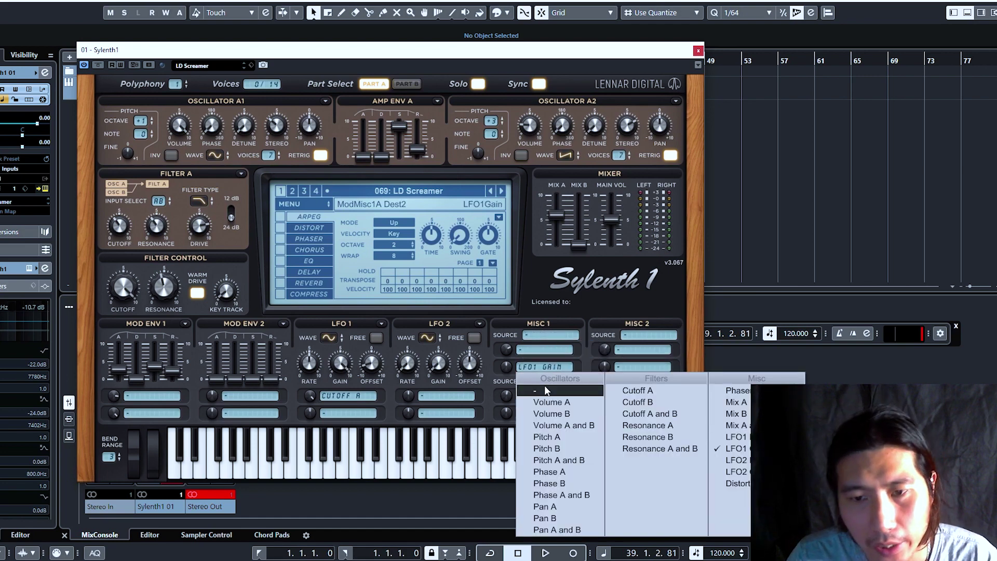
click(543, 387)
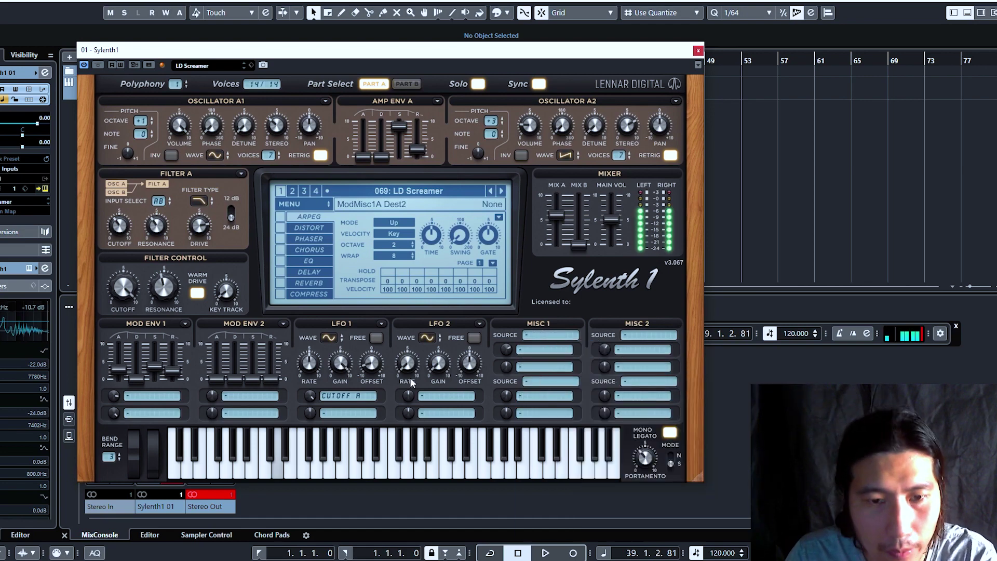
click(358, 396)
click(358, 244)
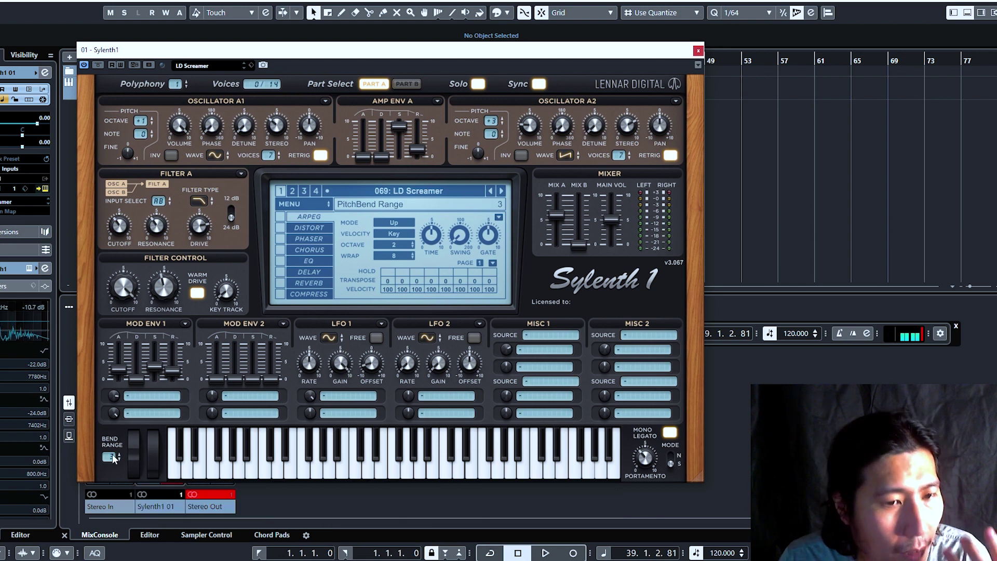
Raise the pitch bend range to 16, then lower it to 1.
scroll(112, 457, up, 3)
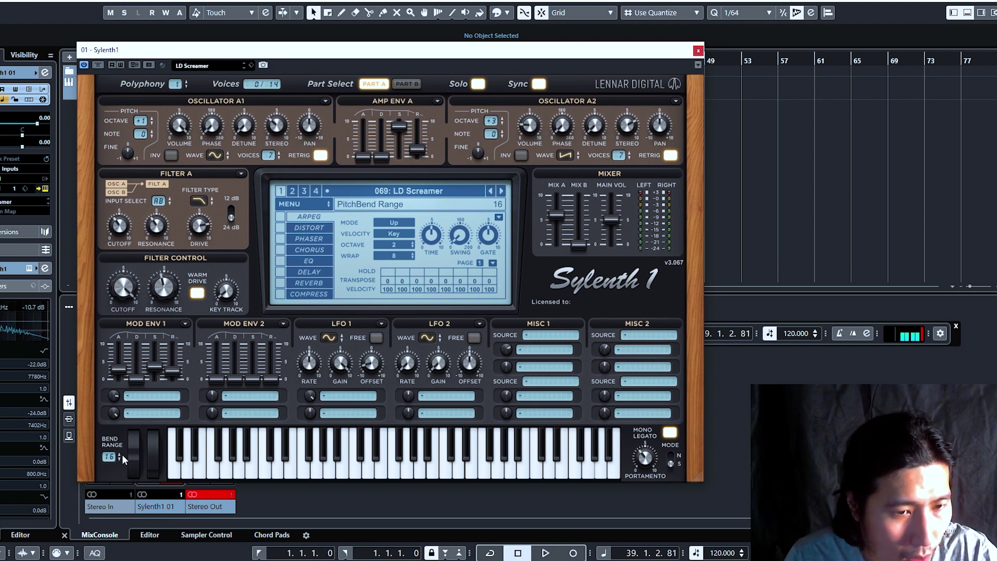
scroll(114, 459, down, 8)
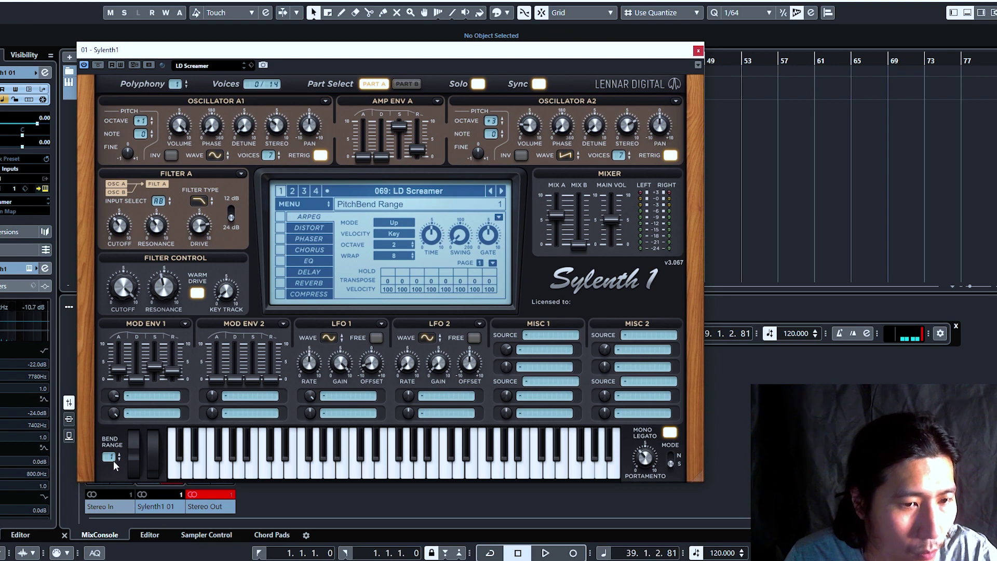
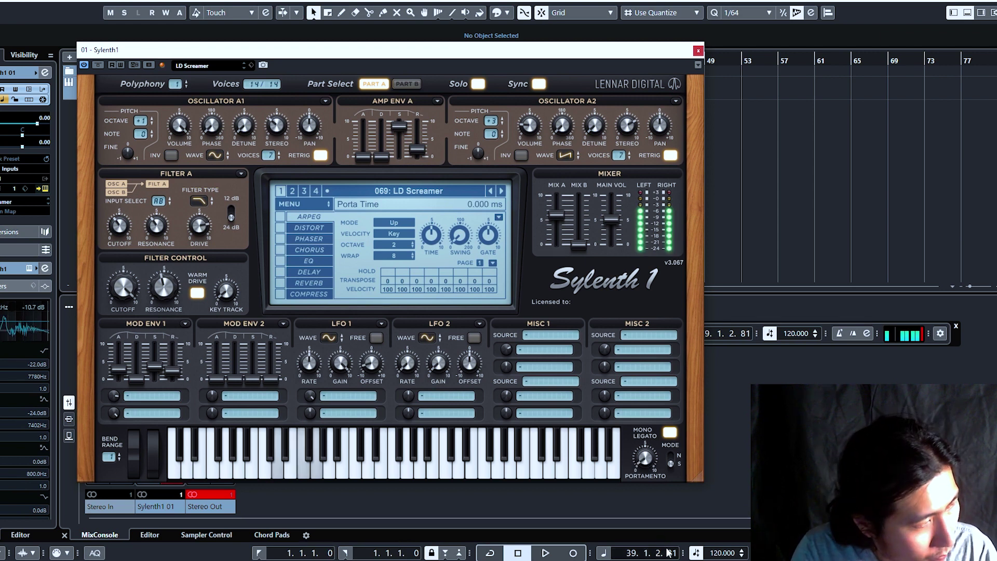
Try a portamento time of 3000 ms, then about 66 ms with the portamento mode set to Normal.
drag(639, 464, 693, 320)
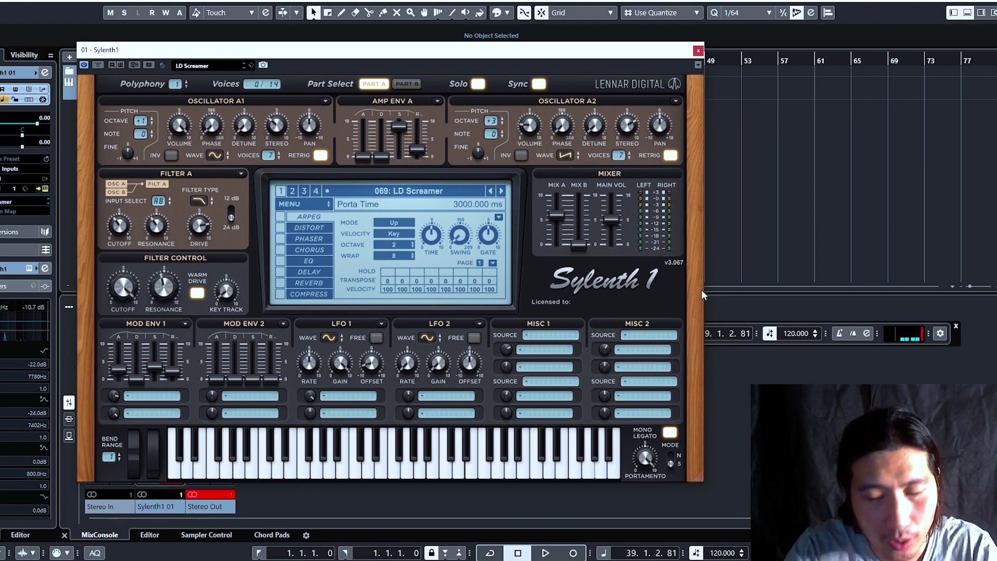
click(671, 455)
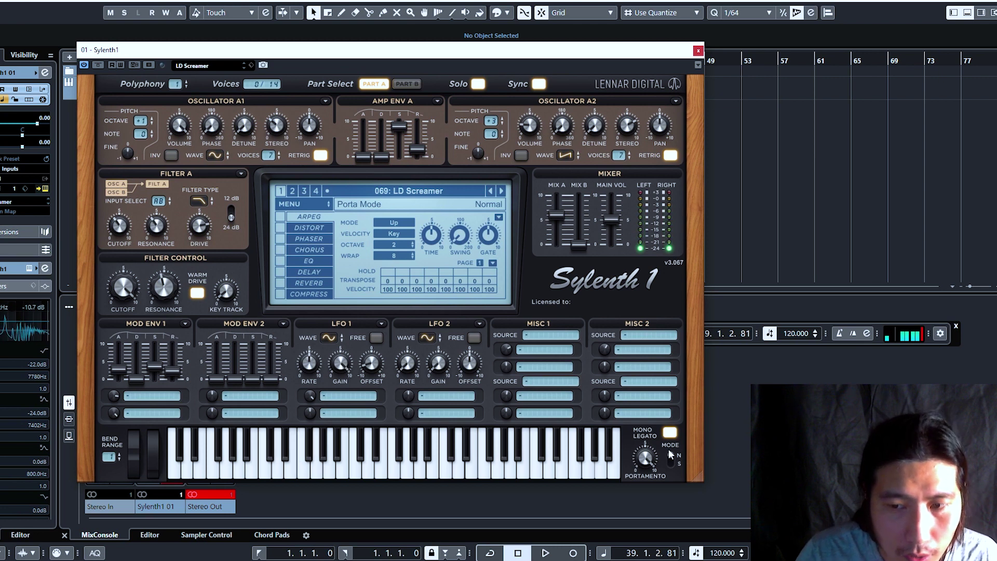
drag(655, 460, 655, 488)
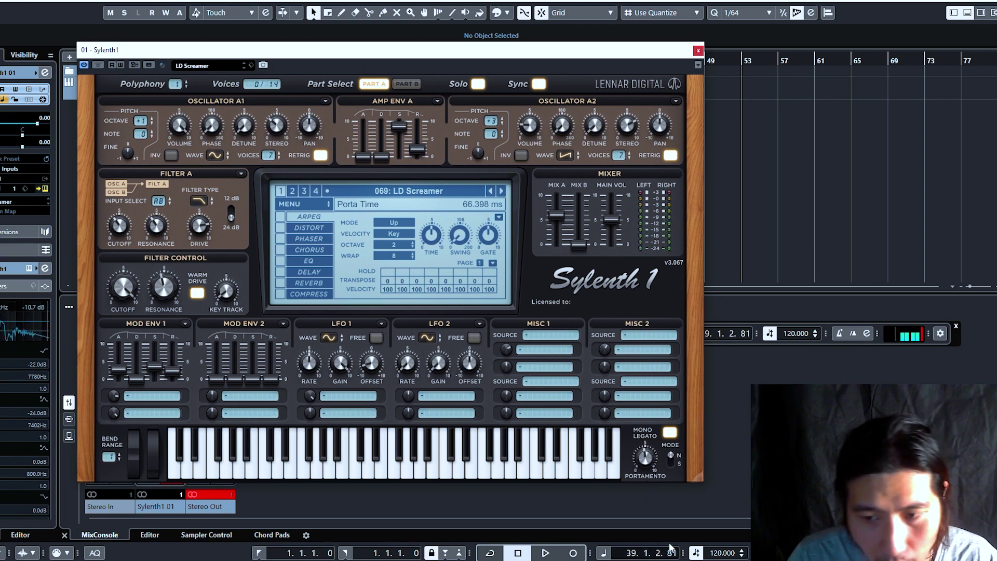
Set the portamento to Slide mode, test a time of about 2.8 ms, and turn off Mono Legato.
click(670, 459)
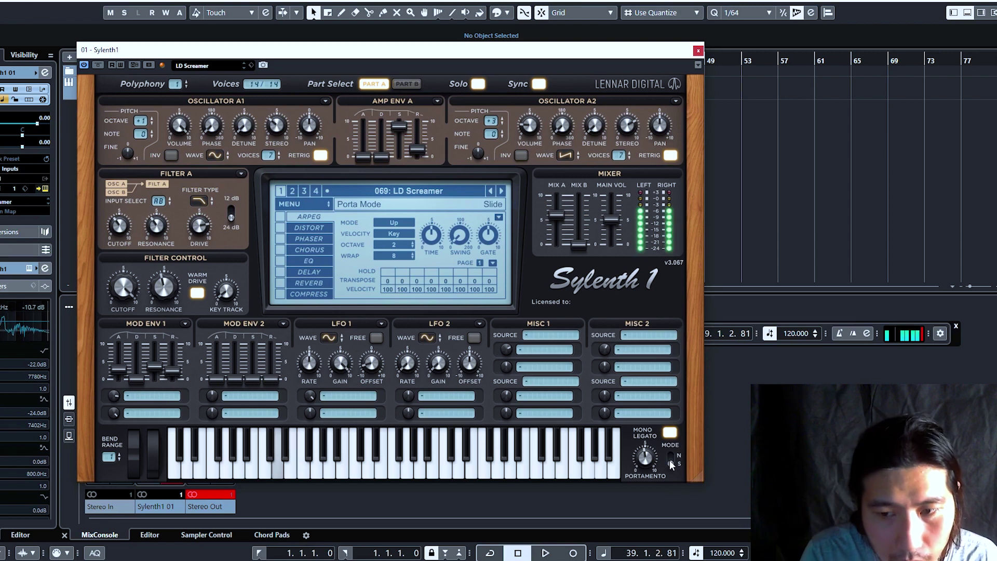
drag(644, 457, 646, 499)
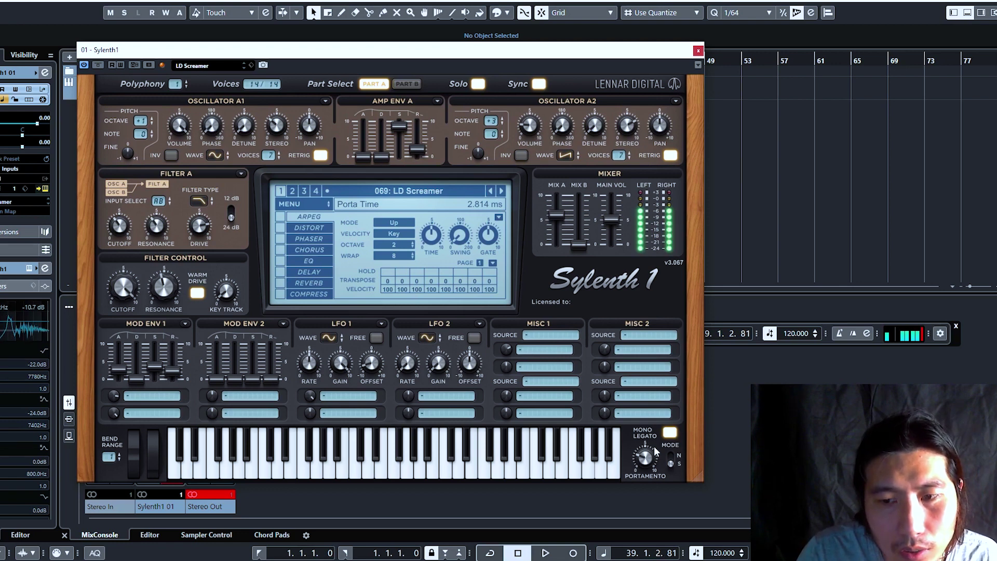
drag(653, 446, 661, 401)
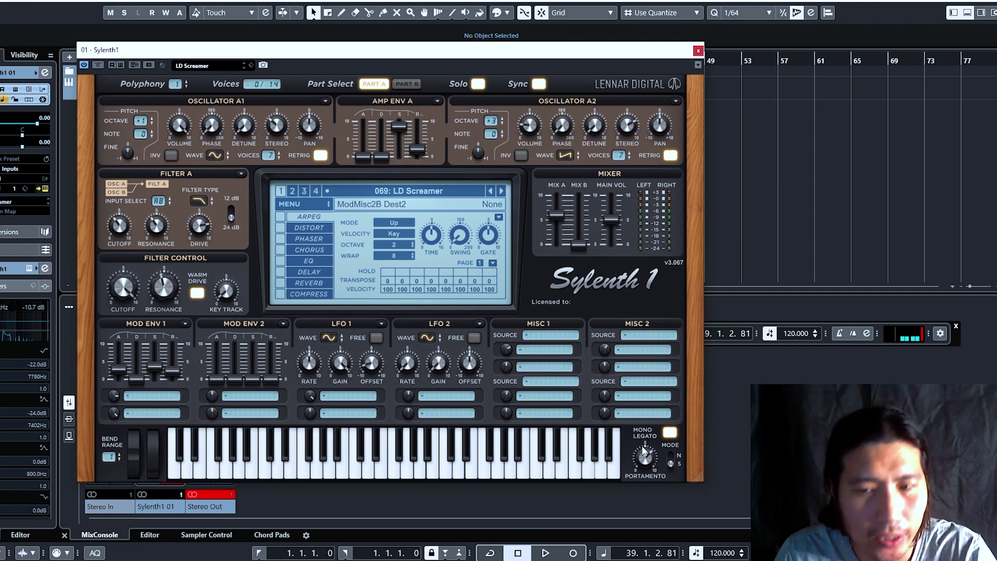
click(670, 458)
click(669, 456)
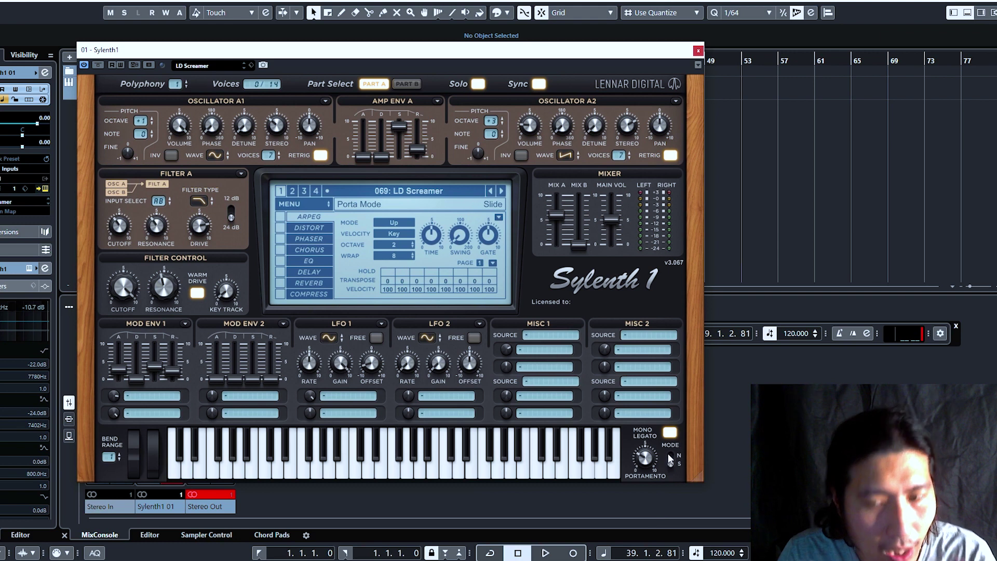
click(670, 432)
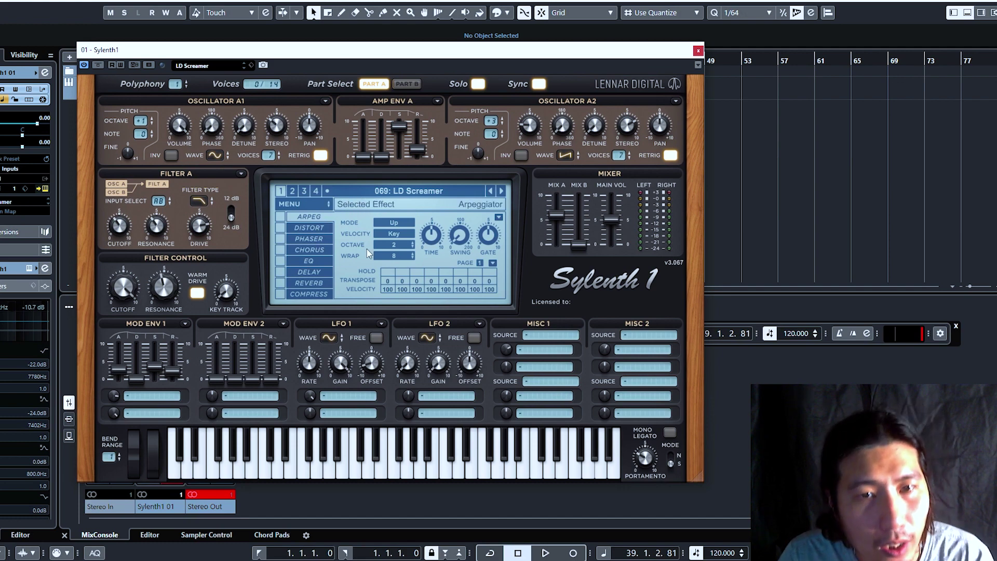
Examine the main menu's skin options and the preset list while keeping the LD Screamer preset.
click(303, 203)
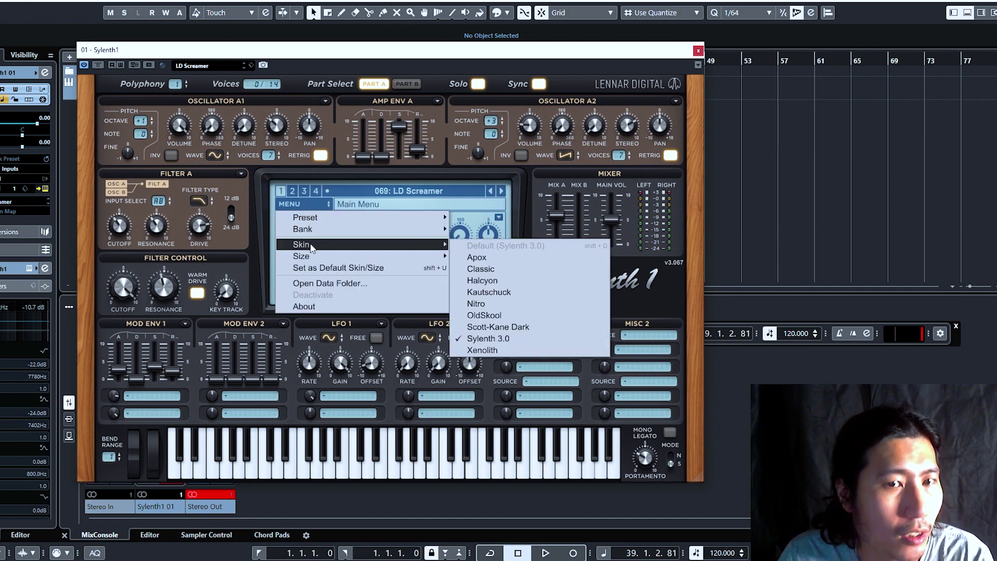
click(359, 189)
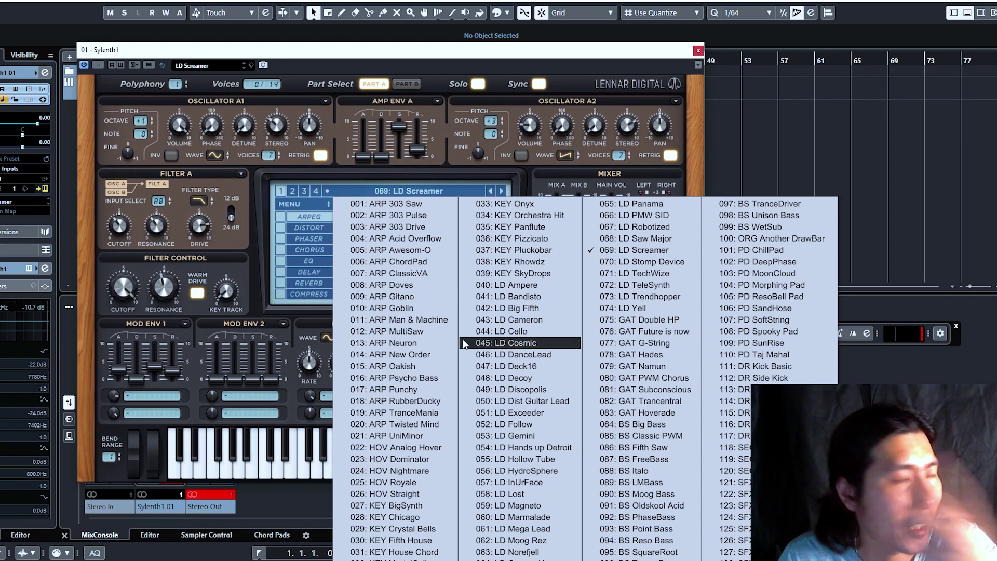
click(393, 179)
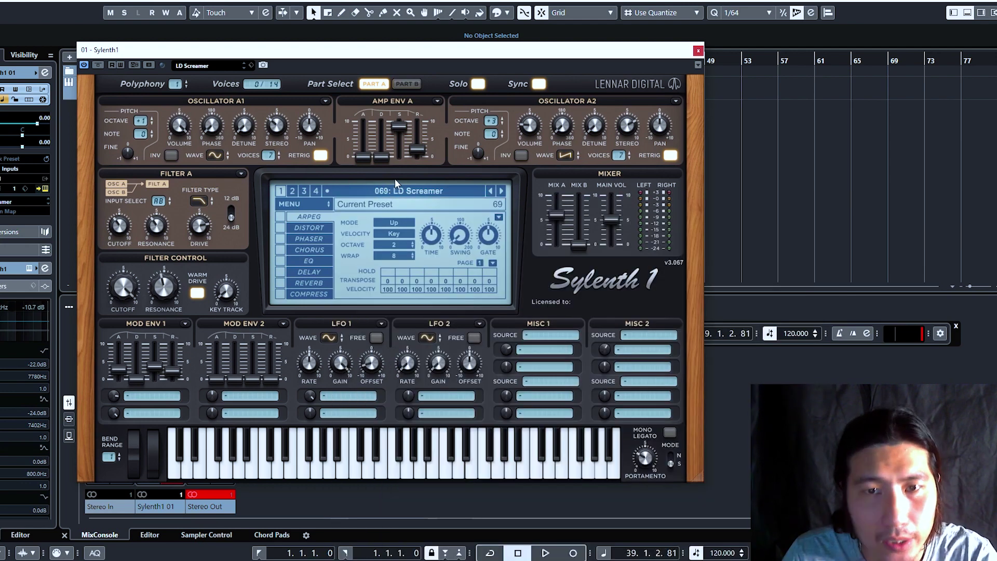
right_click(451, 190)
Cycle through sub-banks 1 to 4 to compare their presets, finishing on sub-bank 1.
click(299, 191)
click(301, 191)
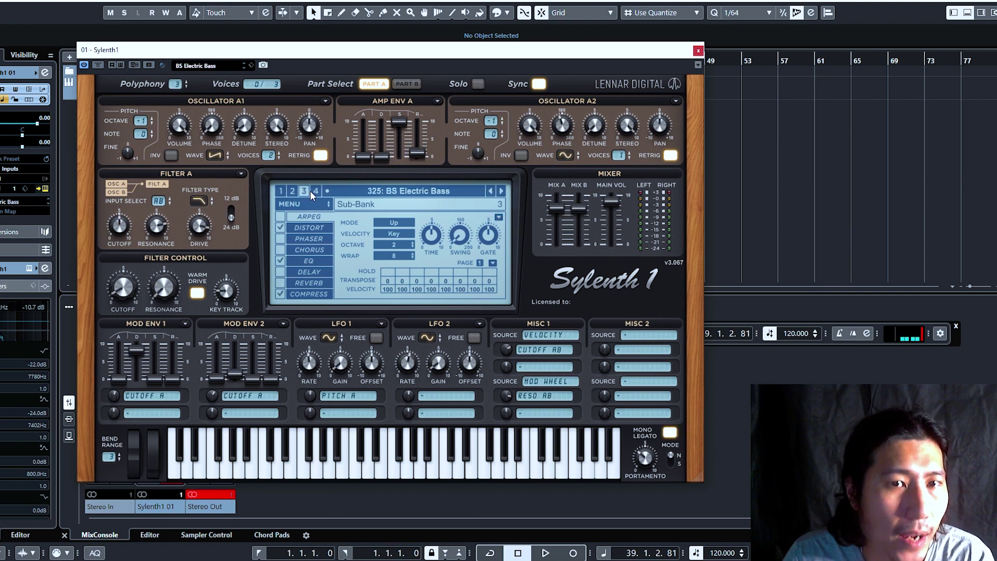
click(315, 192)
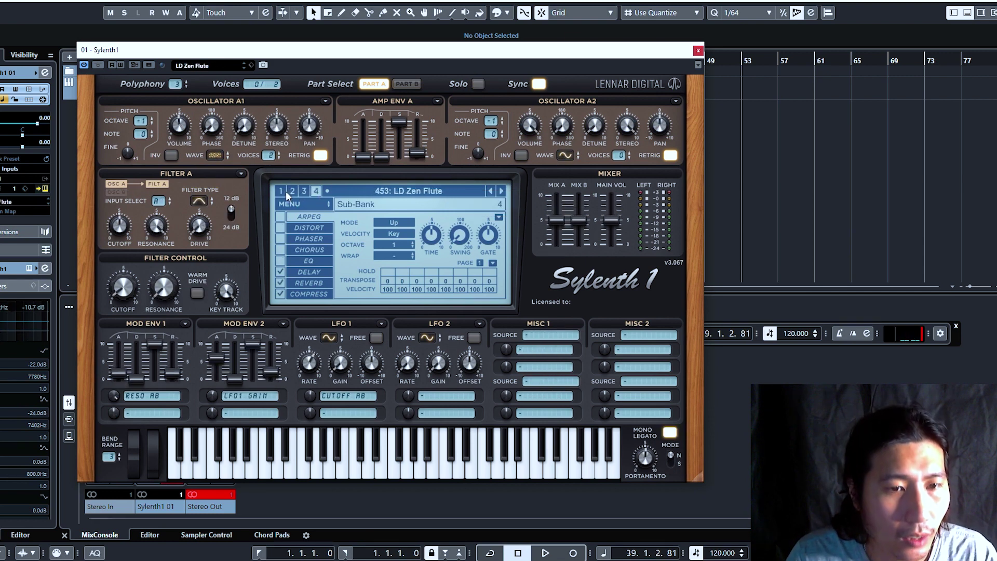
click(283, 189)
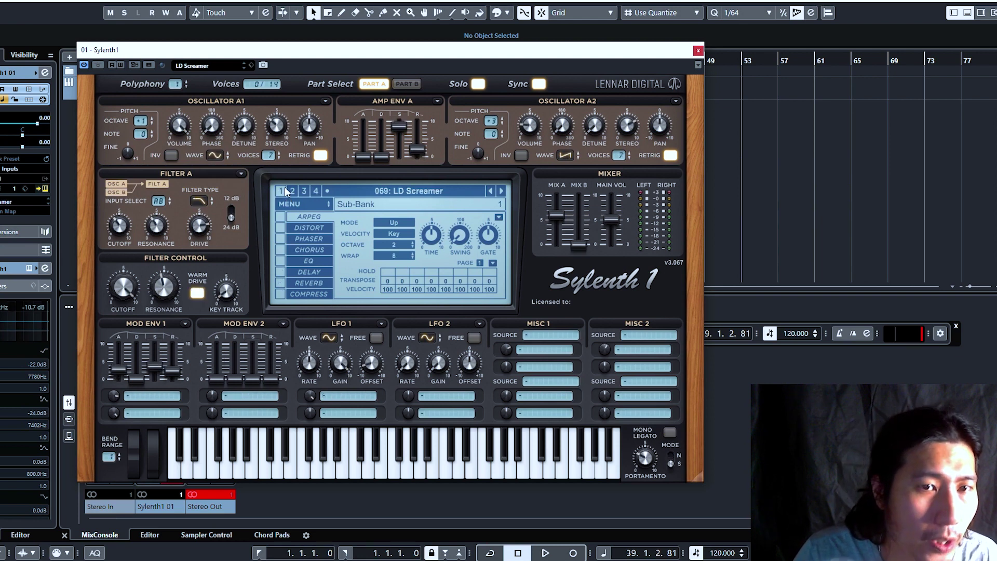
click(293, 192)
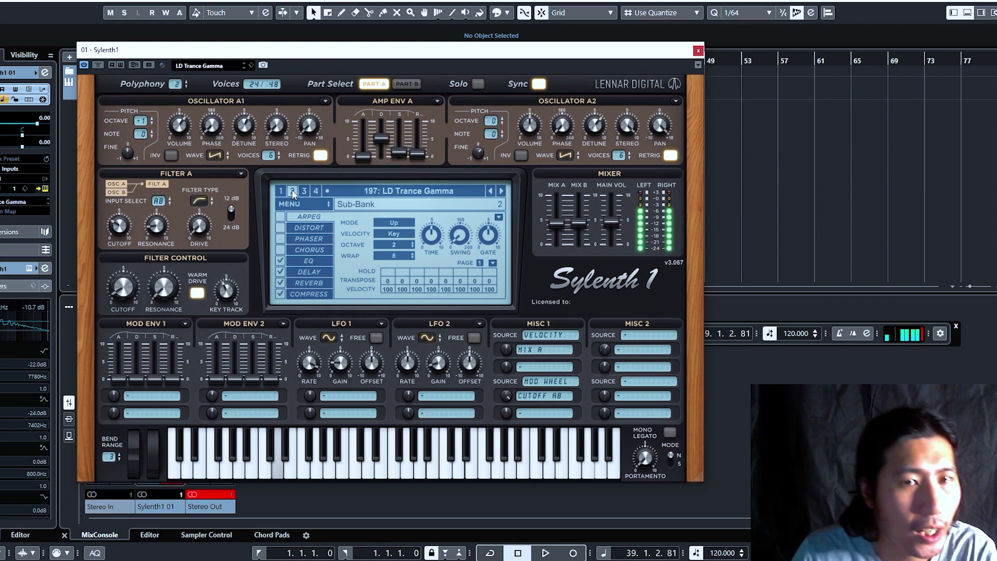
click(305, 191)
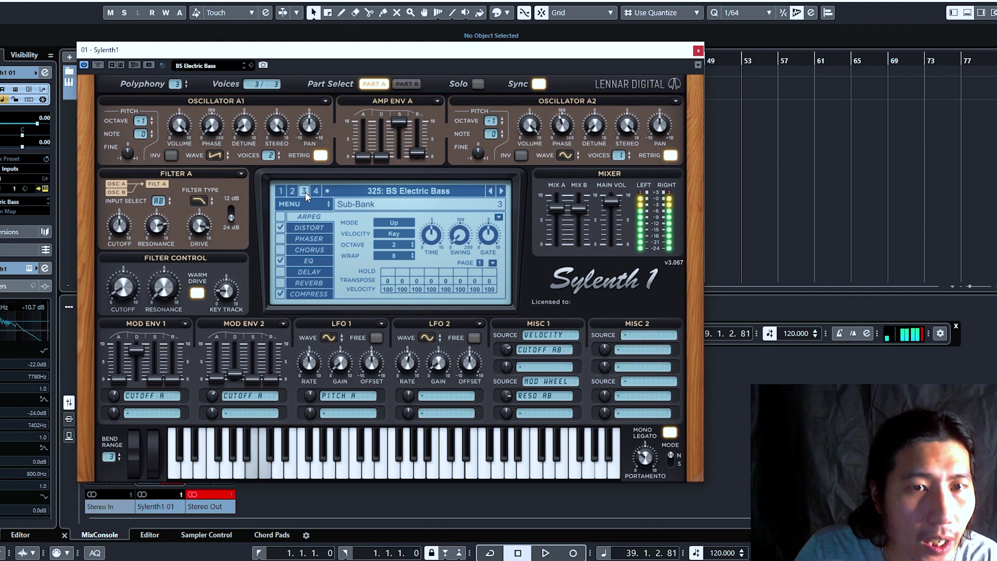
click(315, 191)
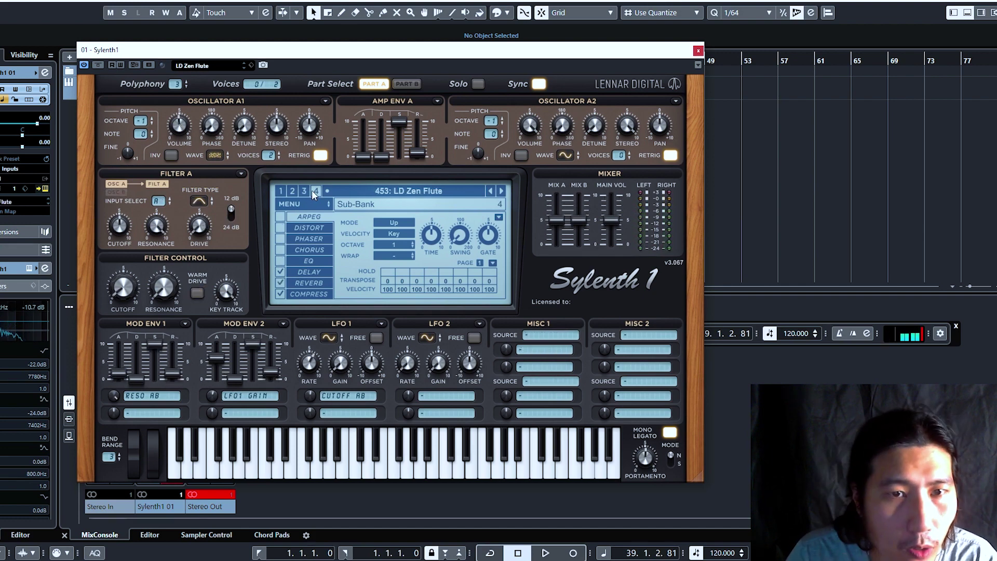
click(280, 191)
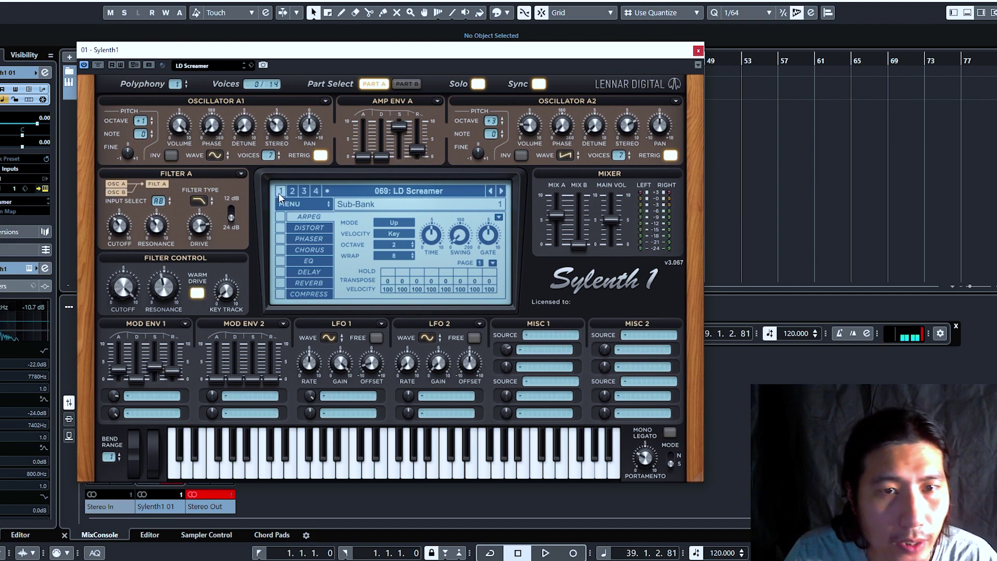
click(396, 188)
click(405, 186)
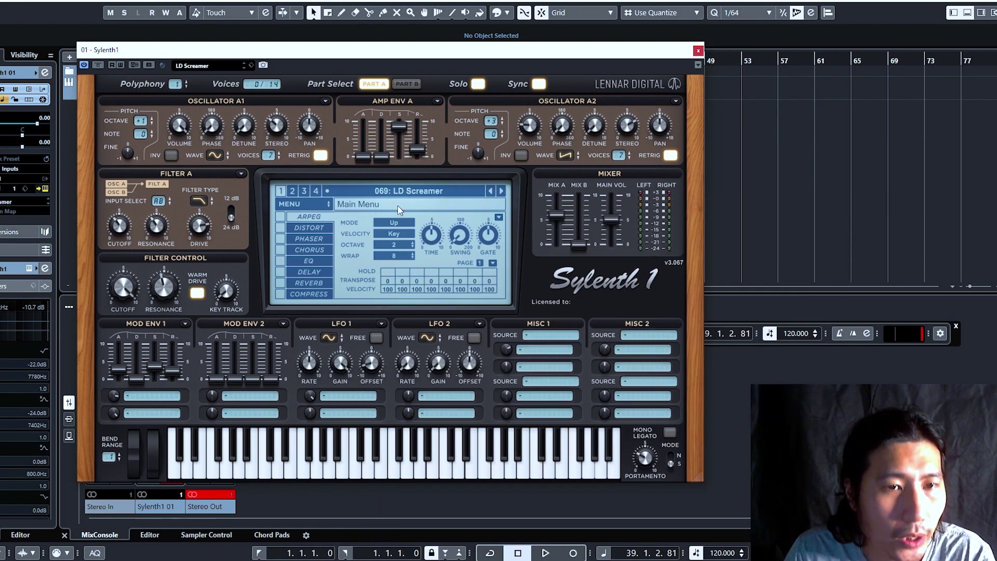
drag(156, 274, 155, 305)
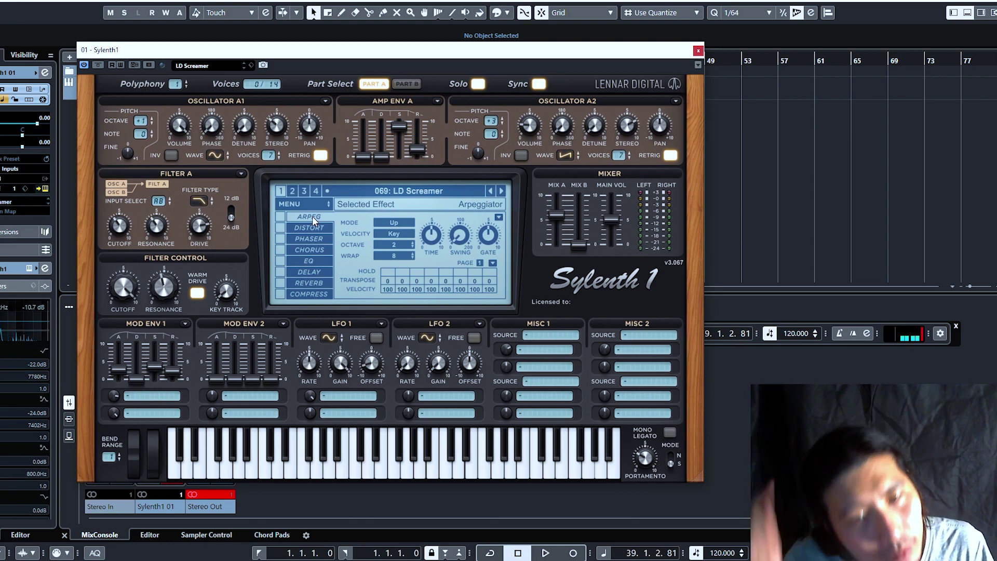
Enable the arpeggiator and try its Down and Up/Down modes.
click(281, 217)
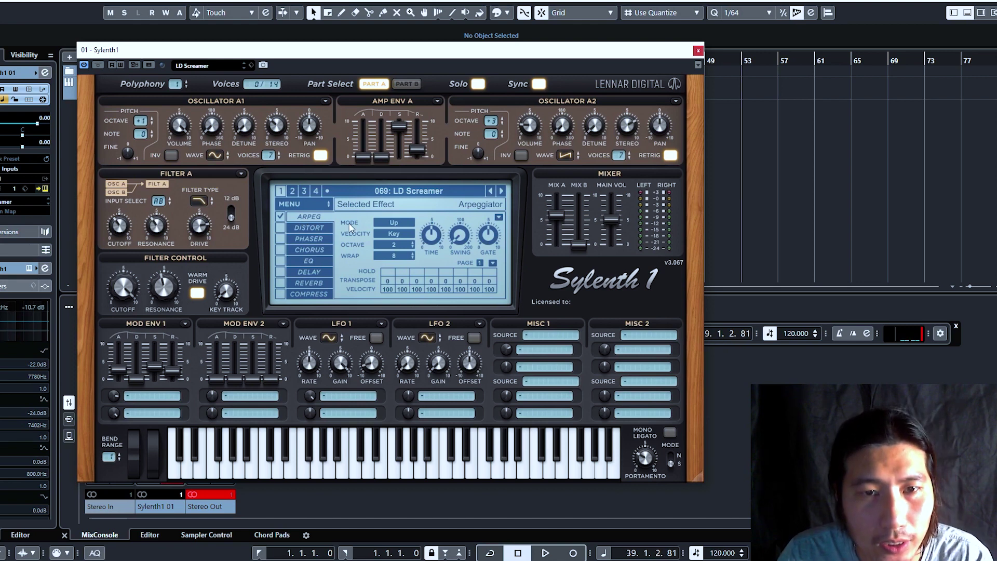
click(399, 222)
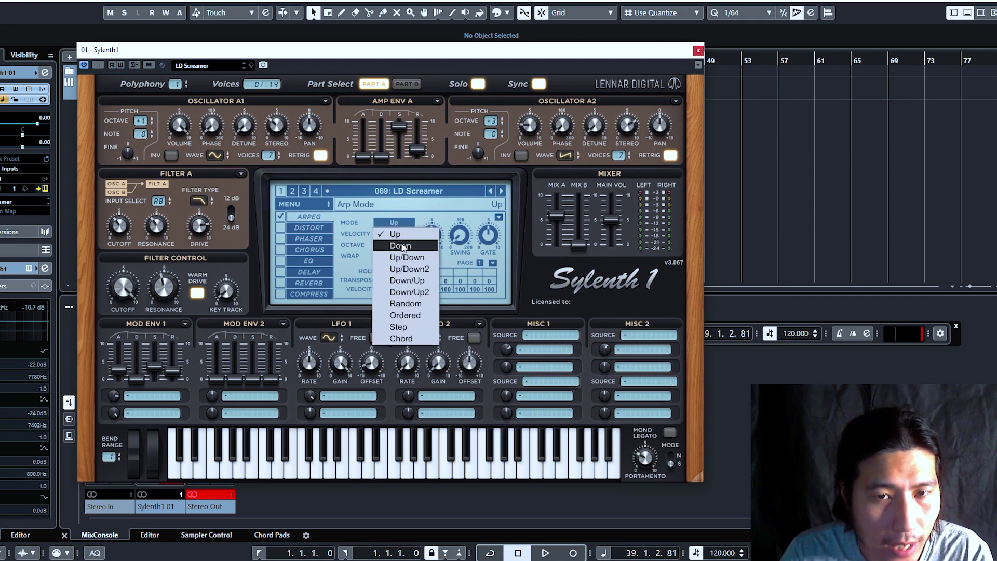
click(402, 246)
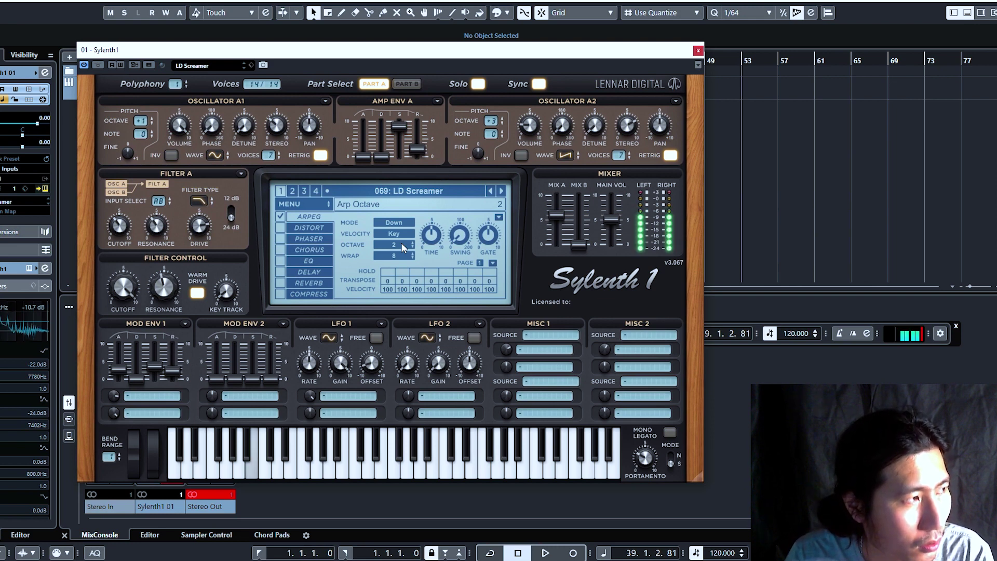
click(397, 223)
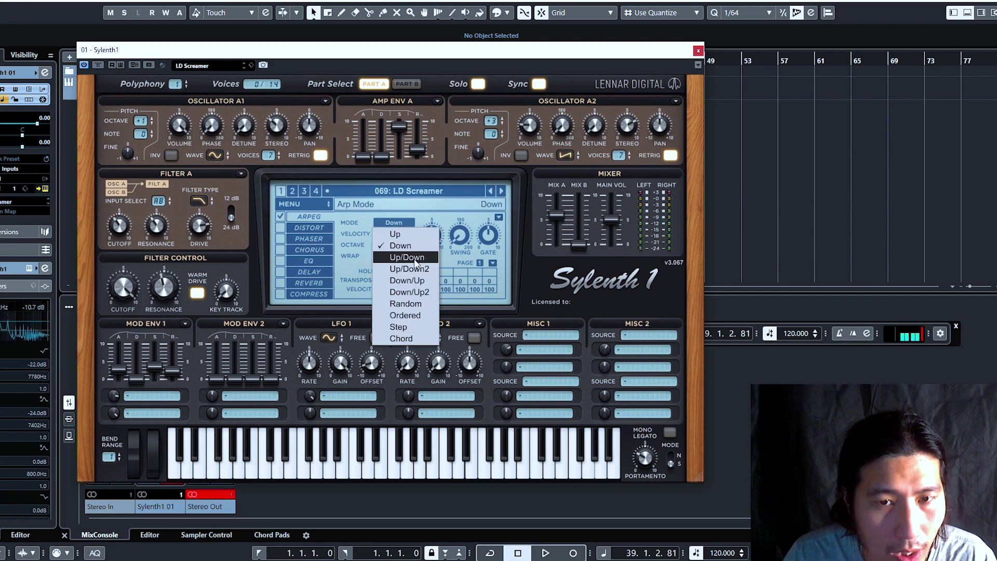
click(413, 258)
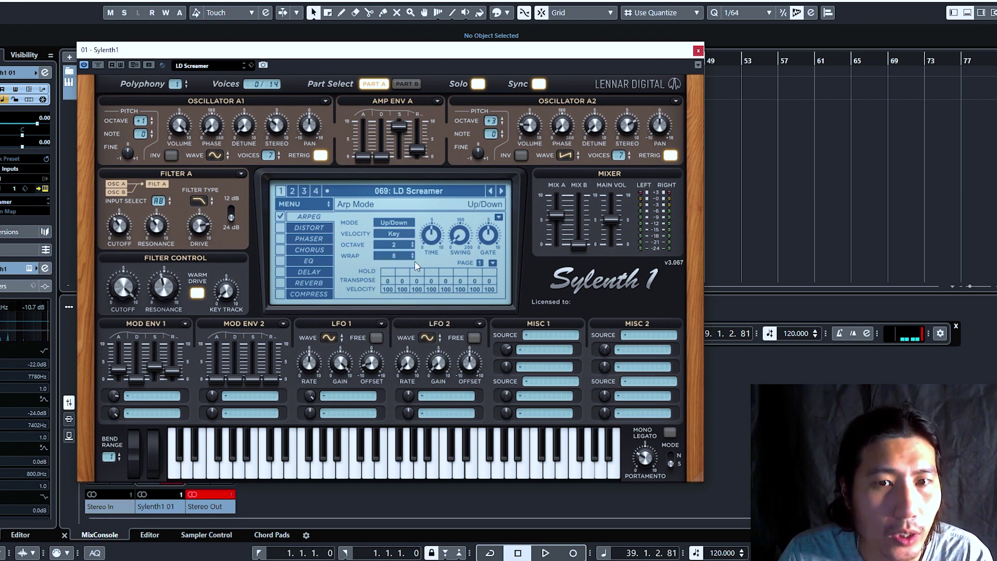
Try the arpeggiator's Up/Down2, Down/Up2 and Random modes.
click(399, 223)
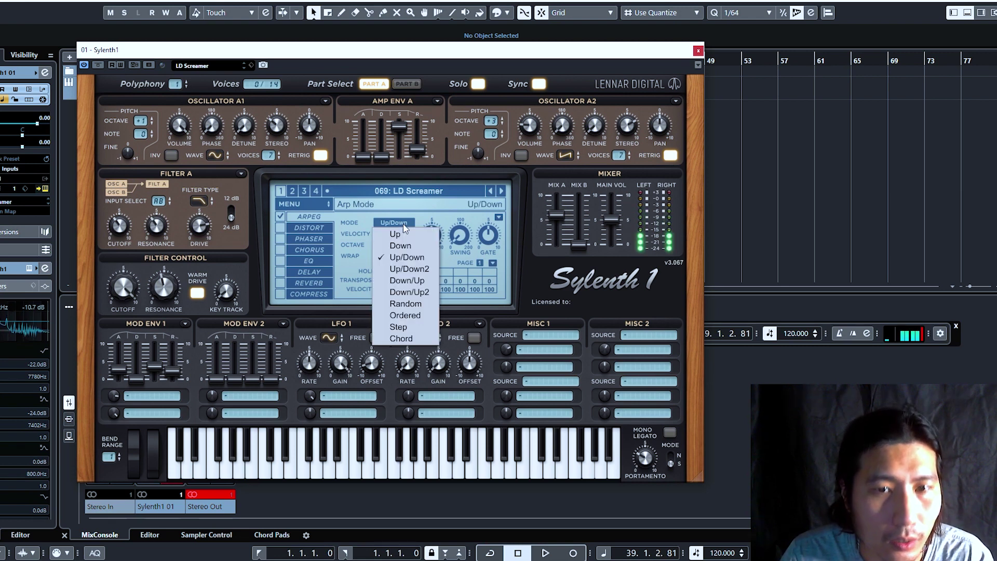
click(412, 268)
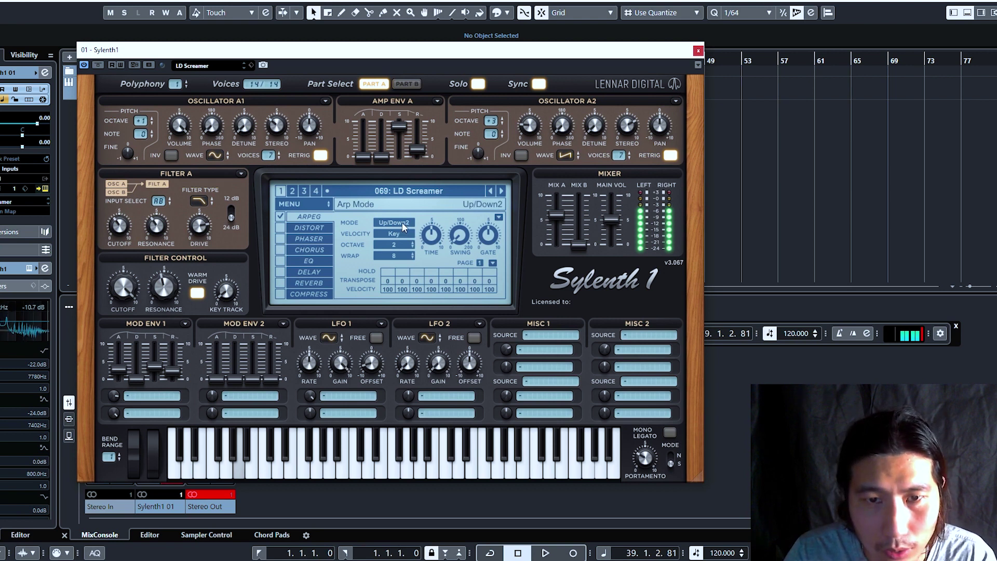
click(402, 222)
click(414, 288)
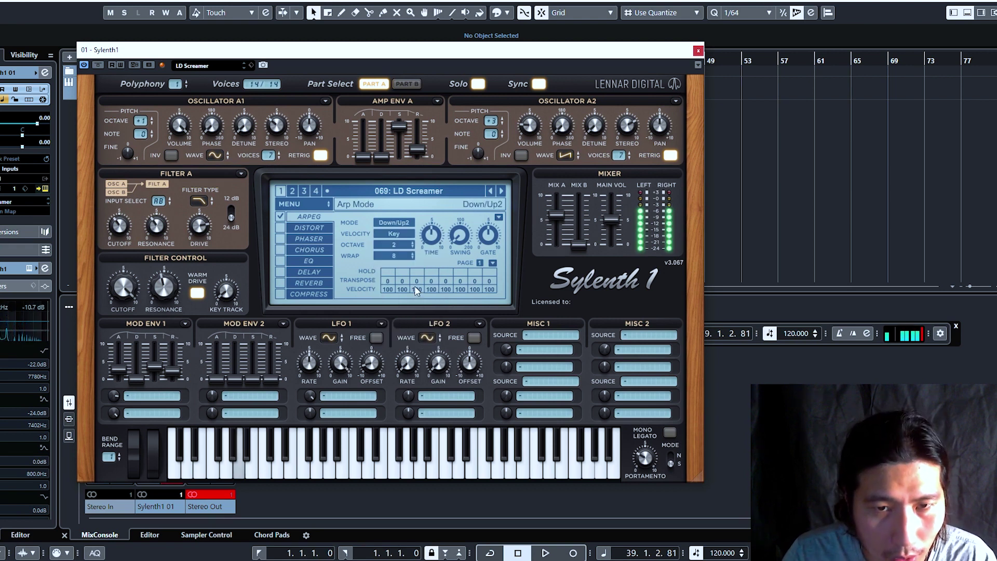
click(395, 222)
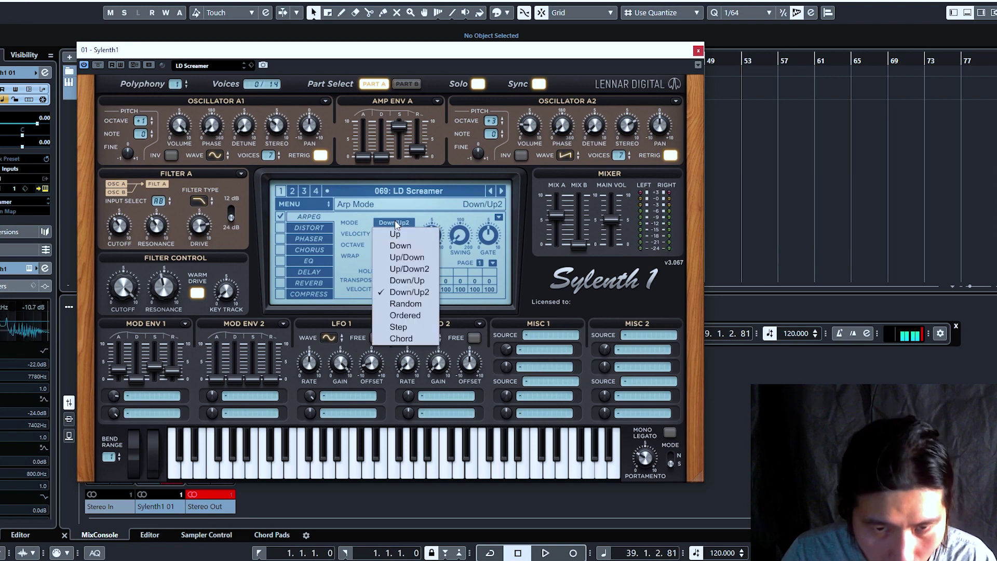
click(404, 302)
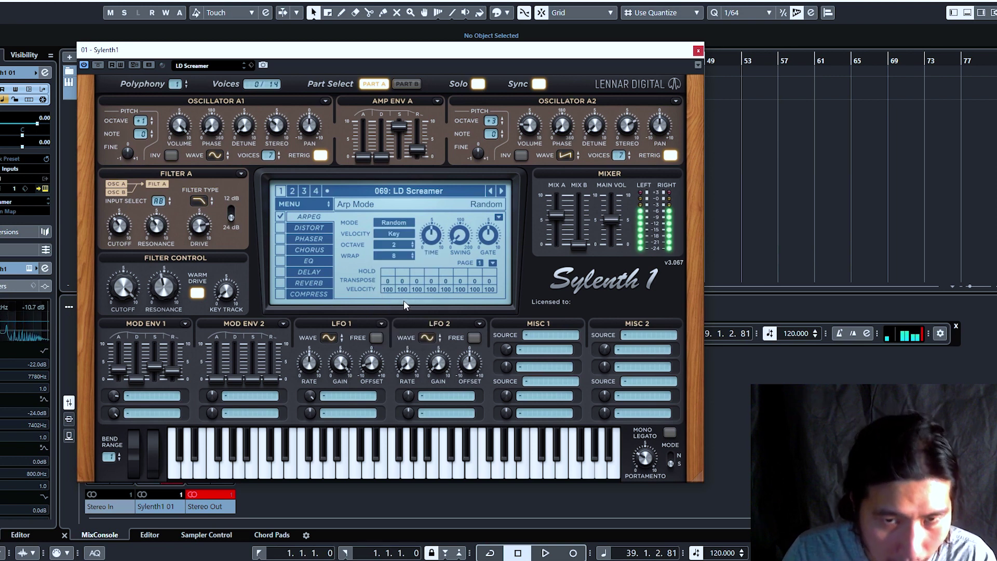
Try the arpeggiator's Ordered, Step and Chord modes.
click(398, 223)
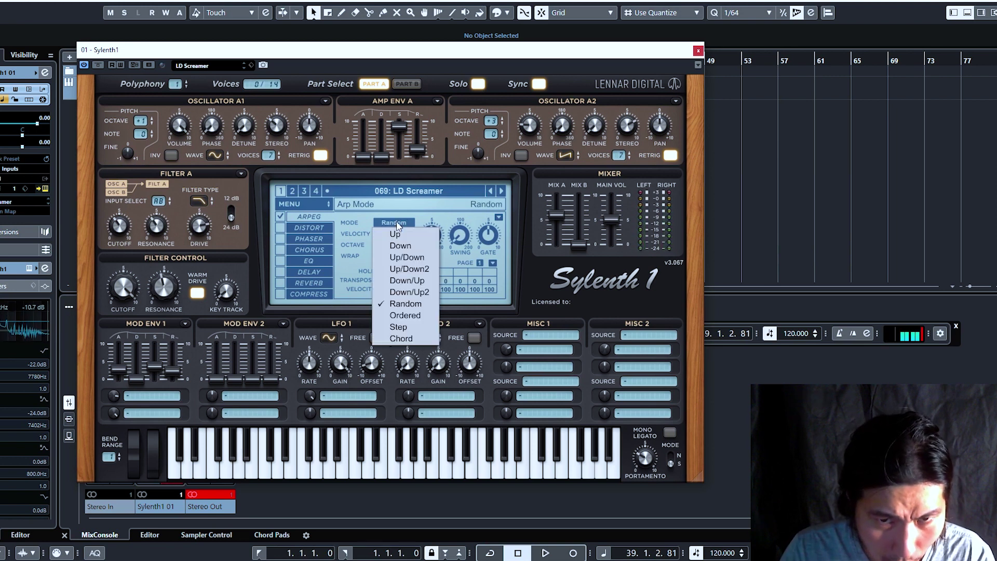
click(405, 316)
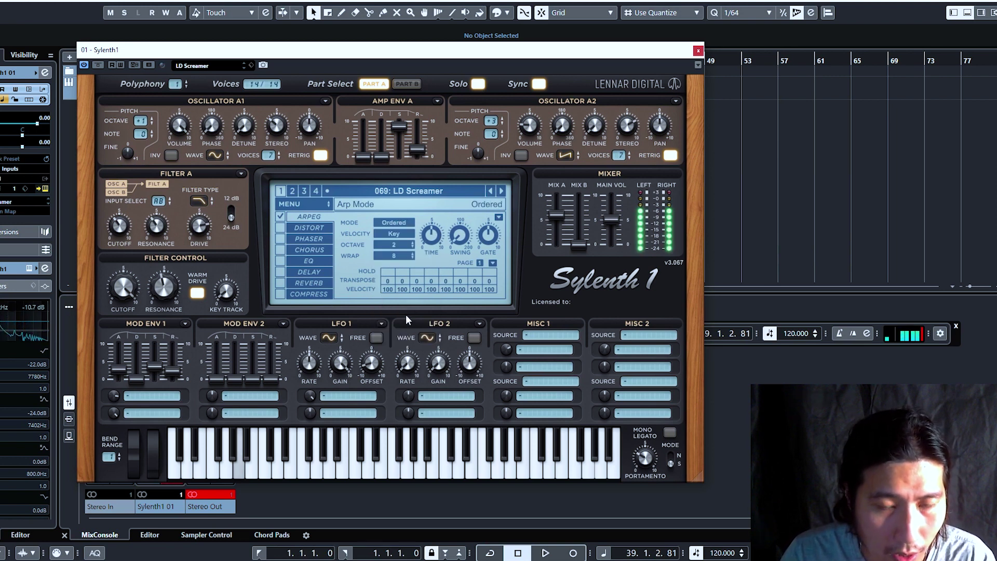
click(395, 223)
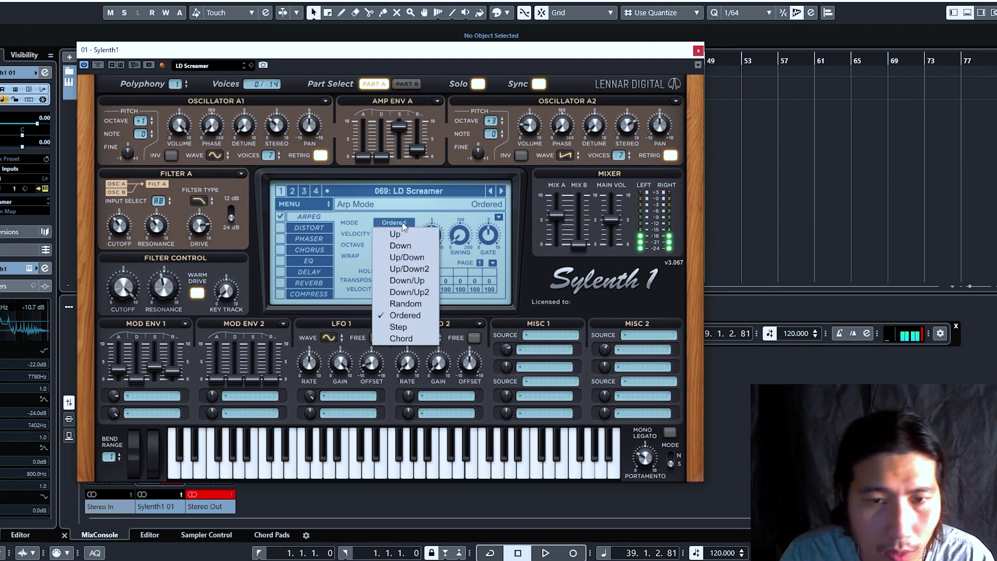
click(408, 328)
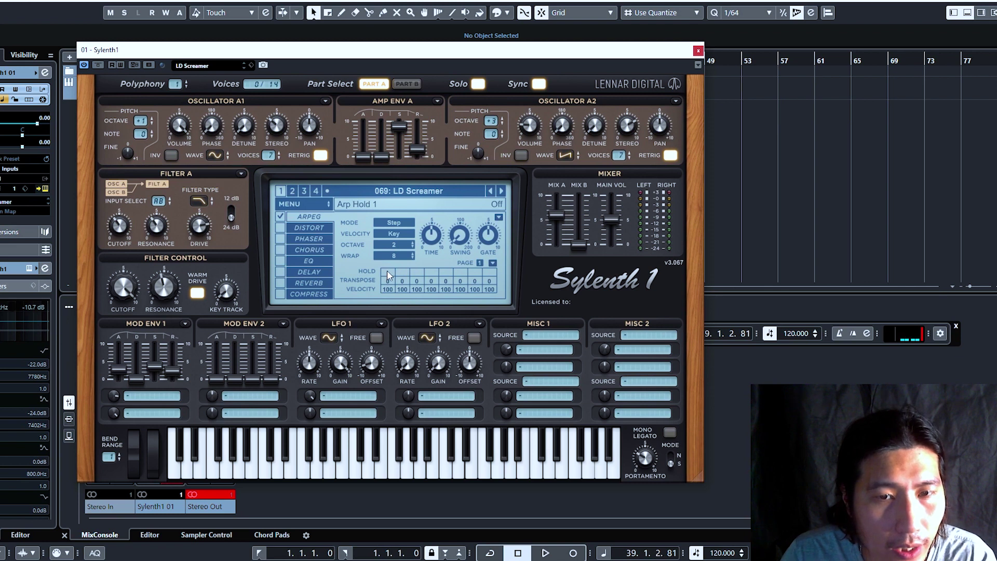
click(396, 222)
click(406, 339)
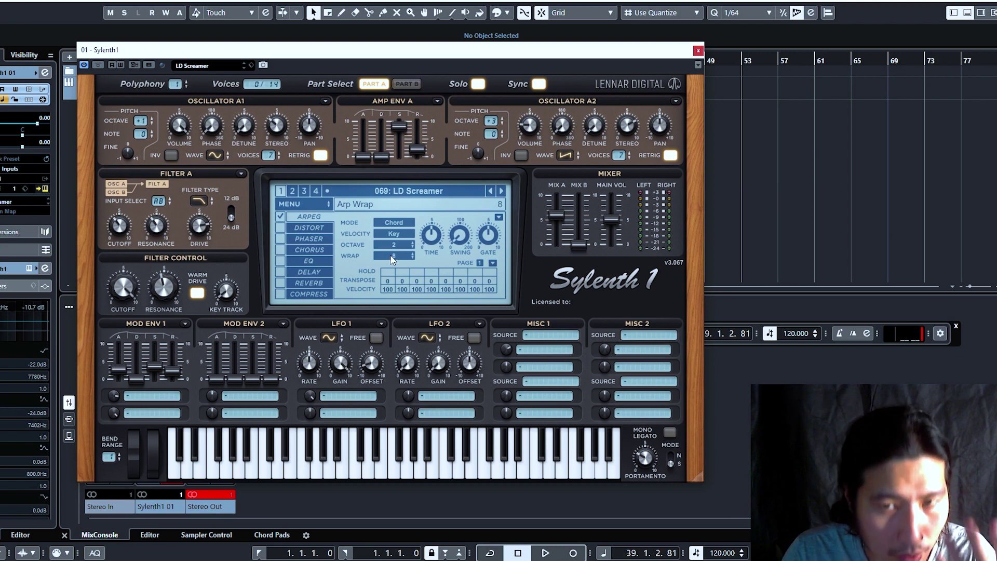
Set the arpeggiator's octave range to 4 and its mode to Up.
scroll(394, 249, up, 2)
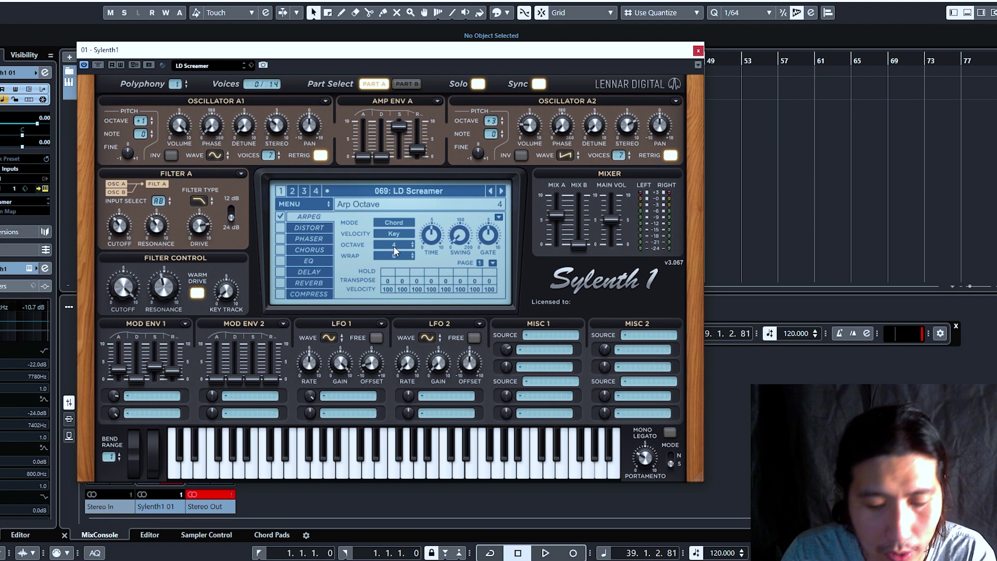
click(395, 224)
click(396, 233)
Test arpeggiator wrap values including 6, 16, 2 and 3, finishing with the wrap set to 4.
scroll(396, 255, down, 2)
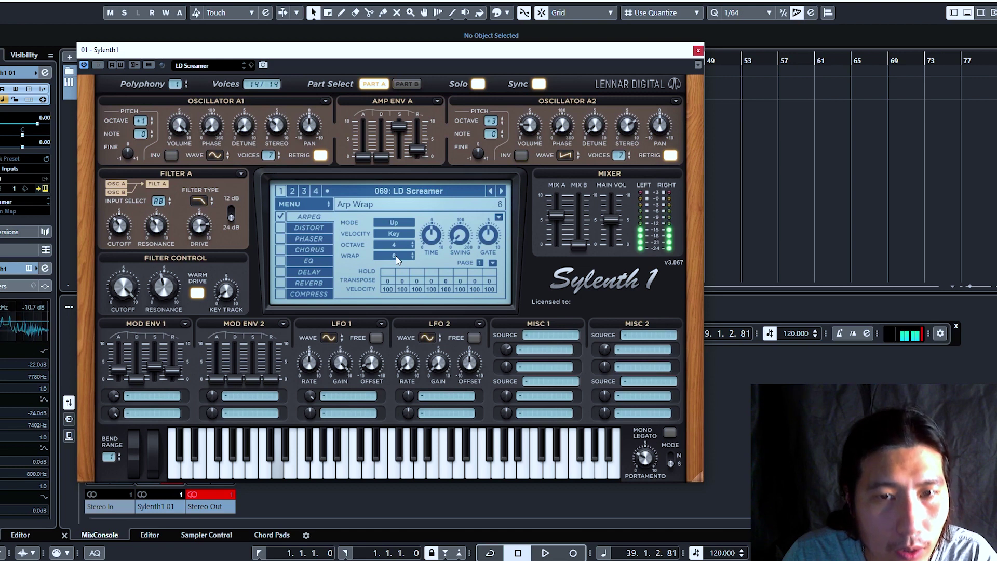
scroll(396, 255, up, 6)
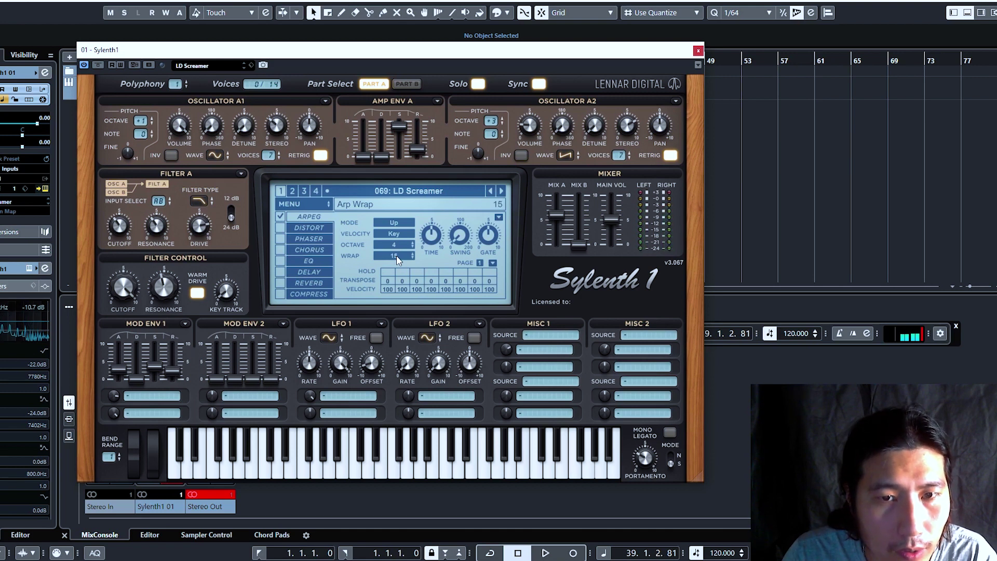
scroll(396, 256, up, 4)
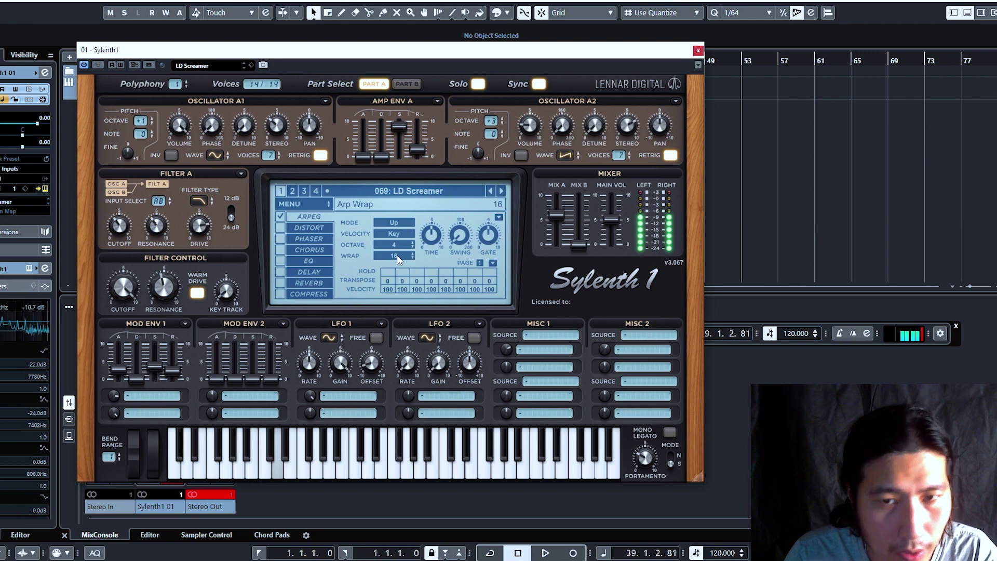
scroll(397, 255, down, 5)
scroll(397, 255, down, 11)
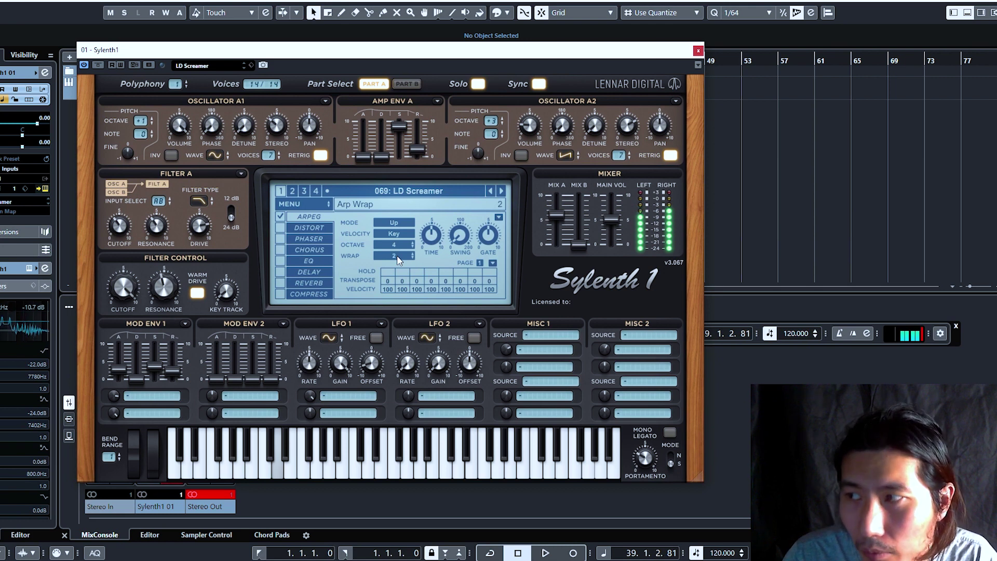
scroll(397, 254, up, 1)
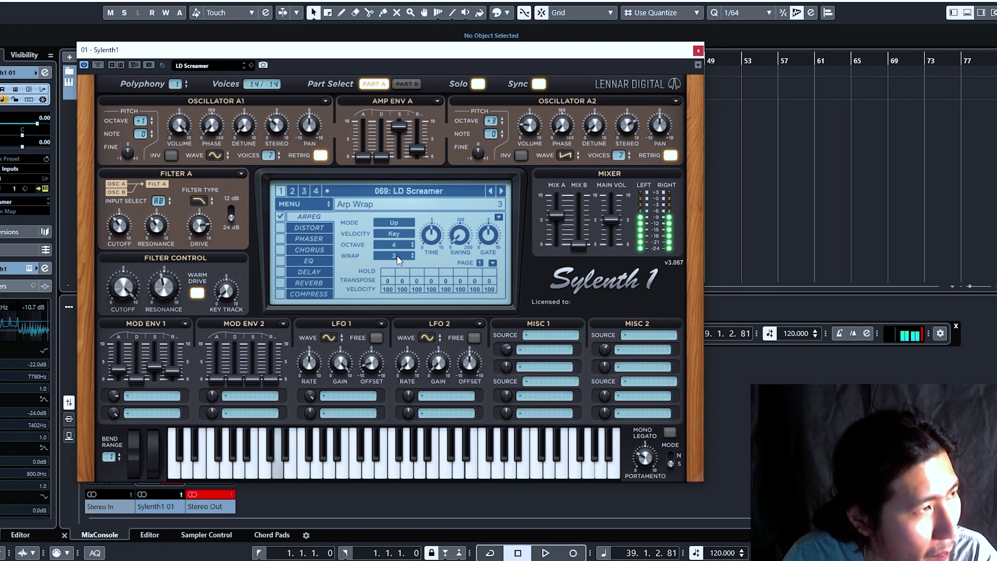
scroll(396, 255, up, 1)
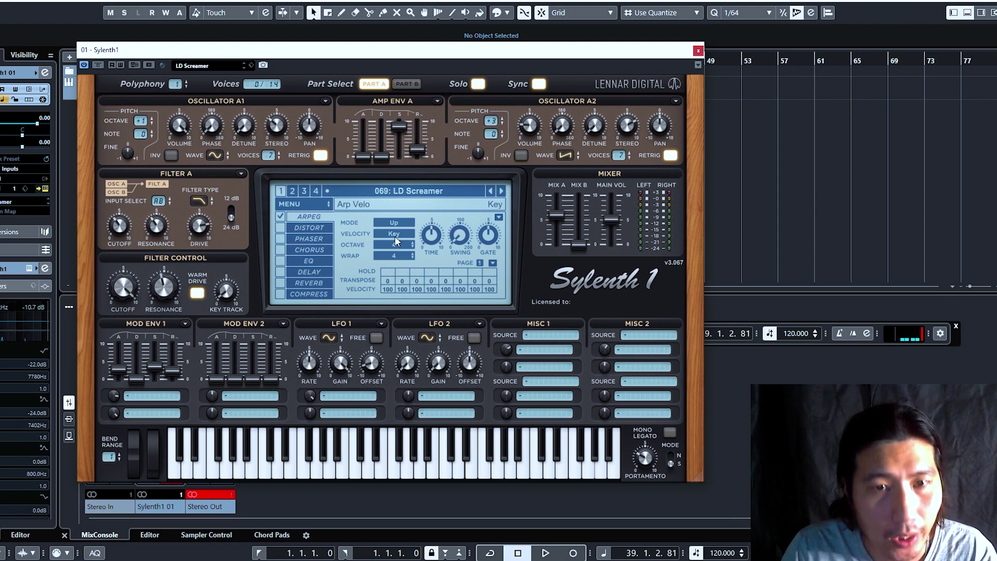
Try the Hold and Step + Key velocity options for the arpeggiator, then return its velocity to Key.
click(394, 234)
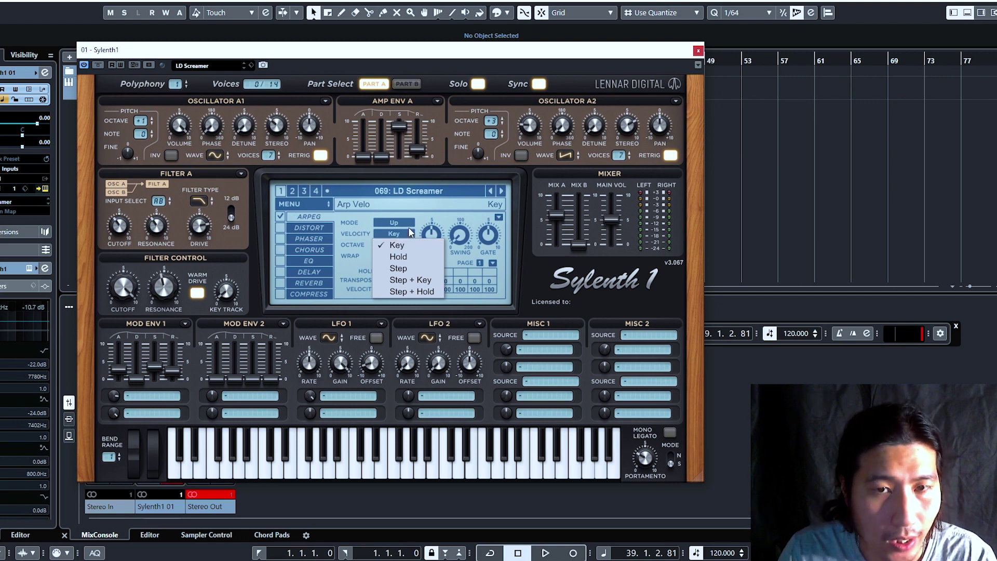
click(425, 221)
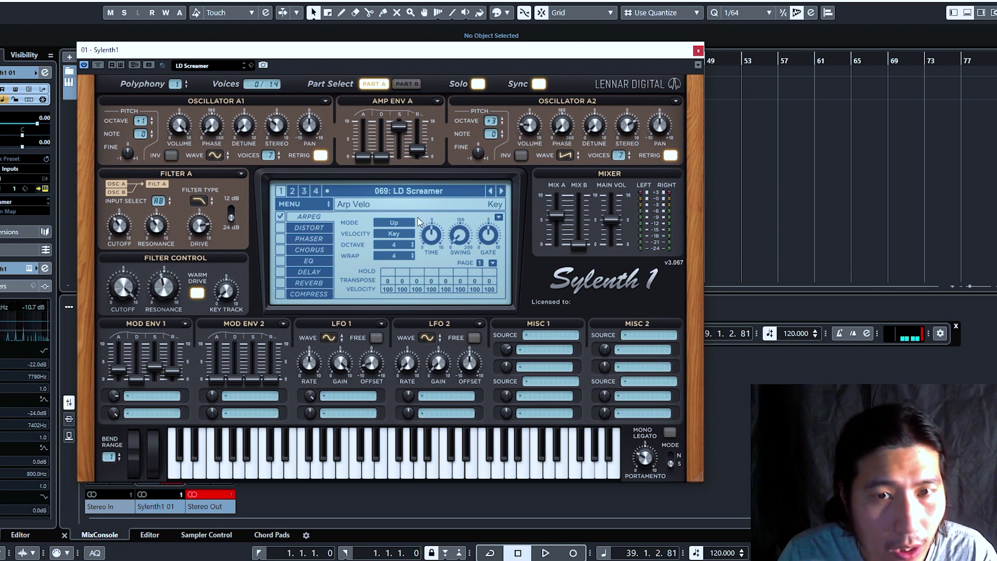
click(396, 234)
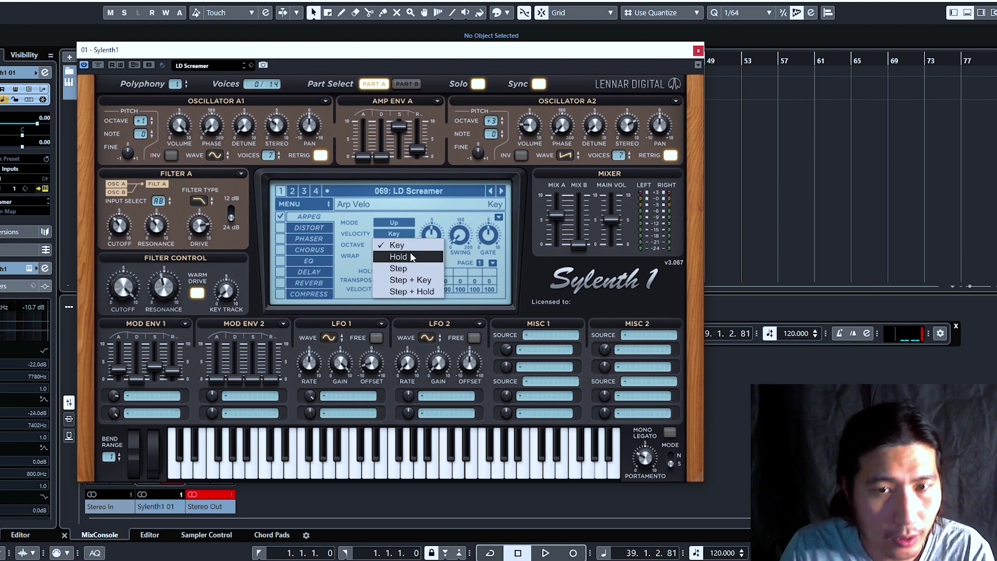
click(411, 257)
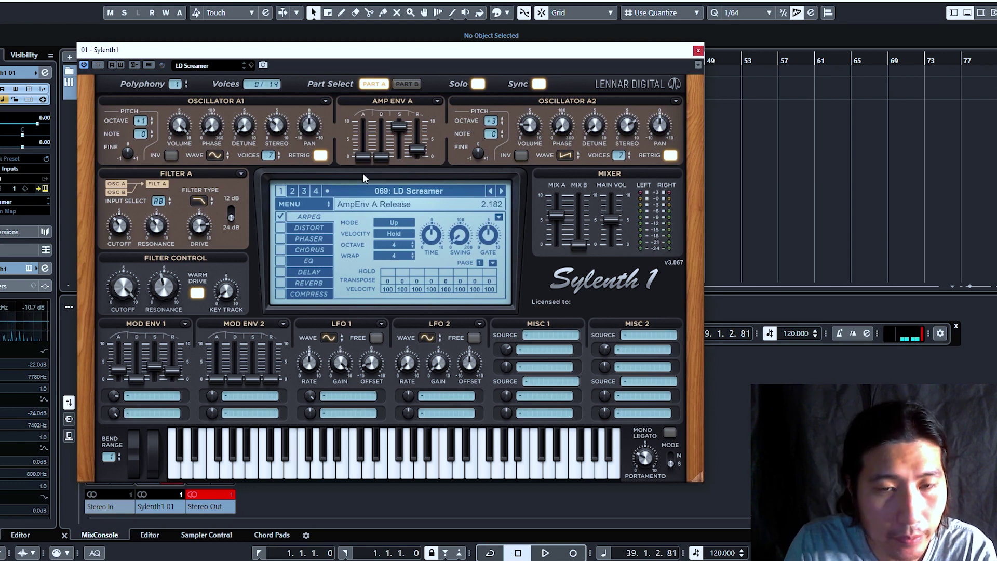
click(399, 232)
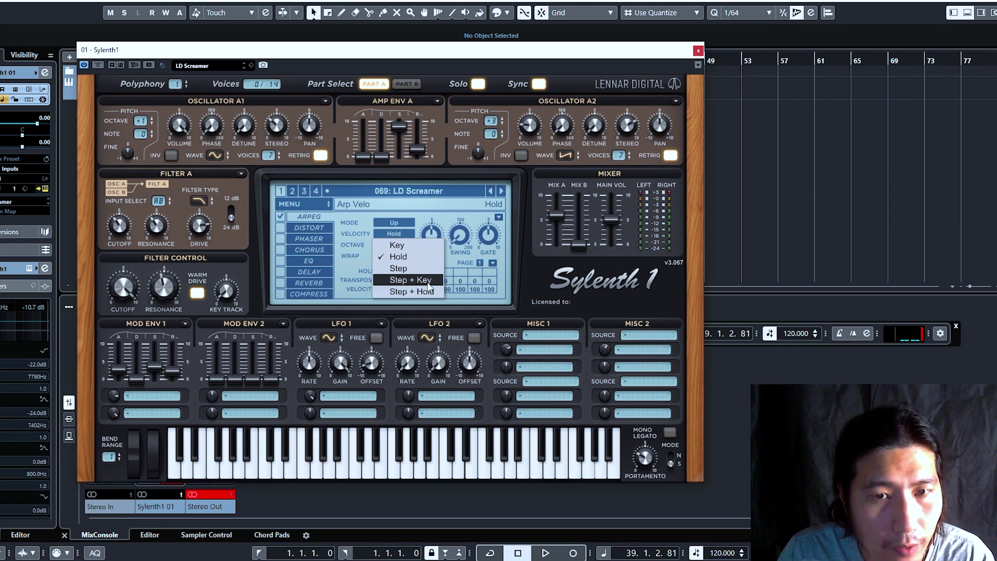
click(428, 281)
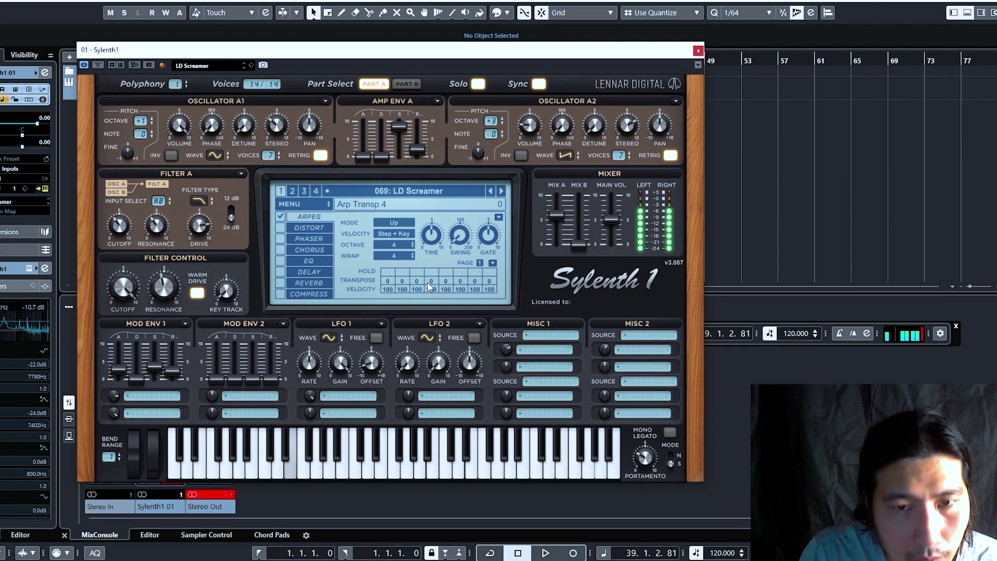
click(402, 234)
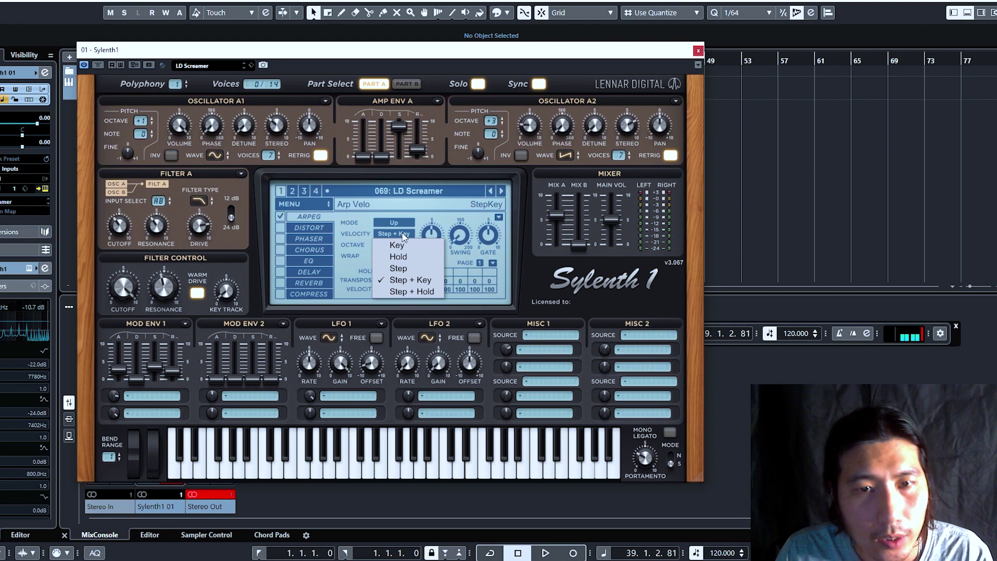
click(412, 244)
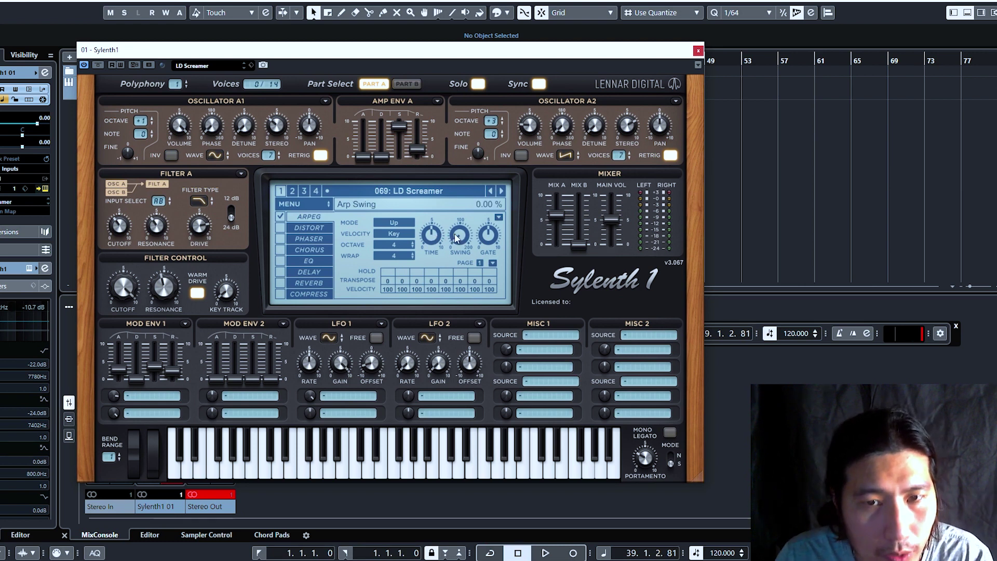
Lower the arpeggiator's time, set its swing to about 136.5% and its gate to about 31.3%.
drag(430, 235, 431, 257)
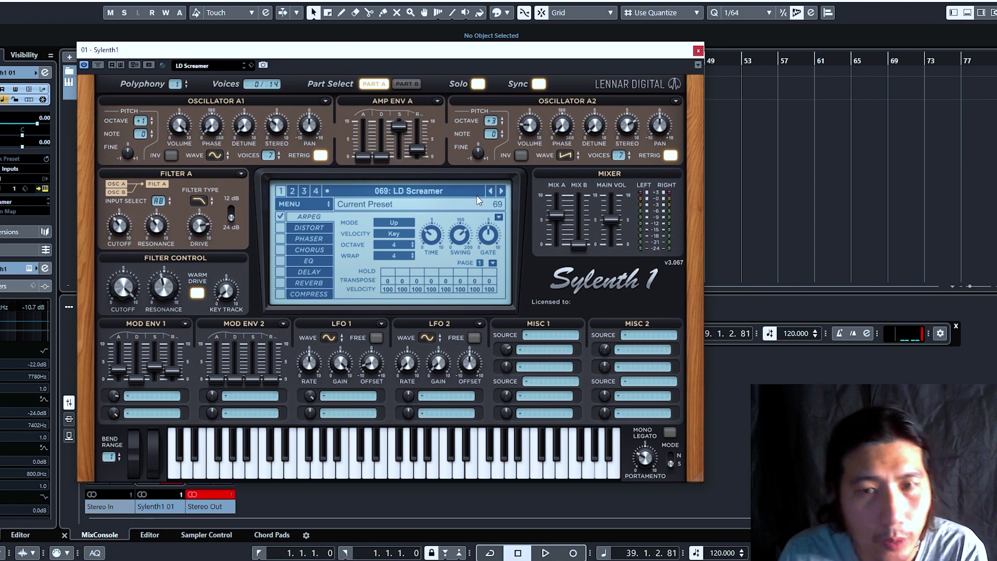
mouse_move(465, 235)
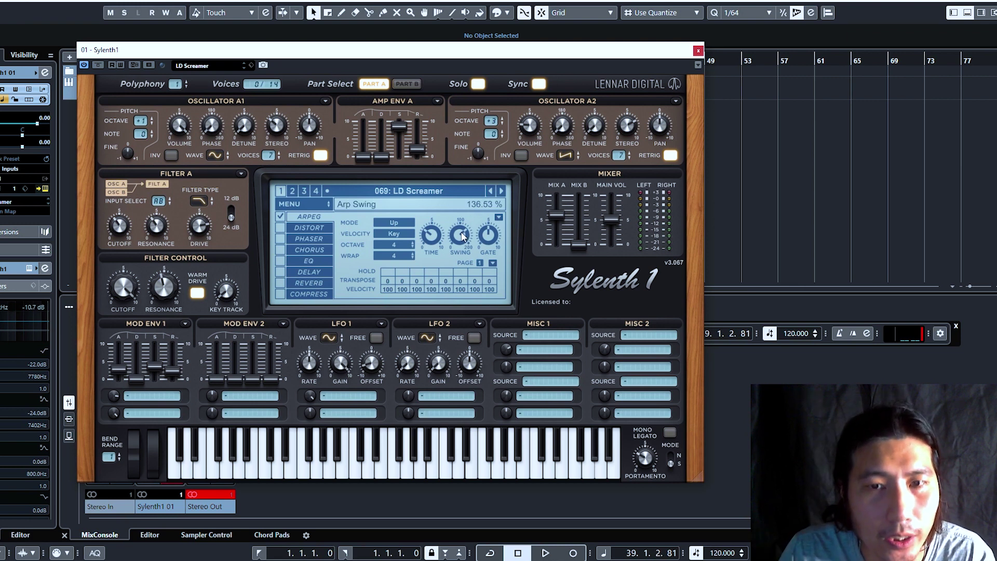
drag(490, 236, 488, 299)
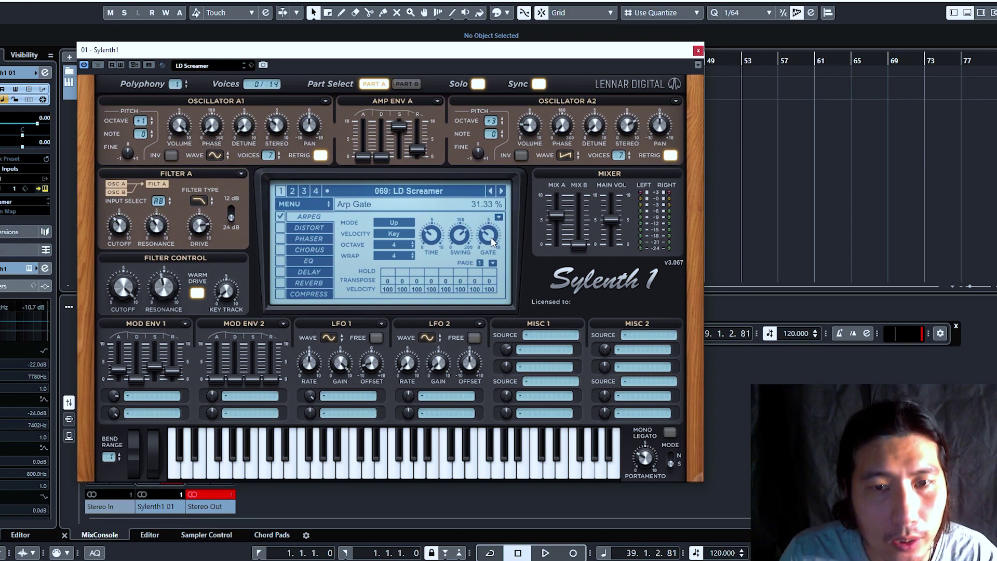
Set the arpeggiator mode to Step, check step page 2 and the page's copy, paste and init options, and return to page 1.
click(394, 223)
key(Escape)
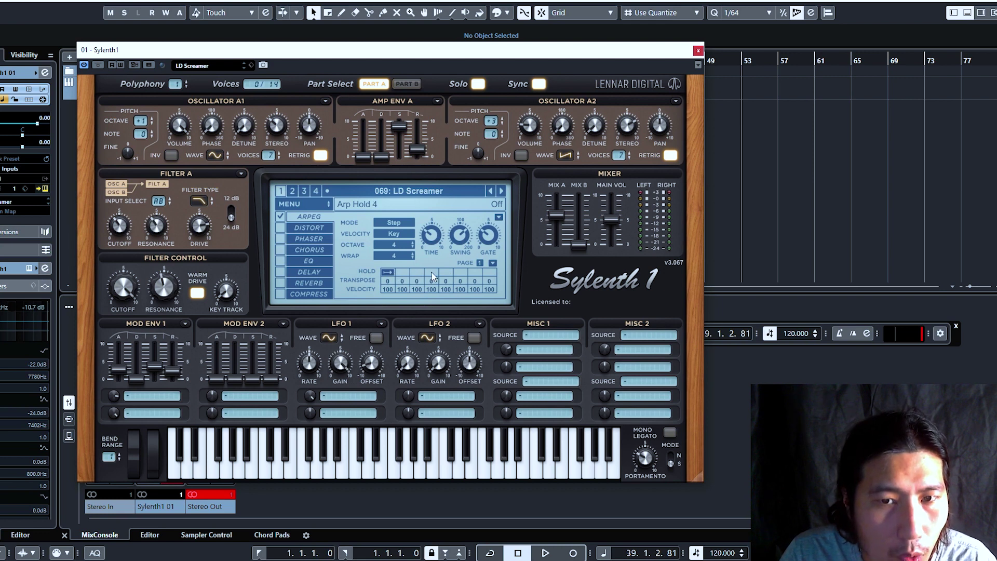
click(480, 263)
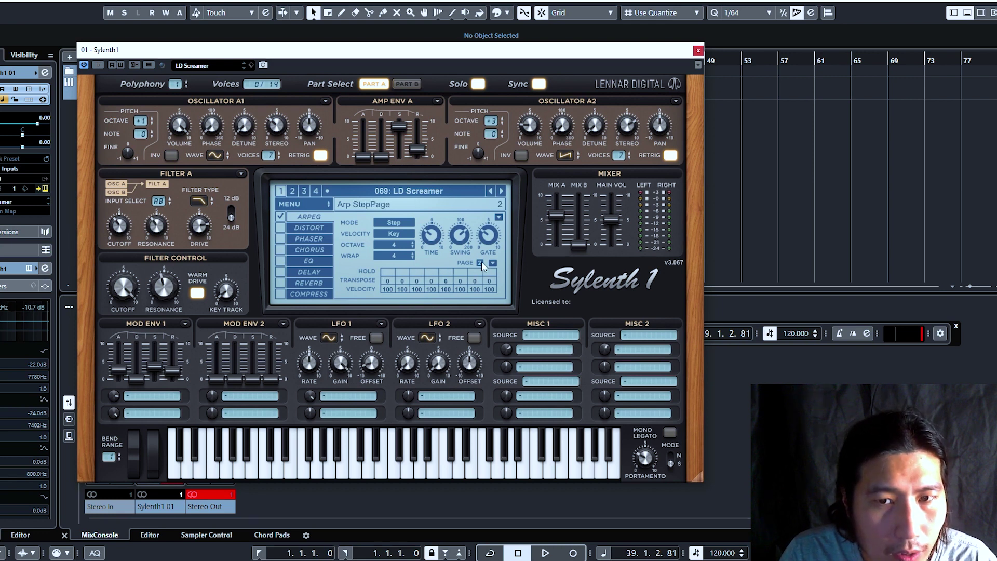
right_click(482, 263)
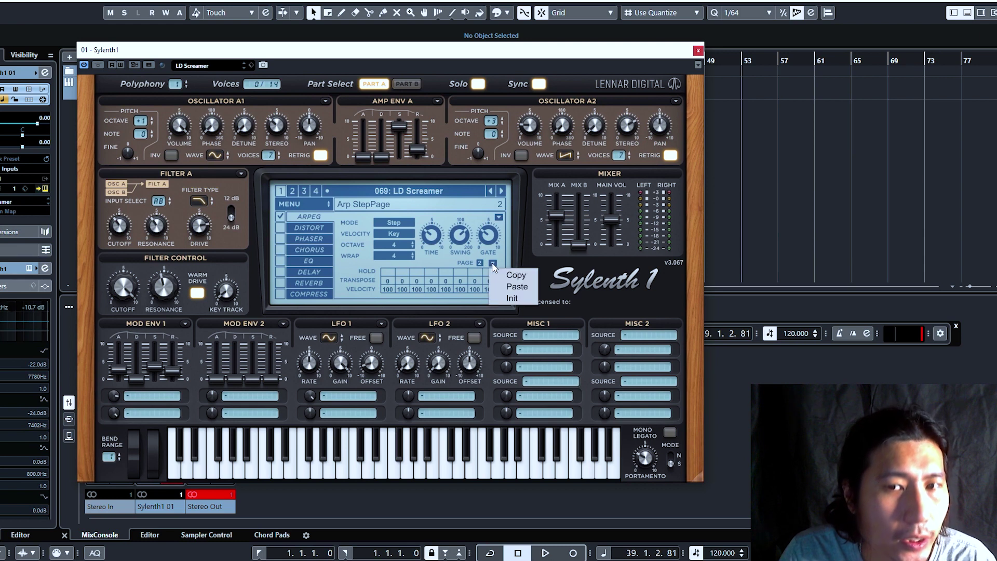
click(478, 264)
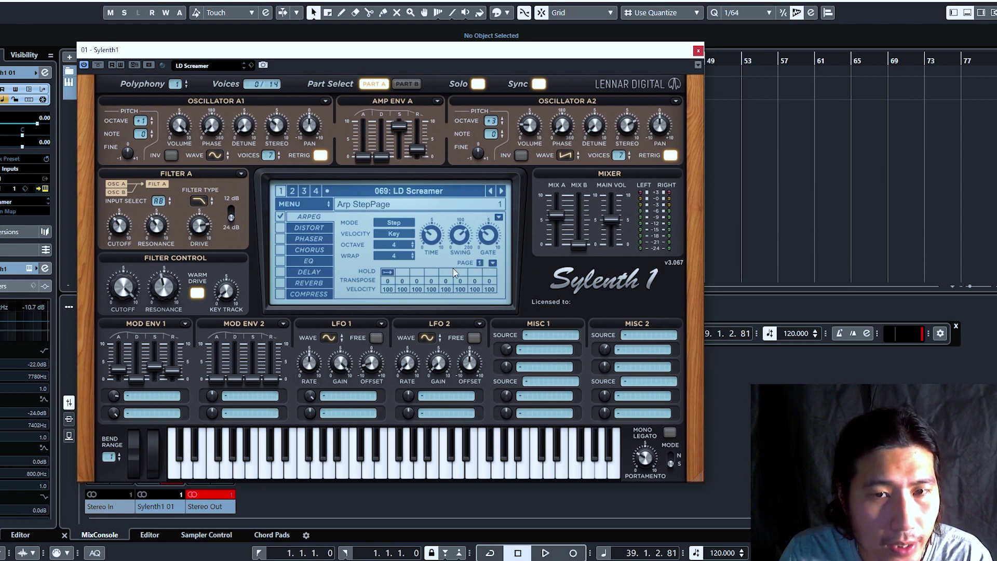
Turn on hold for all eight arpeggiator steps and transpose steps 2 to 8 by +1, +3, -2, +1, +3, -1 and +5.
click(403, 271)
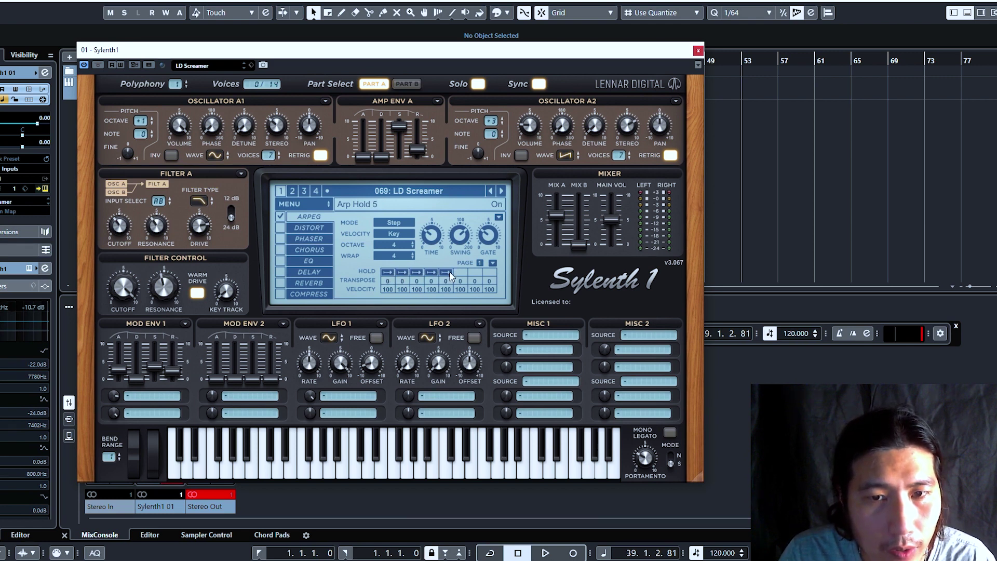
mouse_move(393, 286)
mouse_down()
mouse_move(393, 270)
mouse_move(393, 289)
mouse_up()
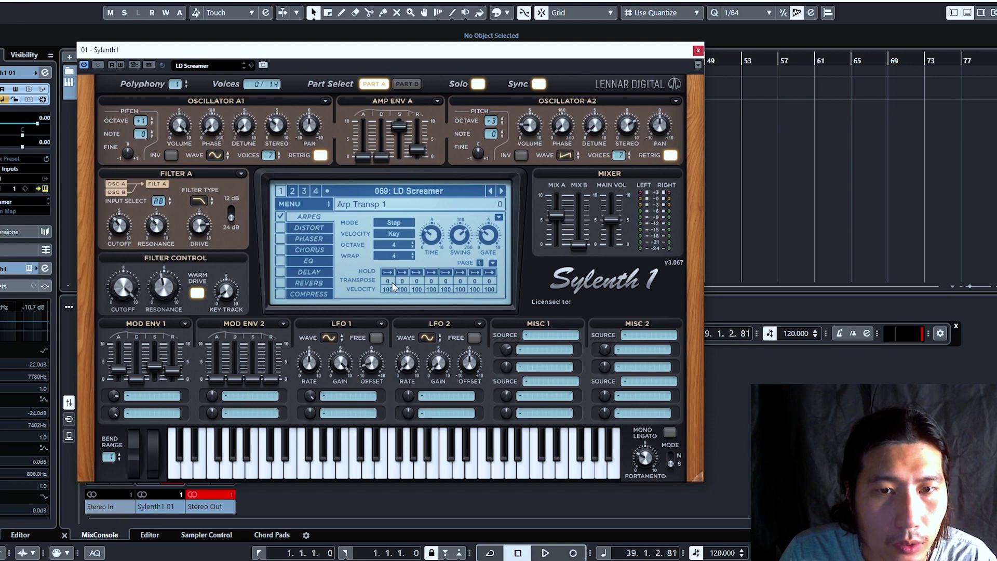
mouse_move(403, 281)
mouse_down()
mouse_move(421, 272)
mouse_move(432, 297)
mouse_move(463, 263)
mouse_move(473, 289)
mouse_move(497, 242)
mouse_up()
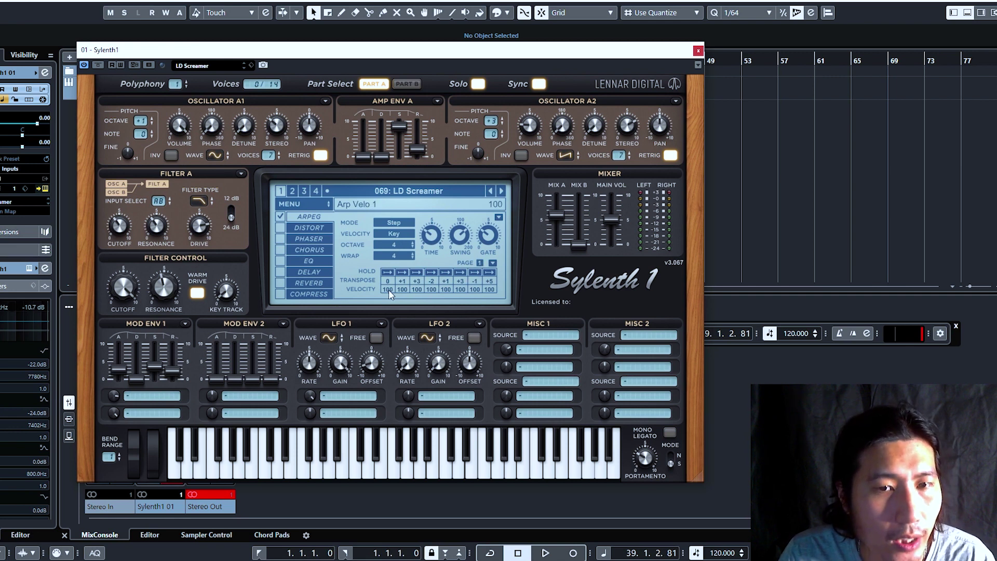
Set the velocities of arpeggiator steps 4, 5 and 6 to 49, 68 and 70, then adjust the swing and set the gate to 22.53%.
mouse_move(446, 288)
mouse_down()
mouse_move(429, 326)
mouse_move(422, 409)
mouse_up()
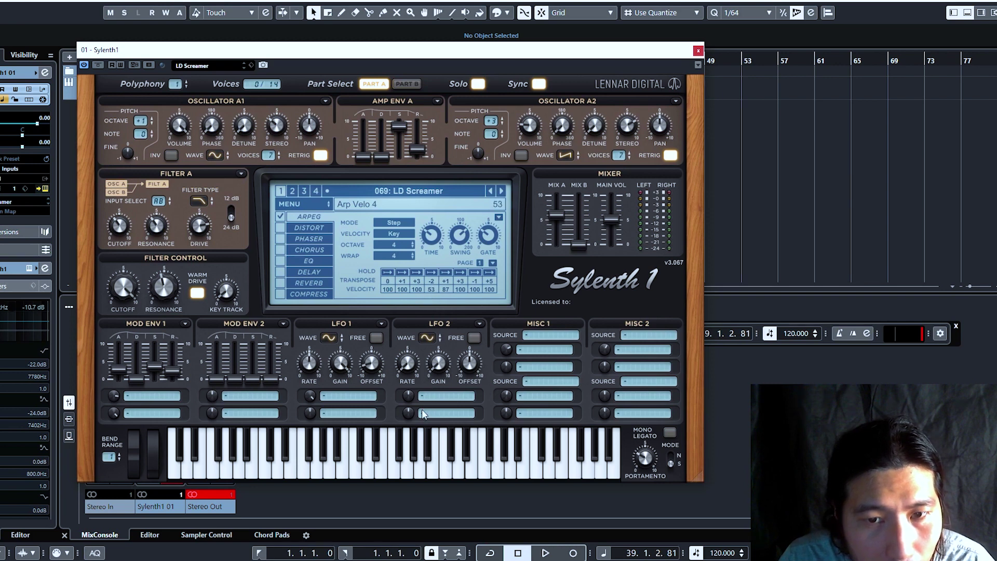
mouse_move(466, 289)
mouse_down()
mouse_move(468, 374)
mouse_move(447, 322)
mouse_move(447, 345)
mouse_up()
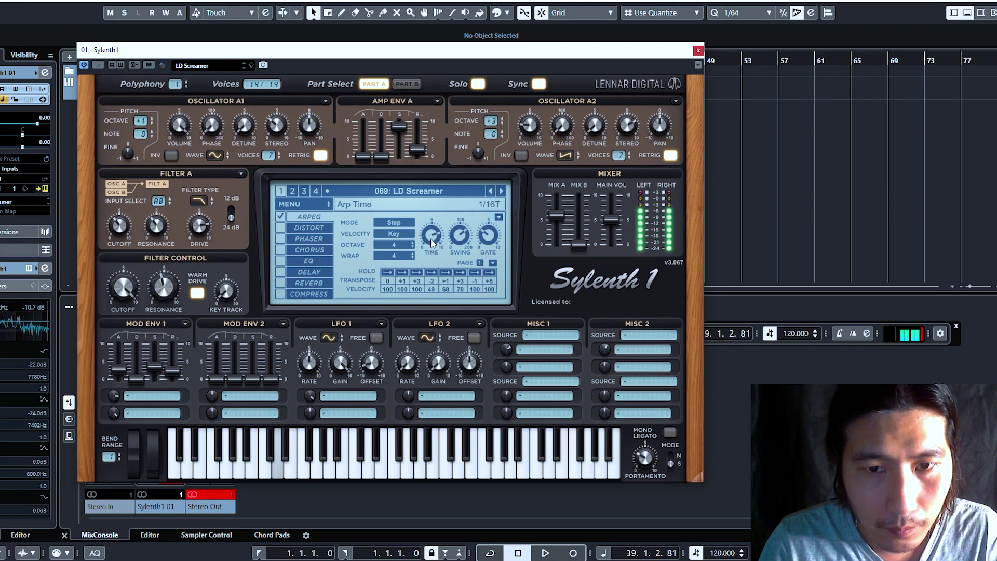
drag(464, 237, 473, 353)
drag(481, 239, 482, 252)
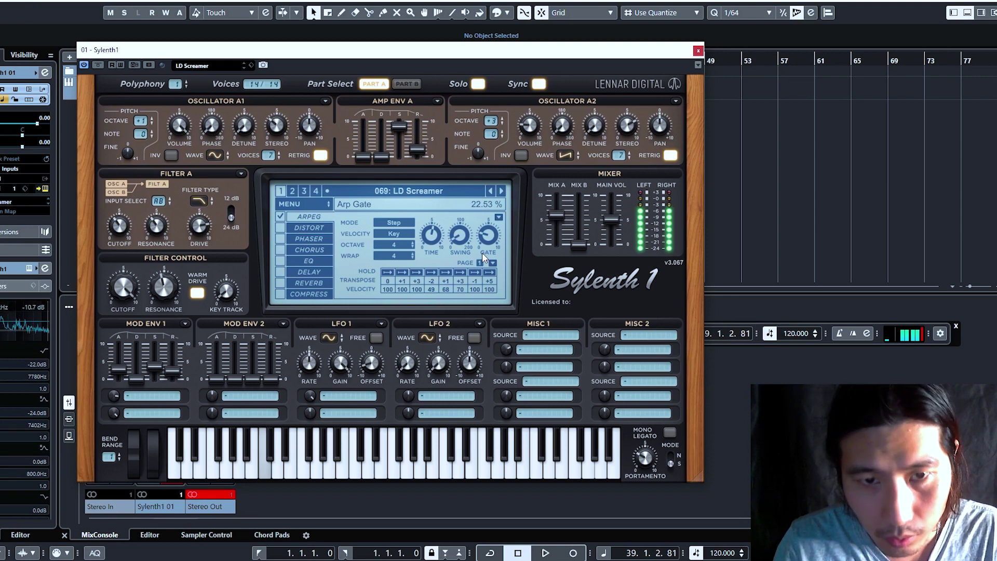
Review the available arpeggiator modes and keep Step selected.
click(389, 222)
click(405, 221)
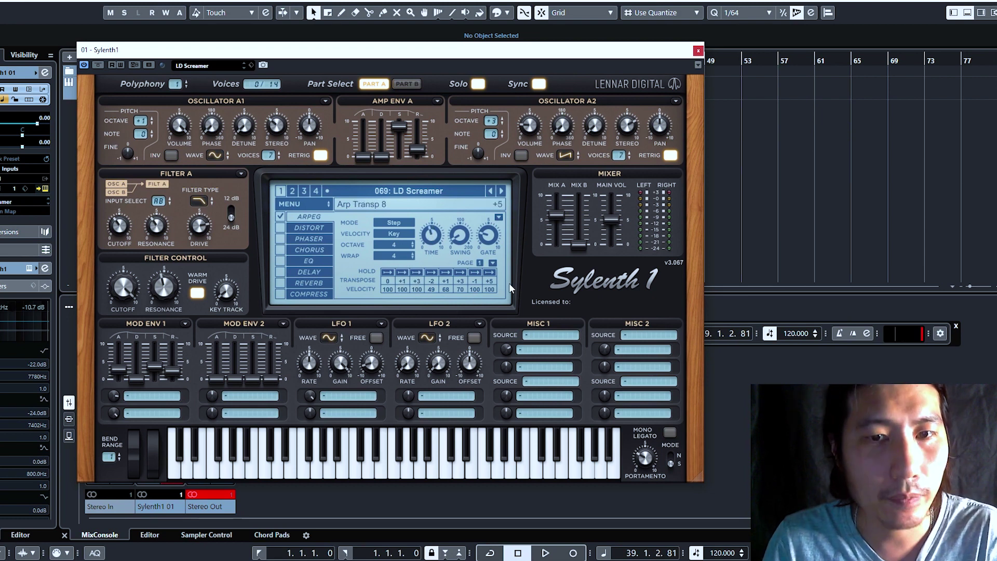
click(395, 223)
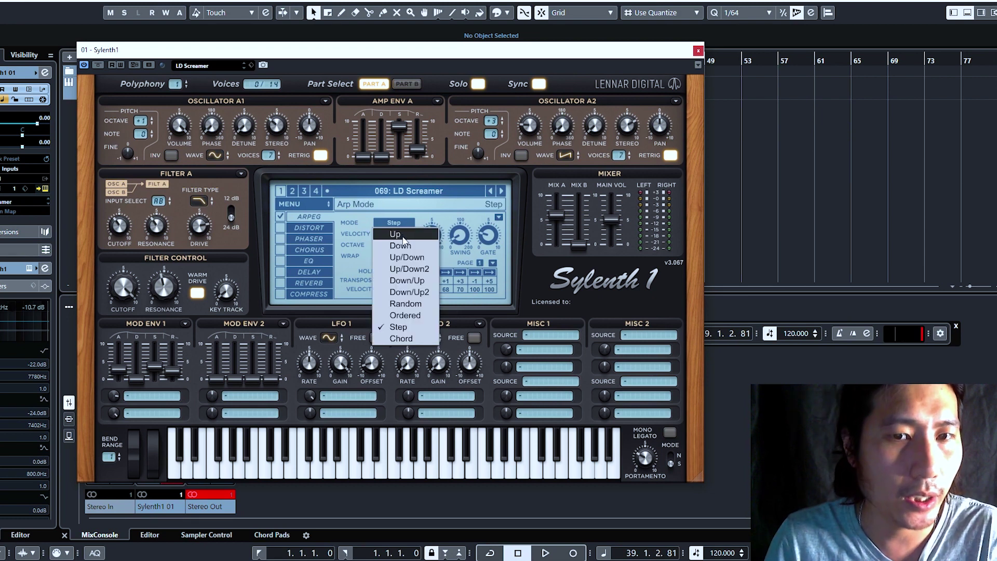
click(416, 211)
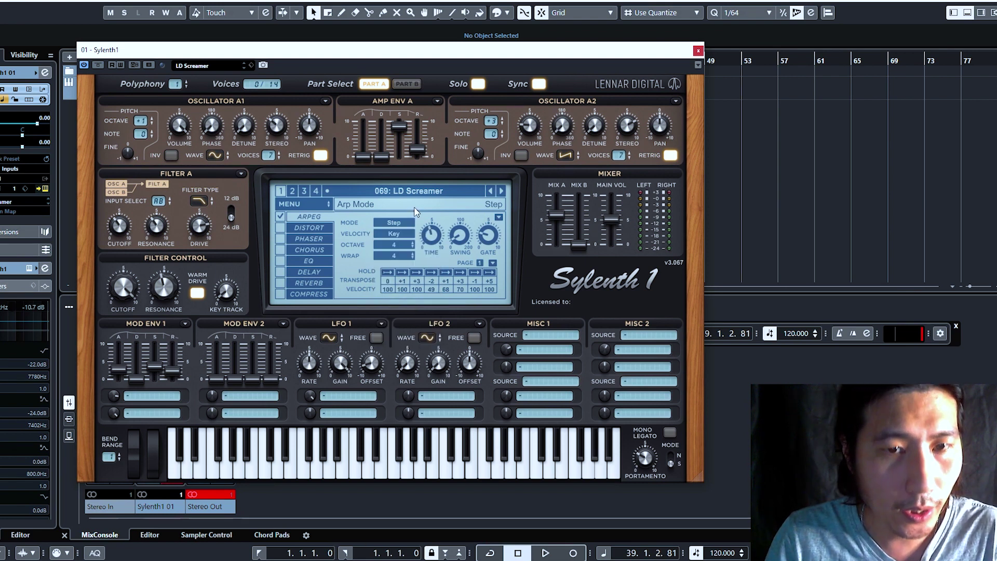
Switch the arpeggiator off, enable the distortion effect and review its types, keeping OverDrive.
click(280, 216)
click(281, 228)
click(300, 231)
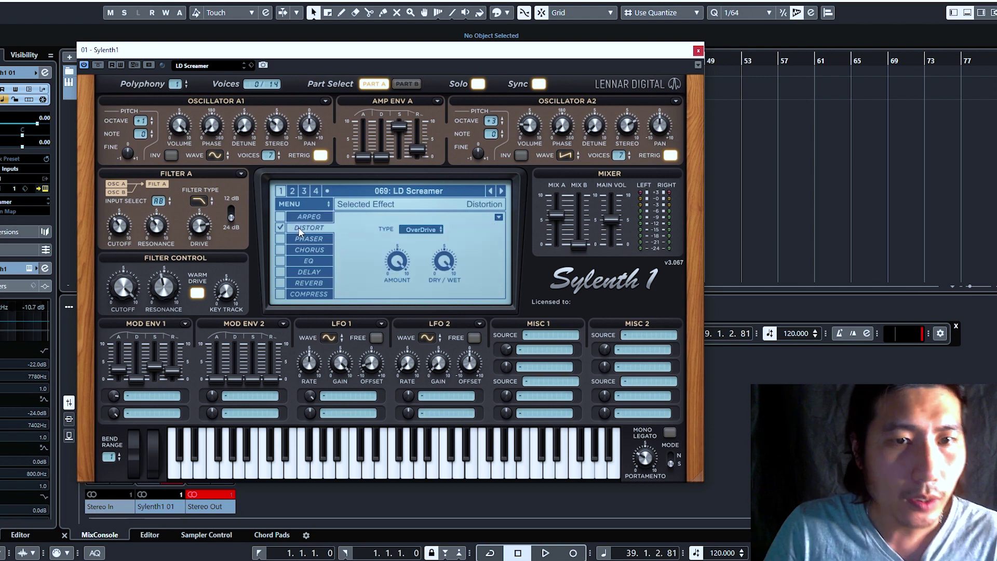
click(421, 229)
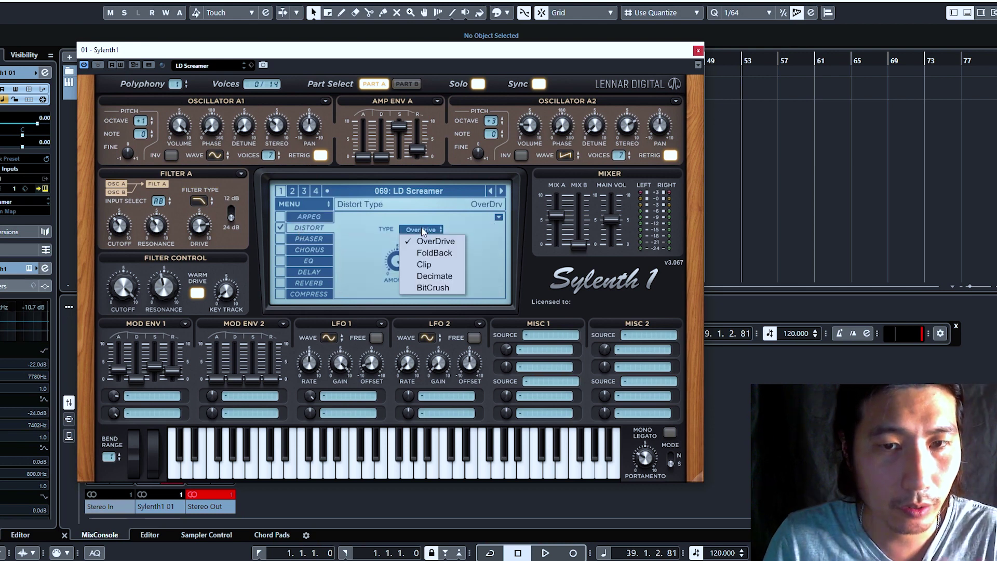
click(420, 241)
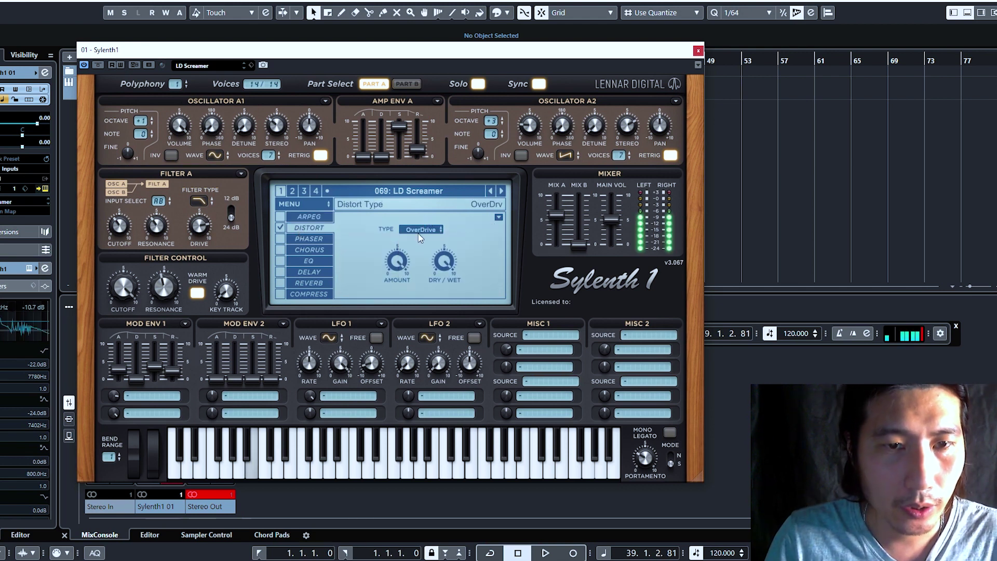
click(420, 229)
click(421, 241)
Replace the distortion with the phaser effect and try its controls, setting the center frequency to 3.188.
click(318, 238)
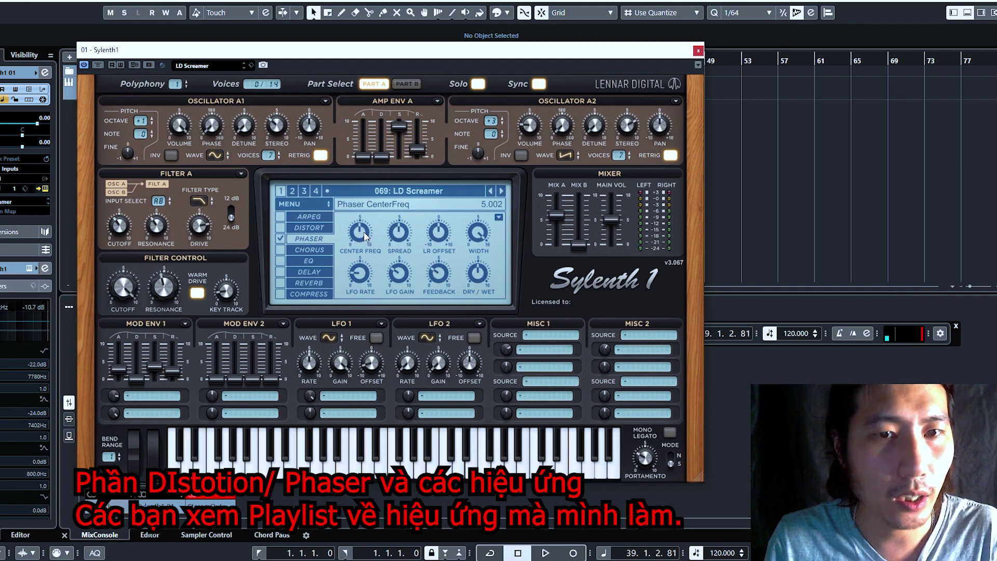
mouse_move(361, 262)
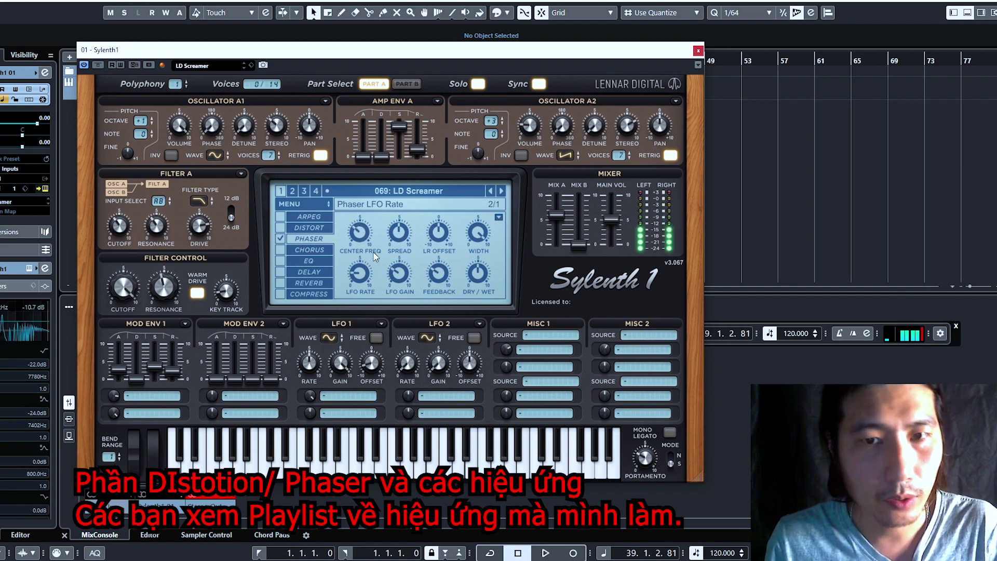
mouse_move(444, 251)
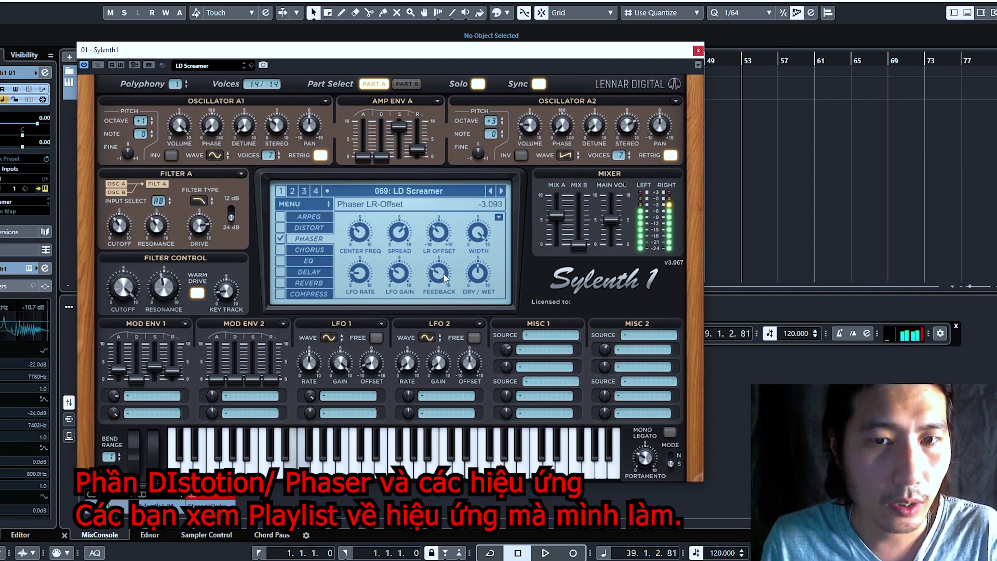
mouse_move(359, 290)
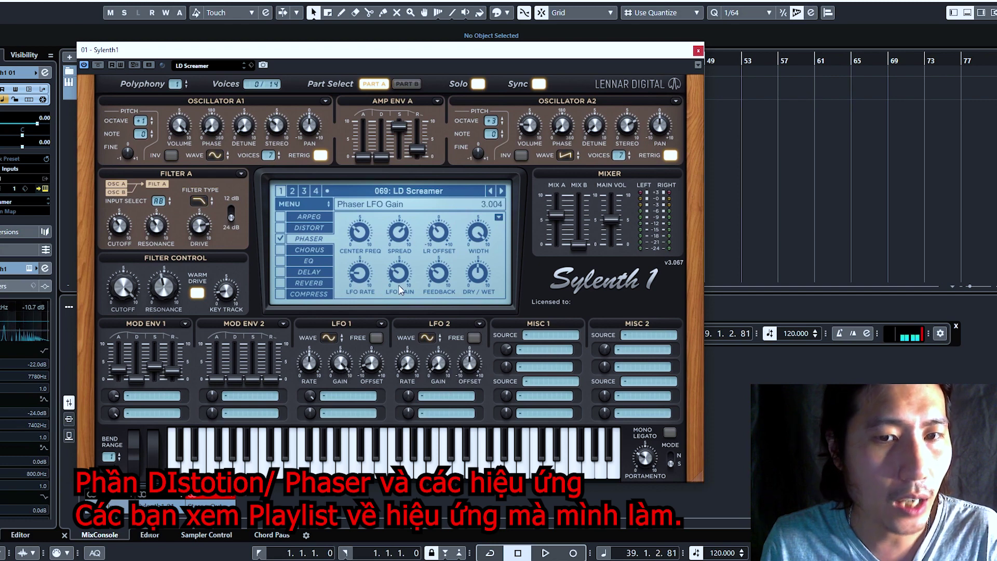
mouse_move(437, 280)
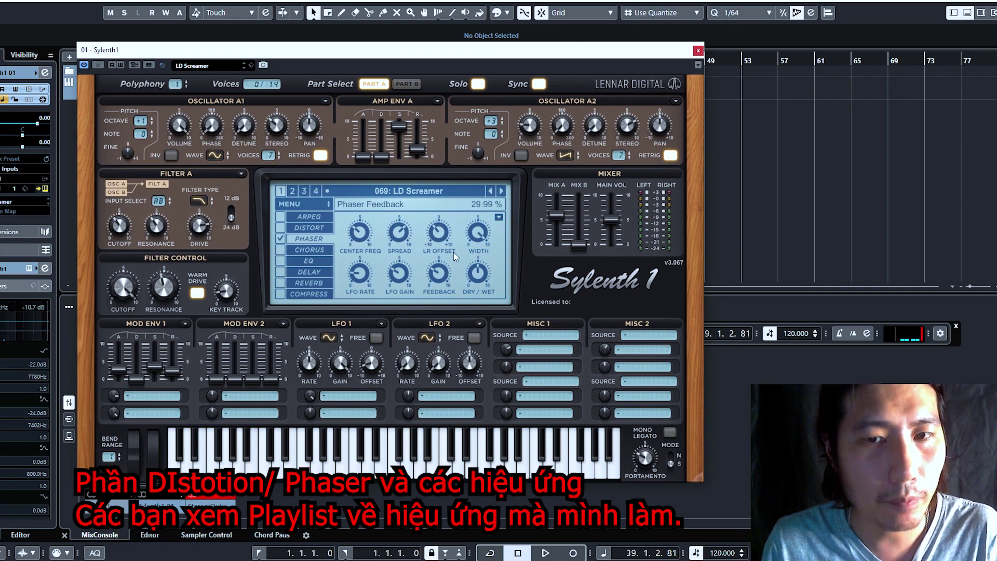
mouse_move(362, 234)
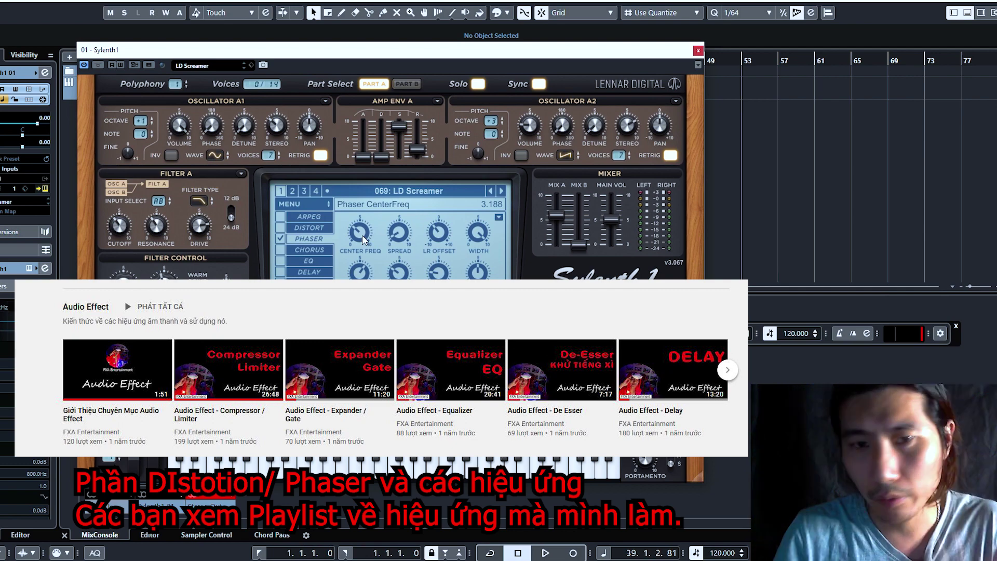
Switch the phaser off, briefly enable the chorus effect, and view the chorus and EQ settings.
click(280, 238)
click(280, 250)
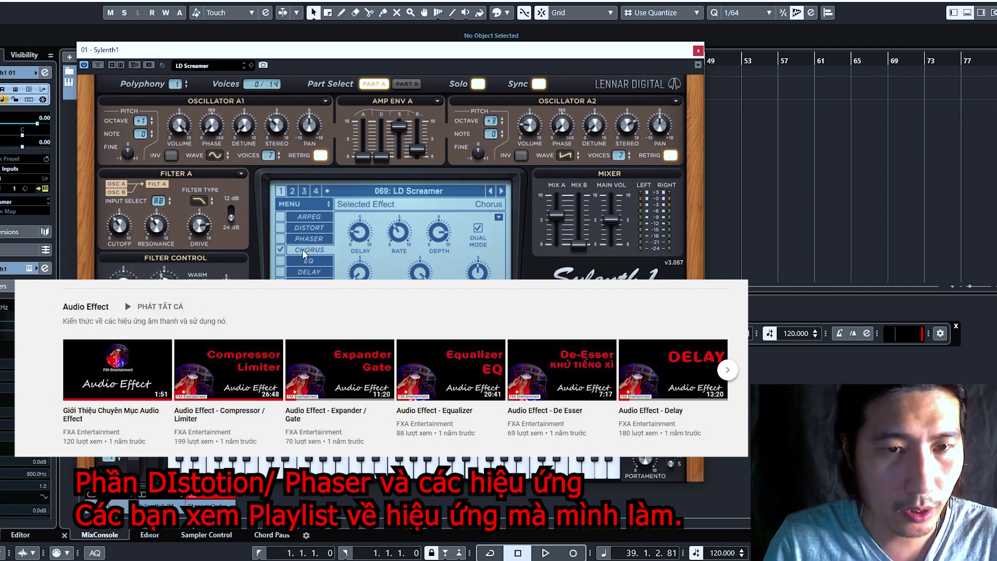
click(311, 262)
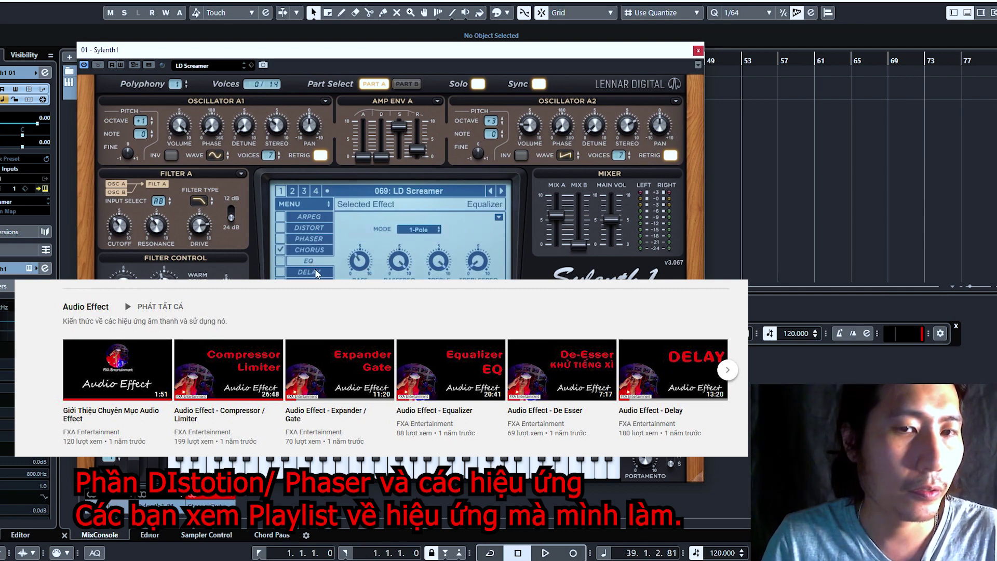
click(309, 250)
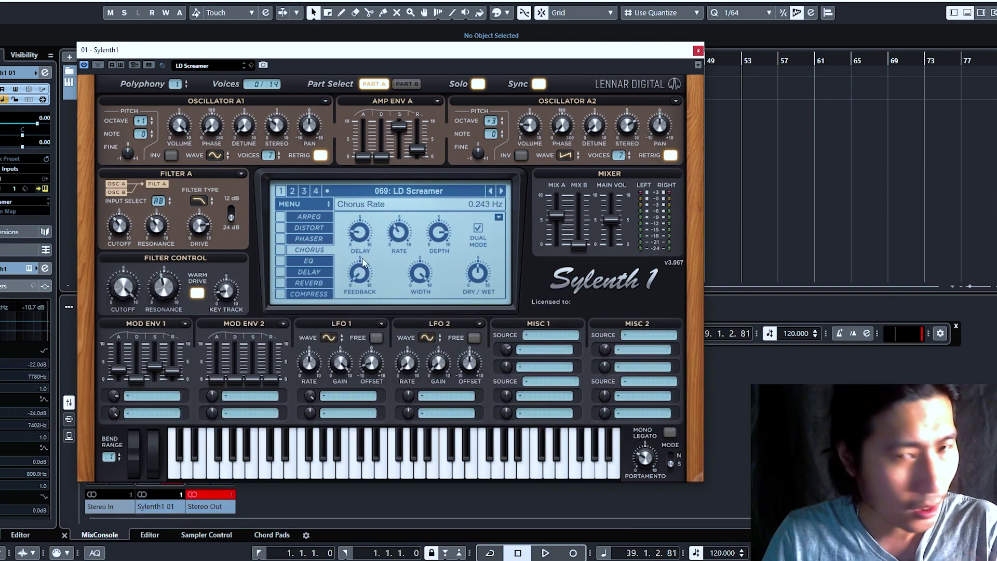
View the settings of the EQ, delay, reverb and compressor effects in turn.
click(322, 259)
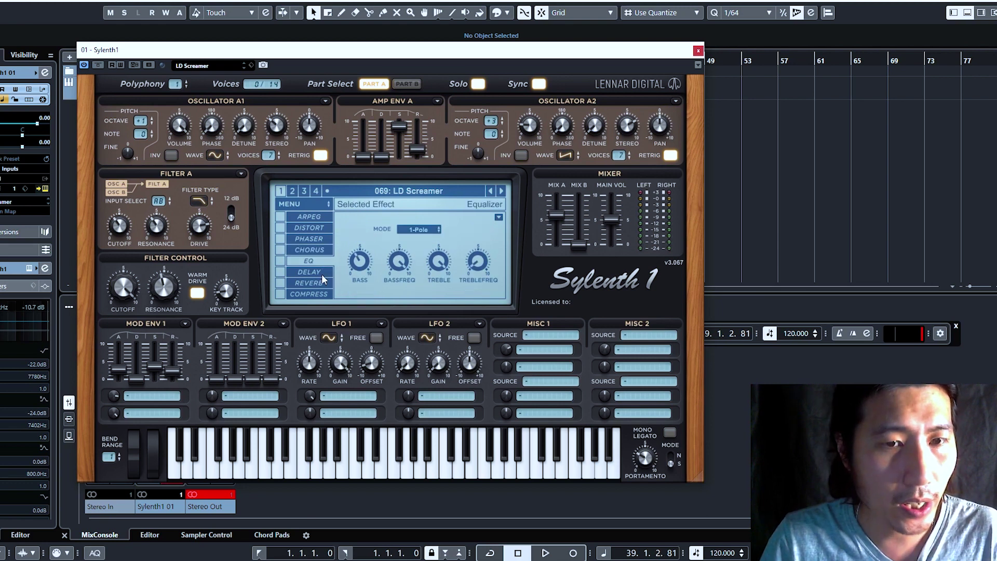
click(322, 275)
click(320, 280)
click(319, 292)
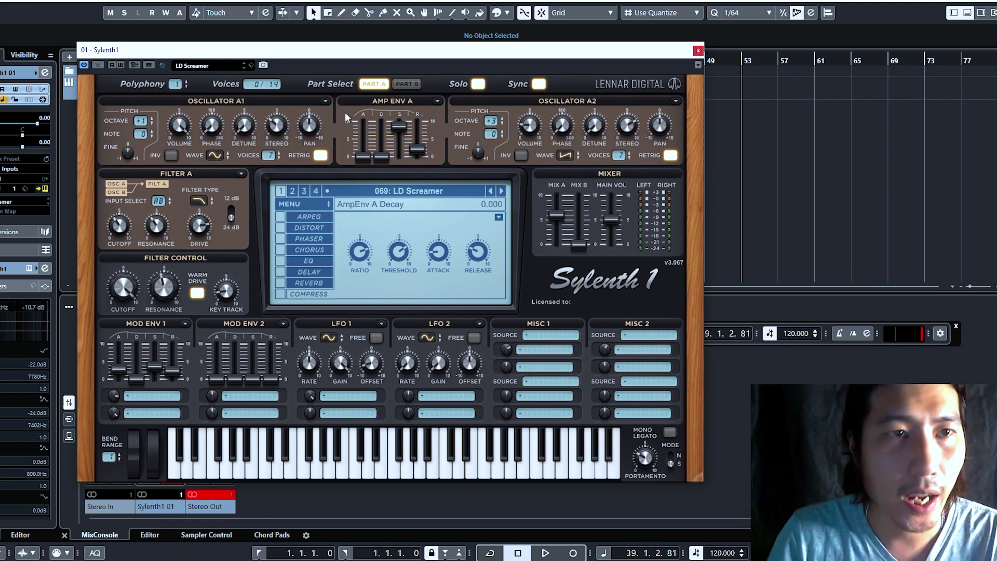
Move the Sylenth1 window aside to uncover the project's track list.
drag(258, 53, 270, 53)
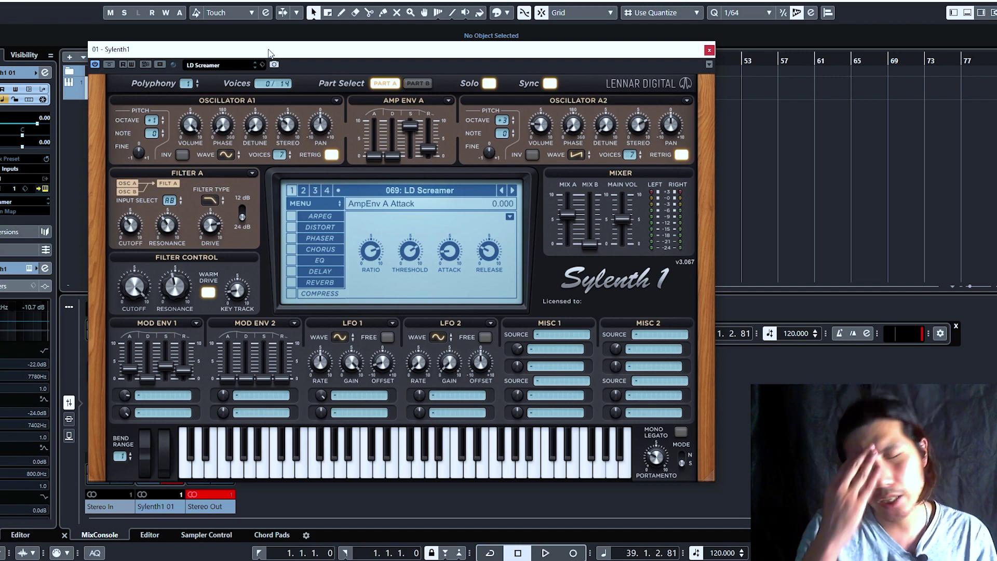
drag(269, 52, 276, 49)
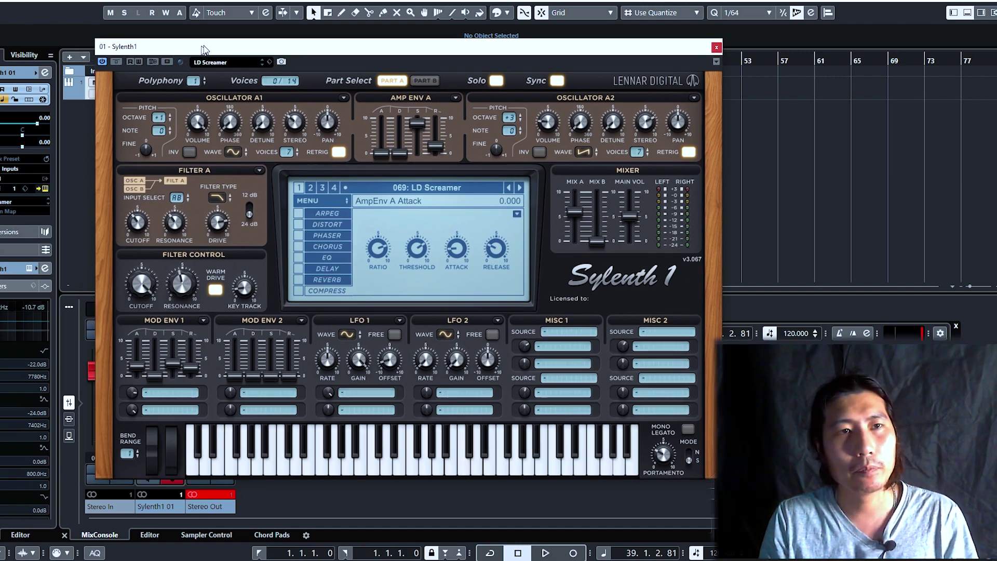
drag(204, 49, 281, 48)
Add one new instrument track using Retrologue with its audio output set to Stereo Out.
right_click(130, 144)
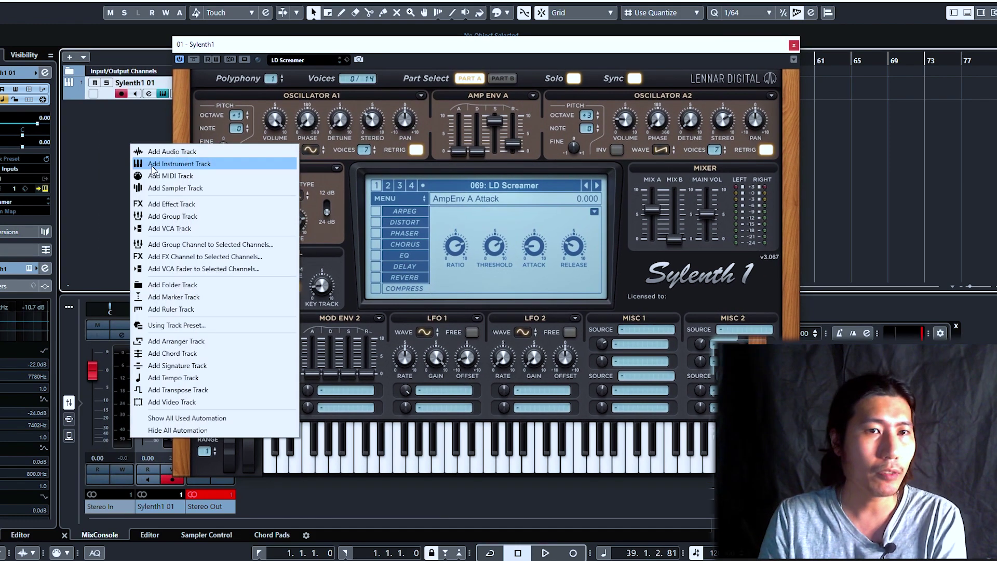
click(153, 164)
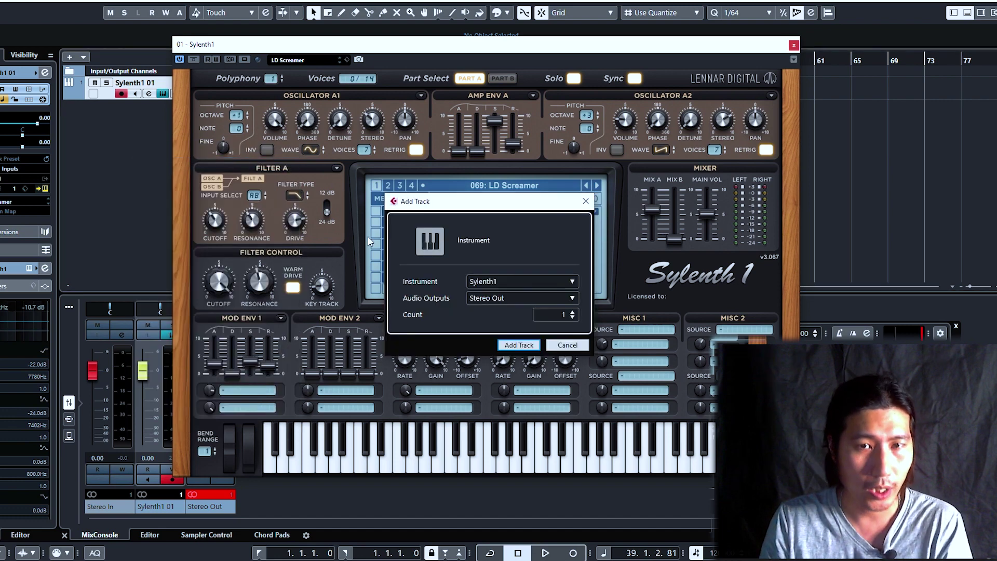
click(480, 284)
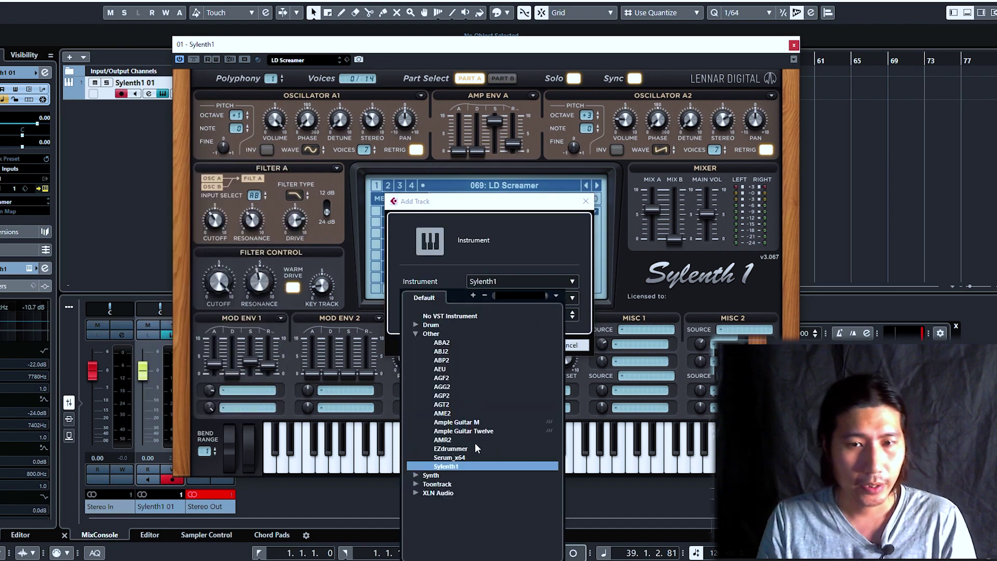
click(423, 475)
scroll(498, 481, down, 5)
scroll(497, 479, down, 2)
click(459, 470)
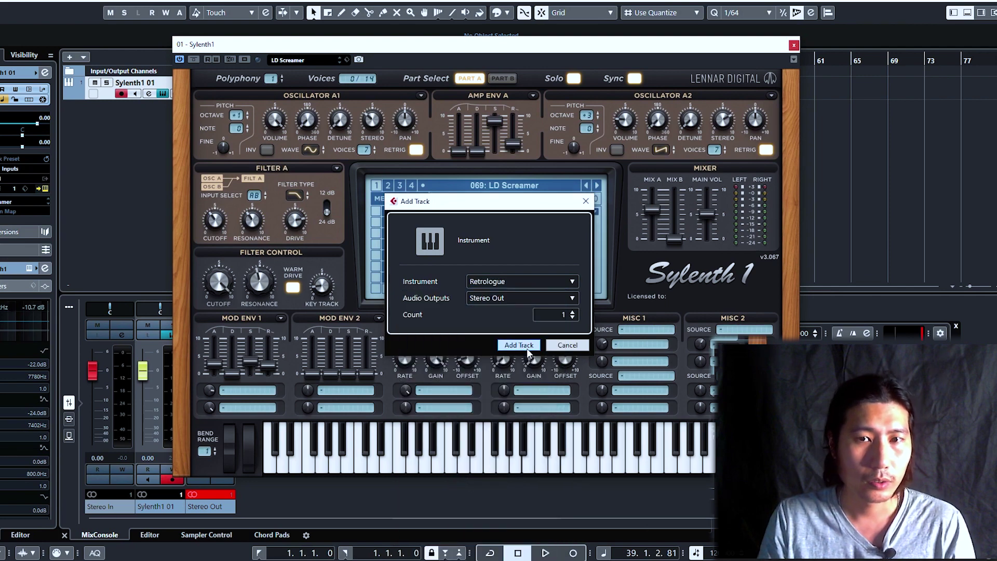
click(527, 348)
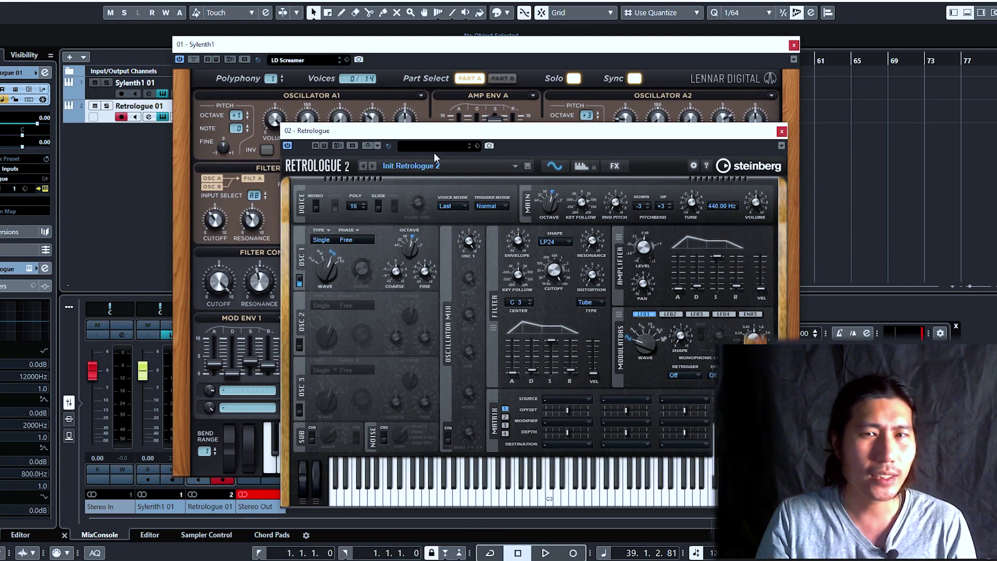
Move the Retrologue window beside Sylenth1 and bring the Sylenth1 window to the front.
drag(443, 134, 252, 97)
click(423, 41)
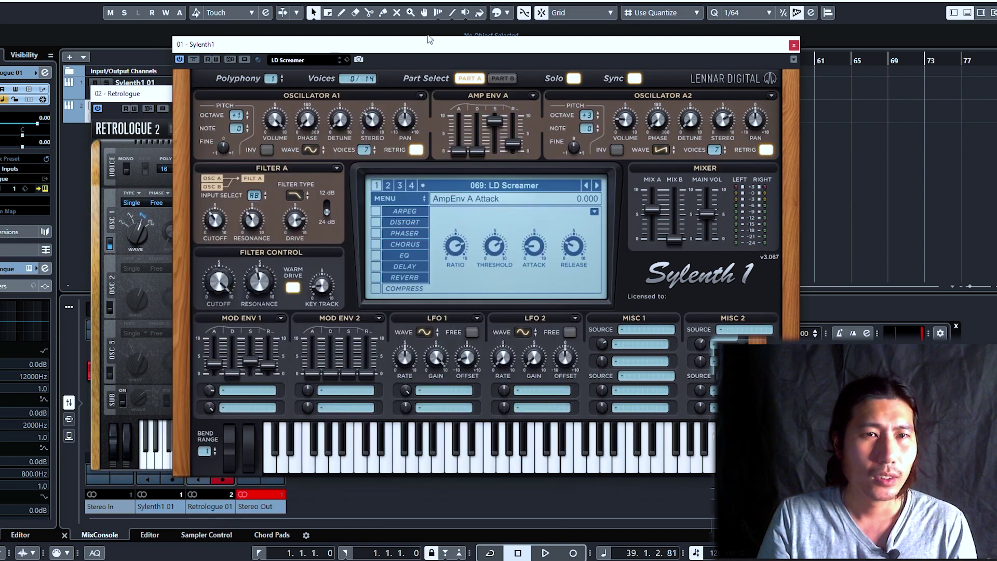
Separate the Sylenth1 and Retrologue windows, placing them next to each other with Sylenth1 in front.
drag(423, 40, 622, 29)
drag(244, 102, 185, 53)
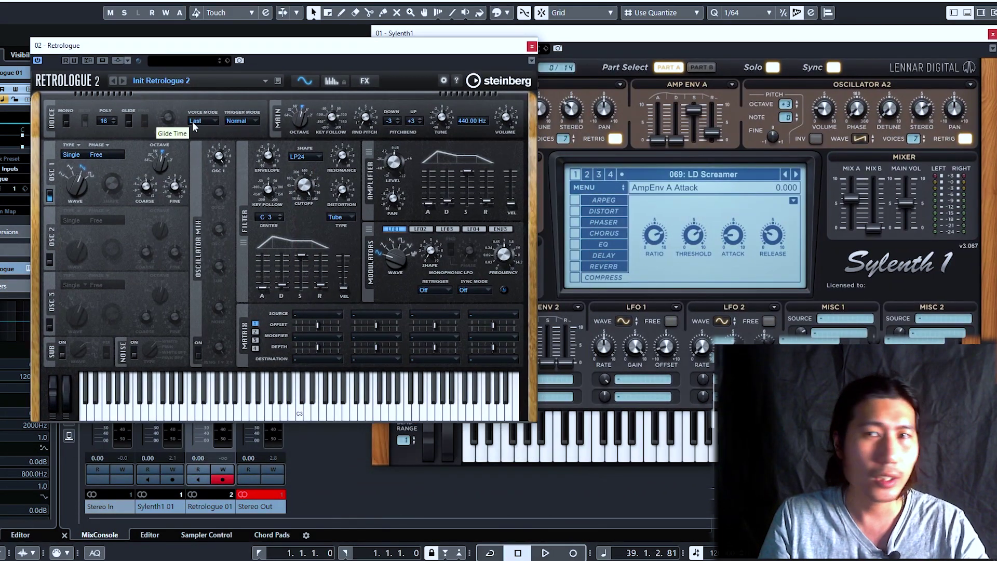
drag(565, 36, 479, 51)
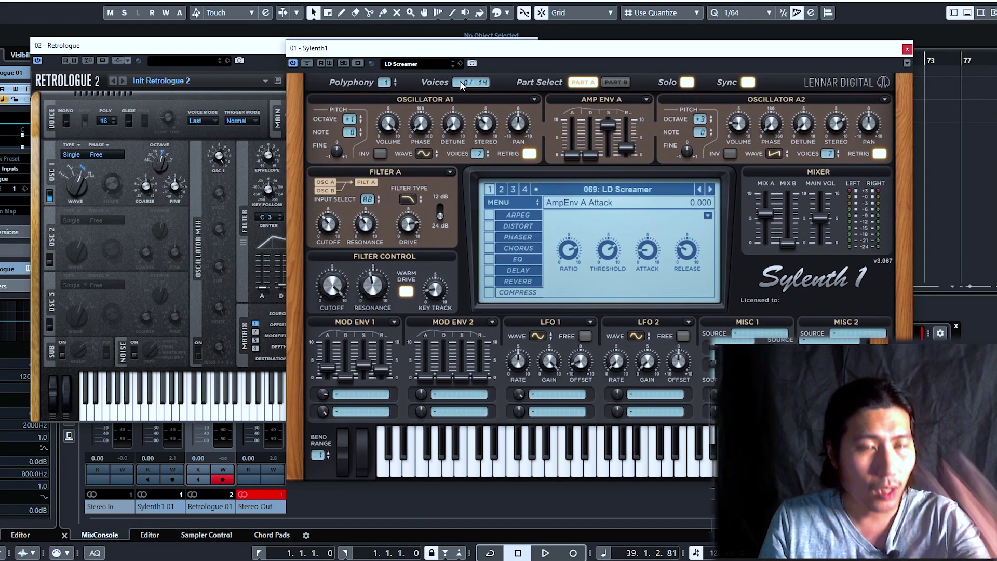
Bring the Retrologue window to the front and view its voice mode options without changing the mode.
click(113, 134)
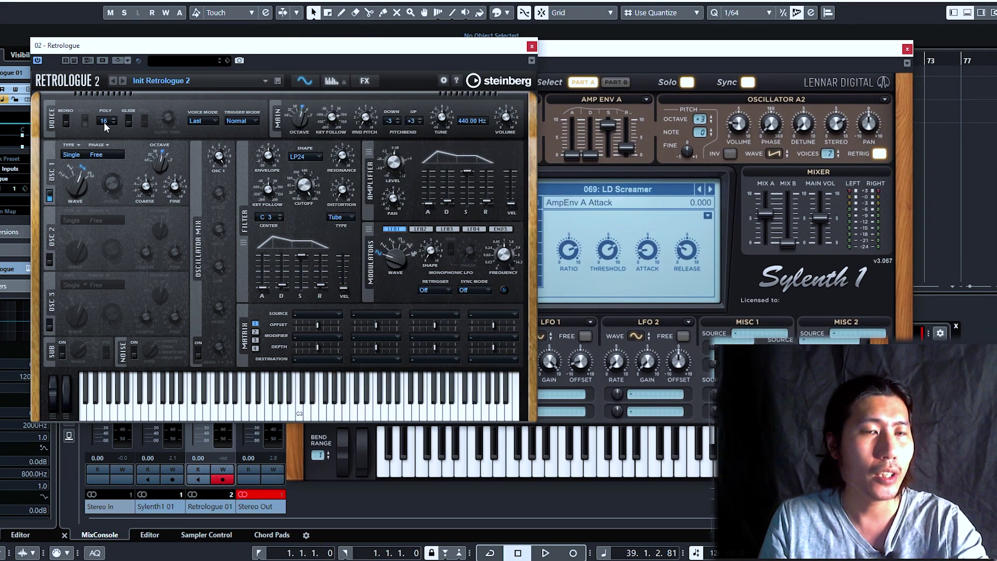
click(208, 120)
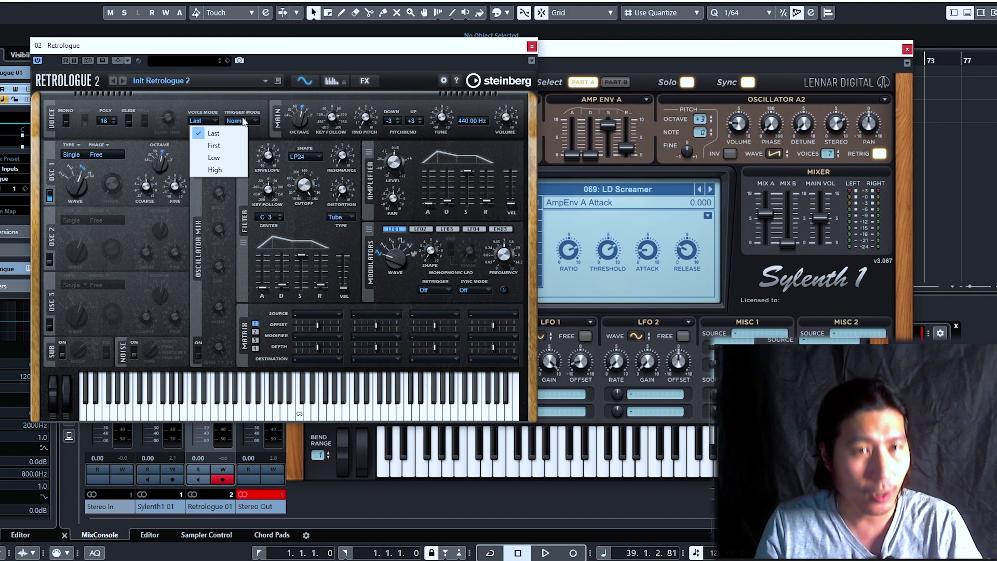
click(258, 103)
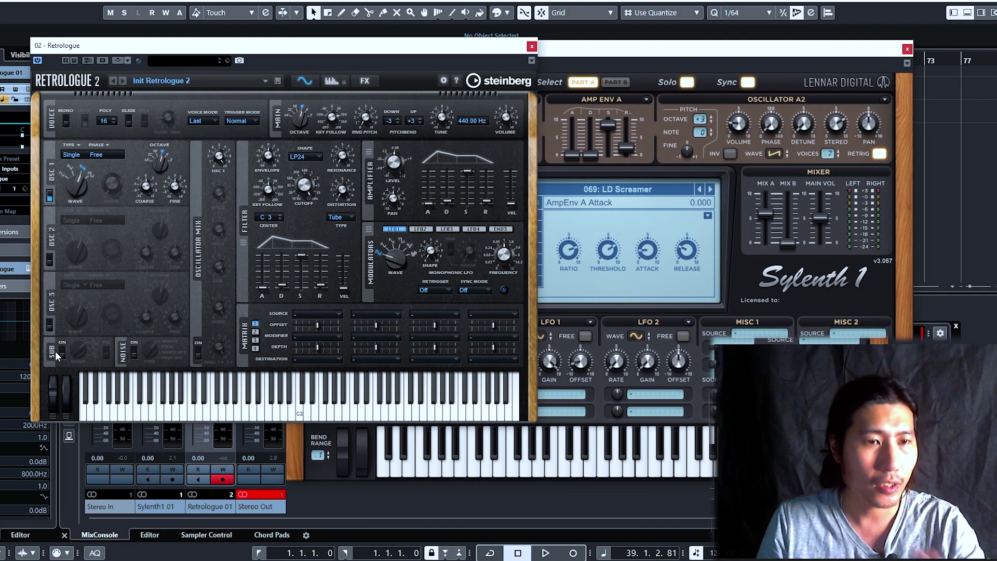
Reposition the Sylenth1 window slightly, then move the Retrologue window farther aside and leave it in front.
click(567, 56)
mouse_move(568, 56)
mouse_down()
mouse_move(510, 53)
mouse_move(553, 50)
mouse_up()
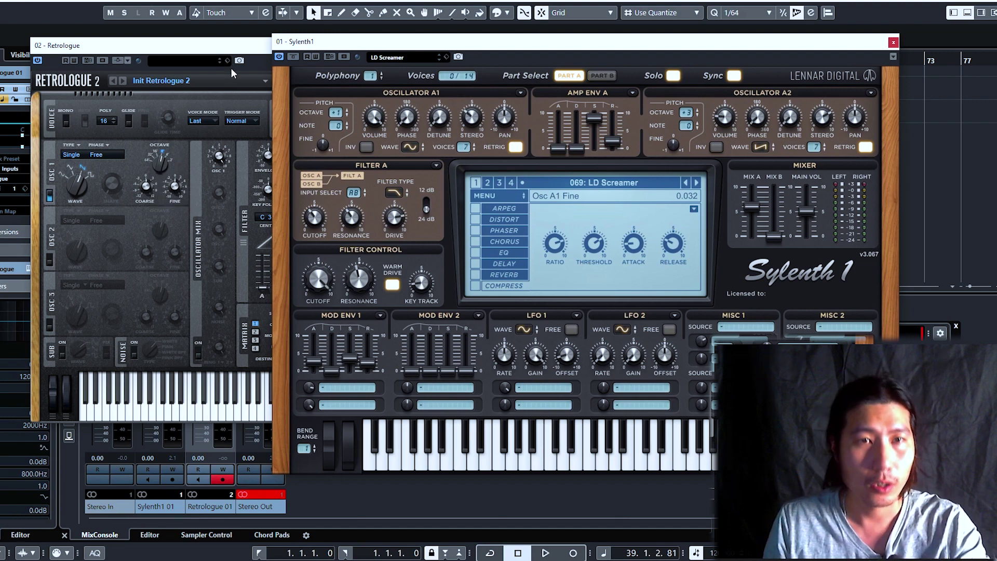
drag(234, 52, 173, 53)
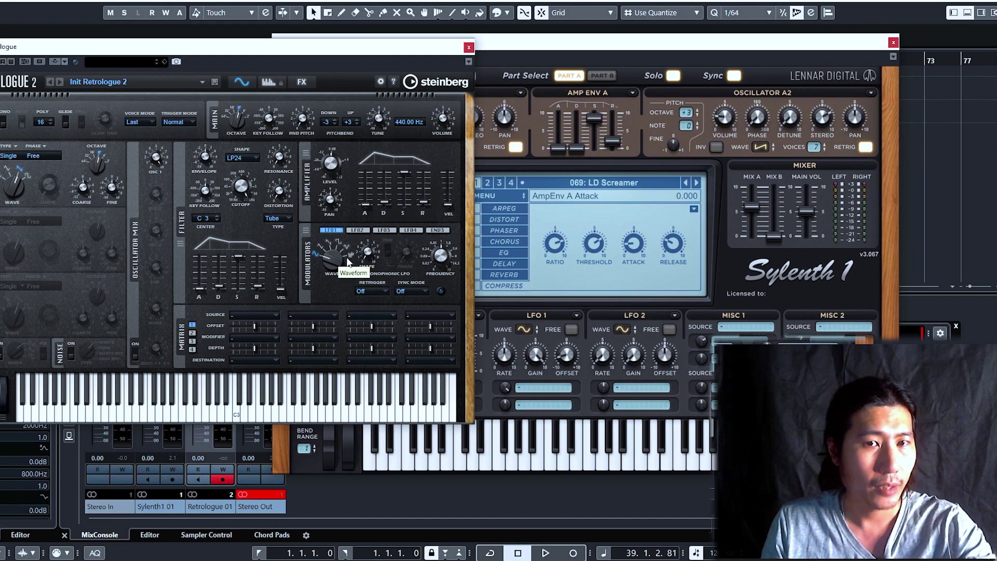
View Retrologue's LFO 3 and LFO 4 settings and the list of sources for the modulation matrix.
click(388, 230)
click(415, 229)
click(257, 316)
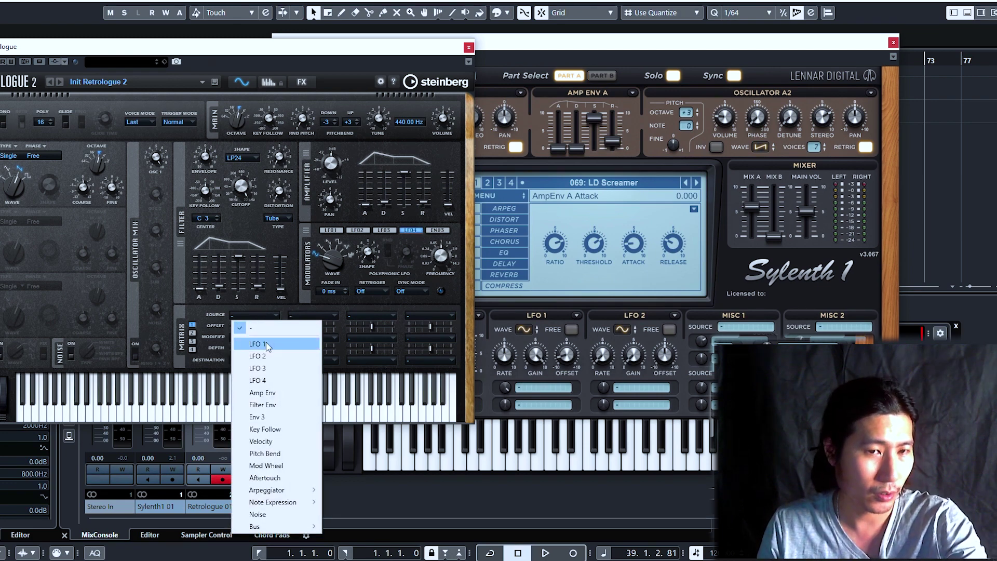
click(216, 330)
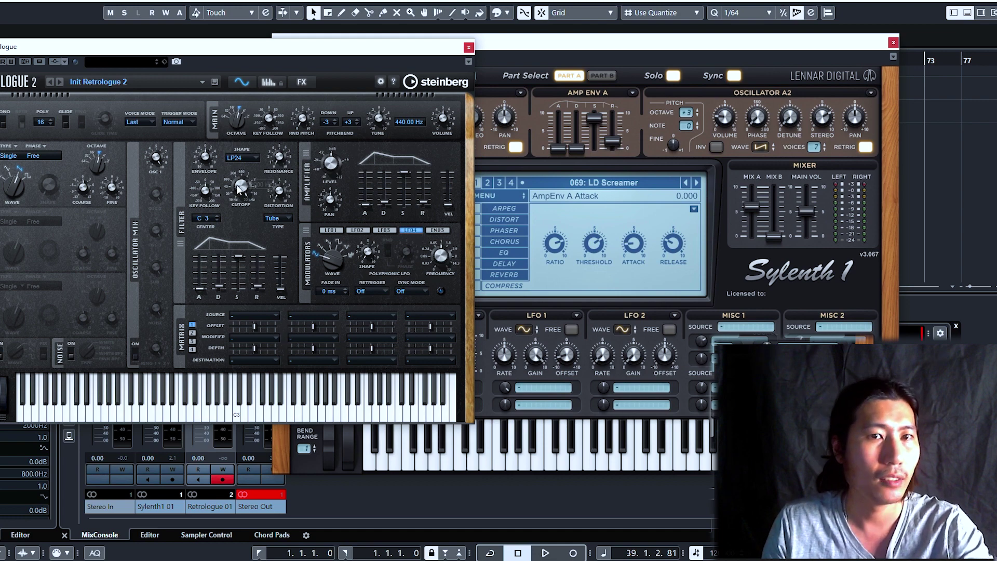
Return to the Sylenth1 window and view the copy, paste, init and lock options of LFO 1.
click(563, 353)
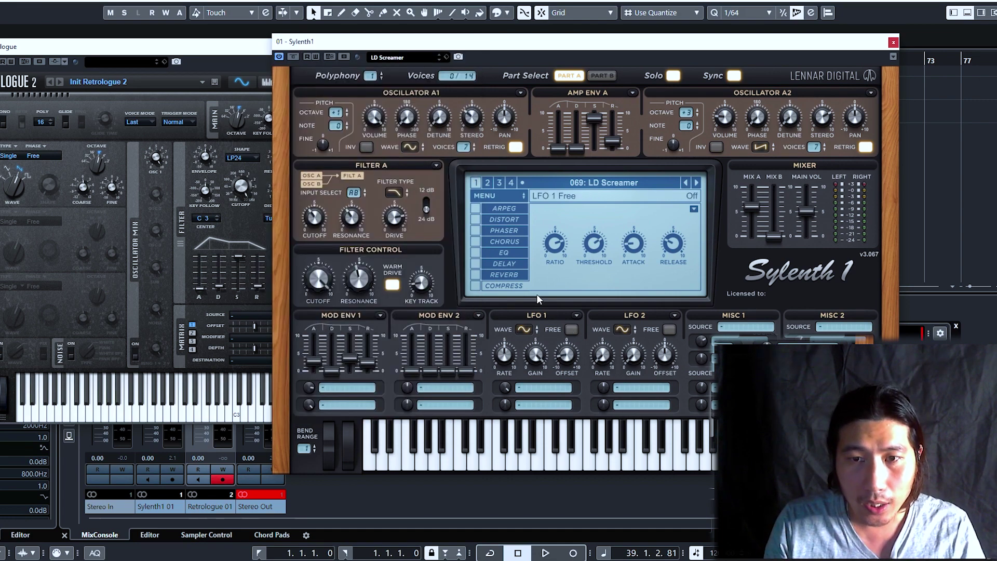
click(577, 315)
mouse_move(611, 330)
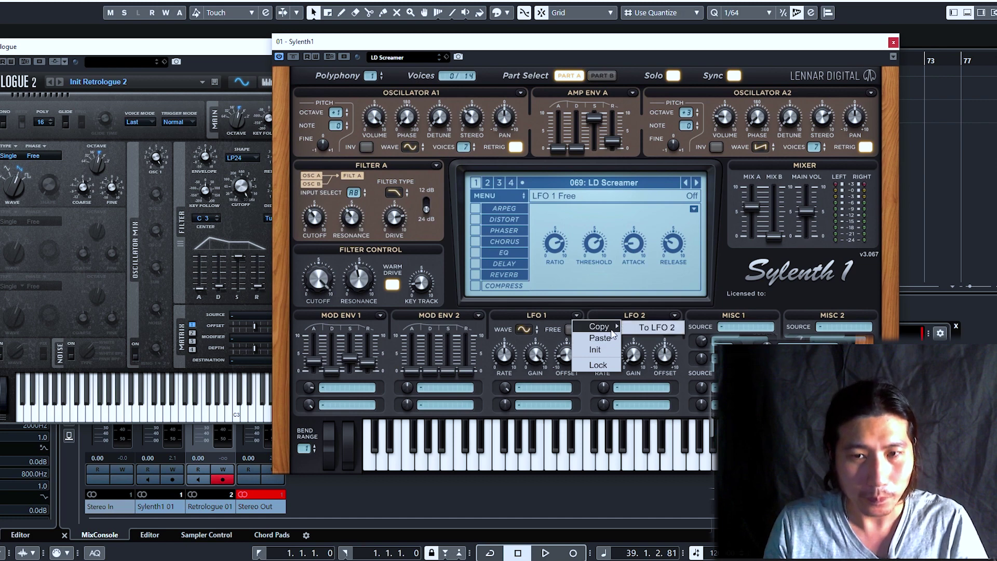
click(599, 338)
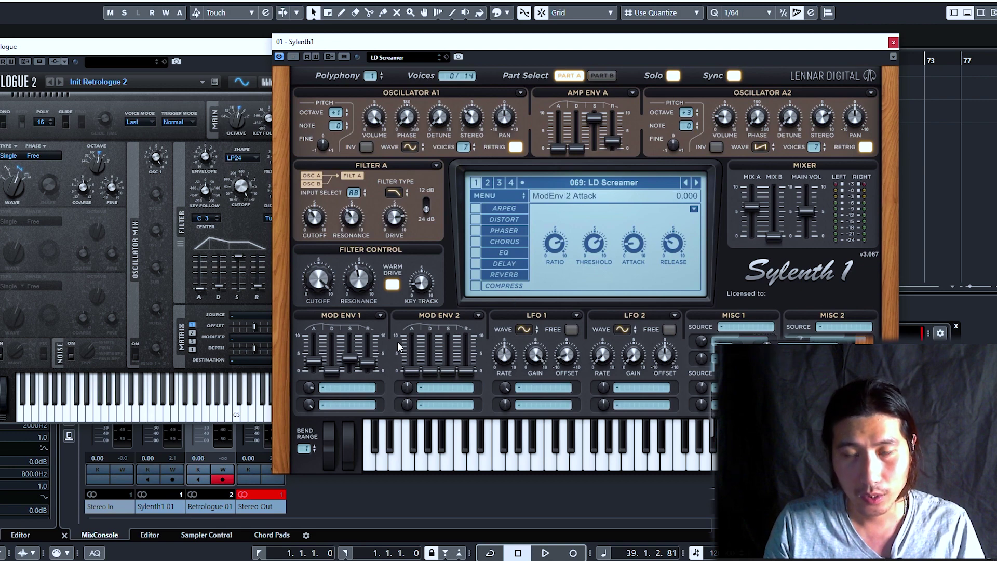
Move Sylenth1 closer to Retrologue and compare their filter and modulation sections, bringing each window forward in turn.
drag(401, 44, 335, 40)
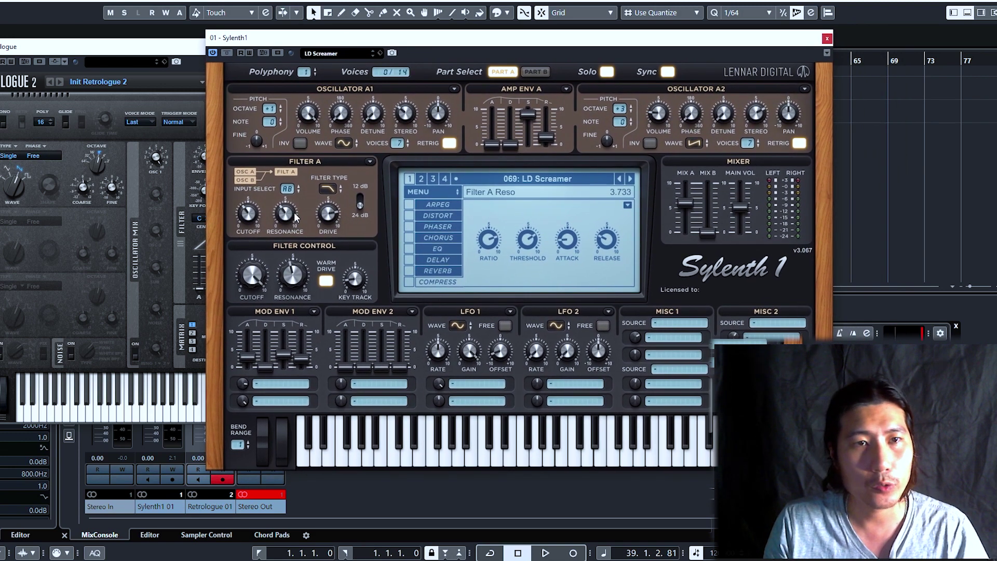
click(198, 232)
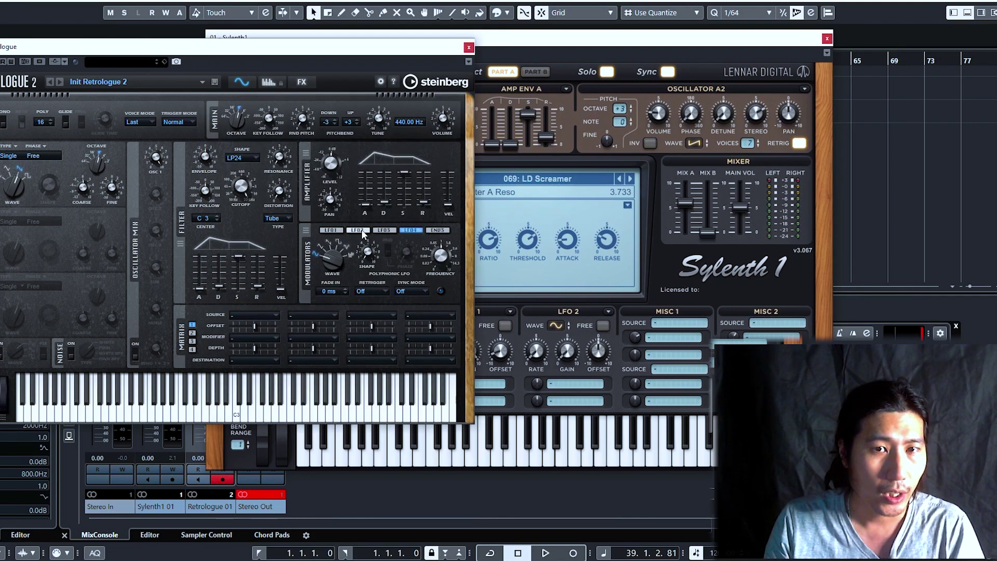
mouse_move(329, 165)
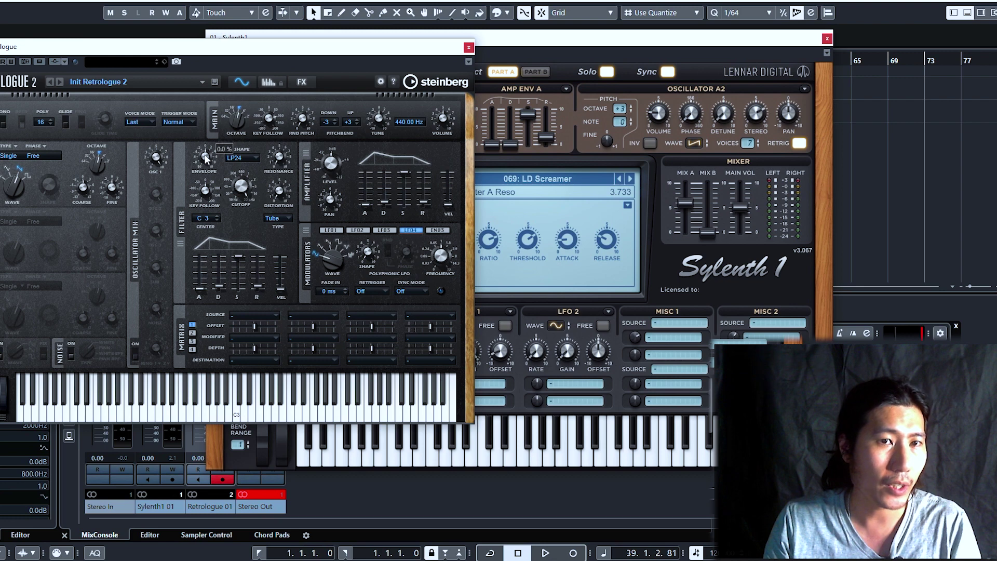
right_click(235, 120)
click(219, 127)
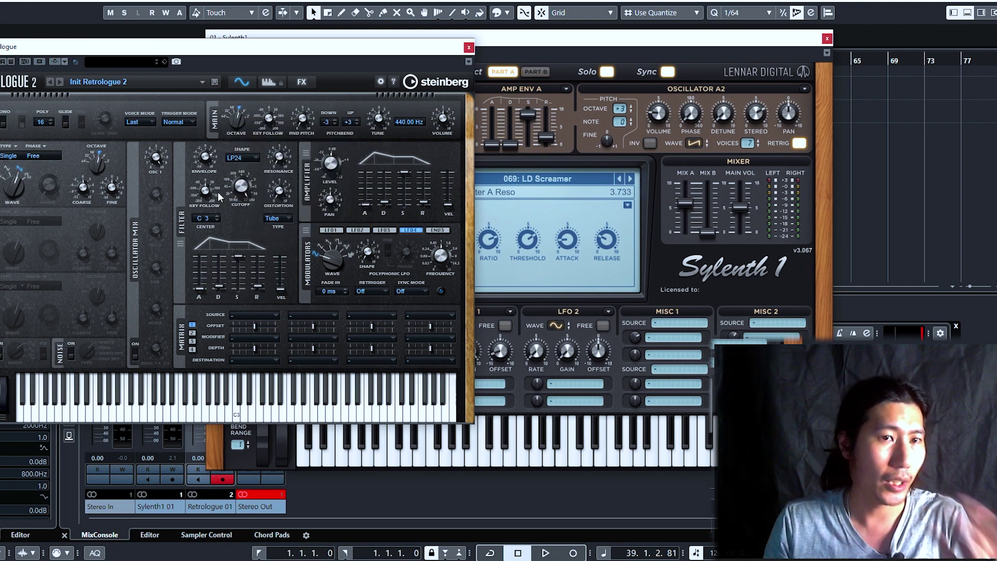
click(591, 325)
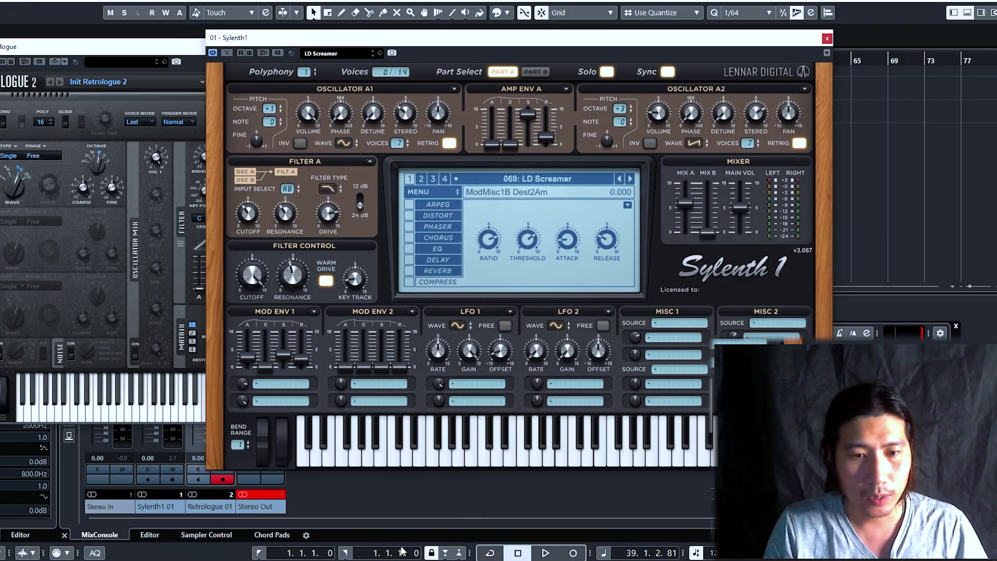
Switch to the Sylenth1 manual in the browser and examine the signal flow diagram and master effects order.
scroll(418, 331, down, 1)
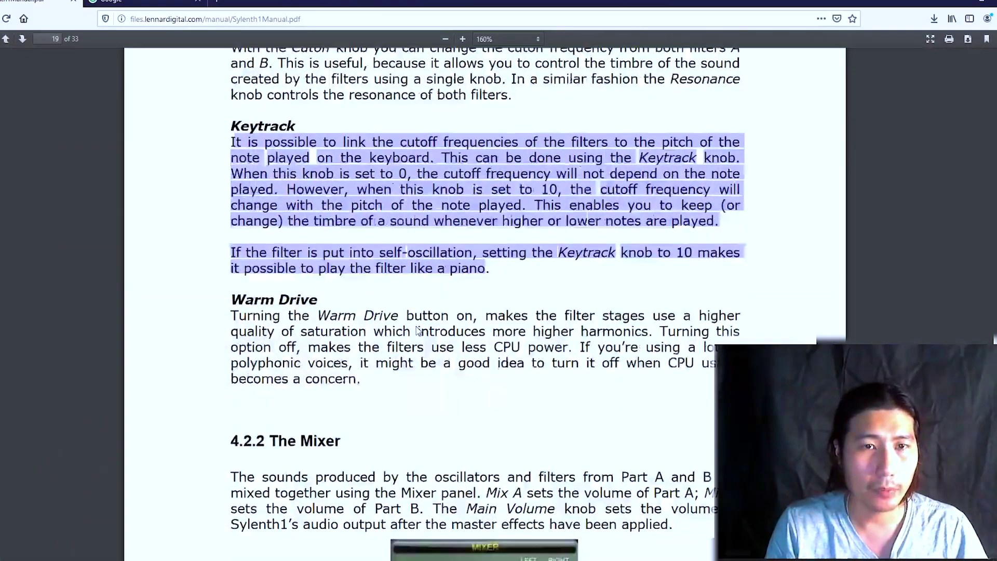
scroll(418, 331, up, 20)
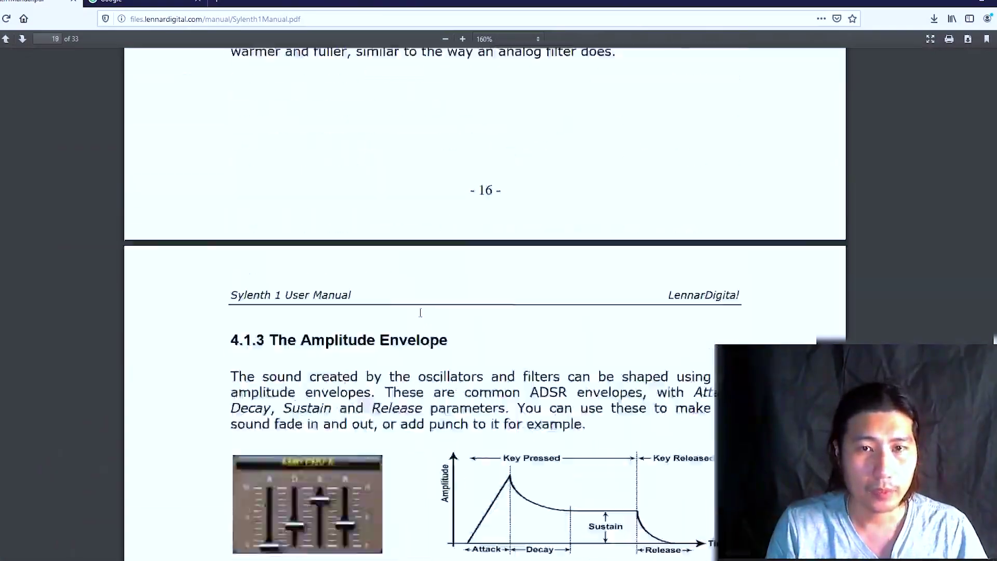
scroll(421, 302, up, 20)
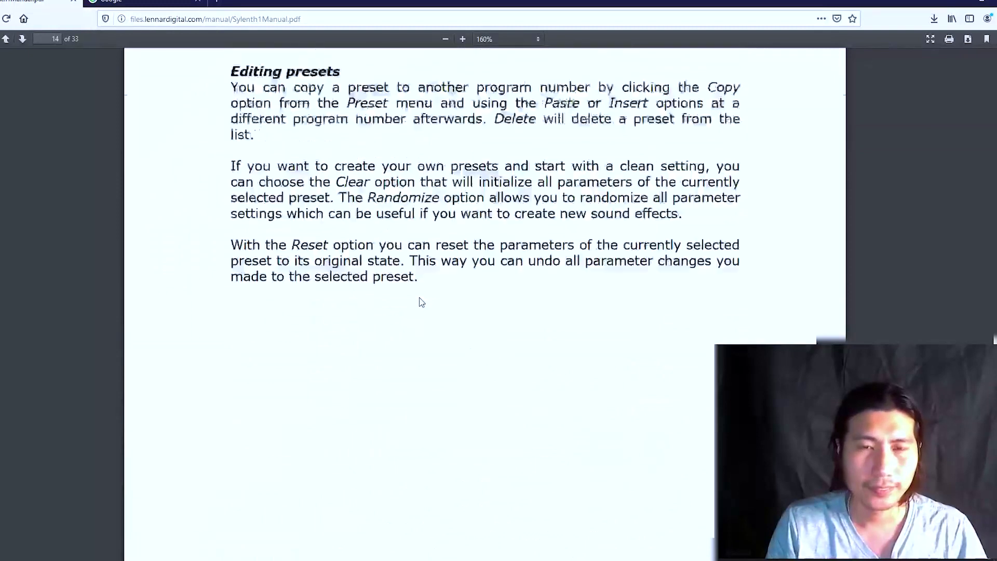
scroll(422, 296, up, 20)
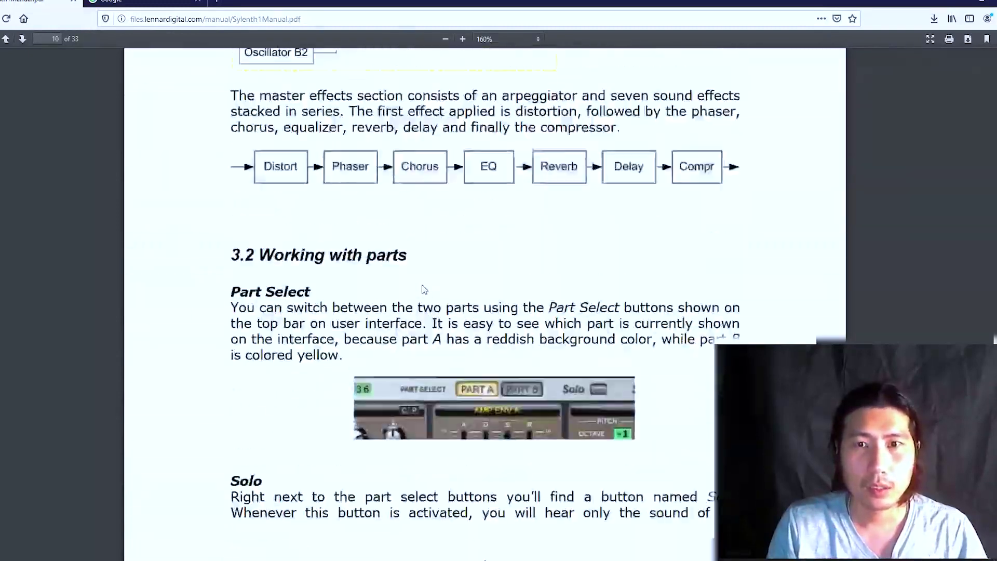
scroll(425, 322, down, 1)
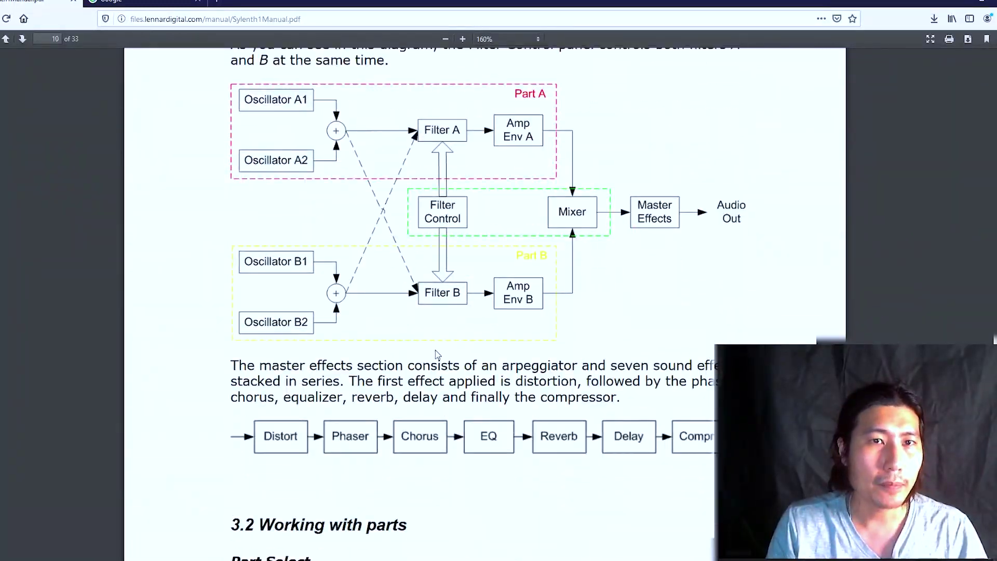
scroll(435, 353, up, 2)
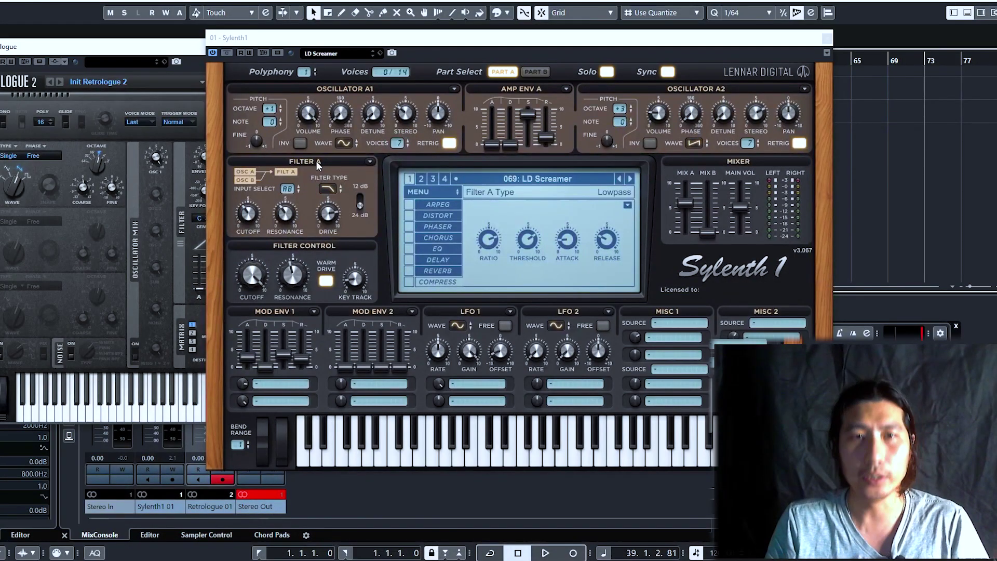
Load the LD Yell preset in Sylenth1 and replace it with preset 009: ARP Gitano.
click(337, 54)
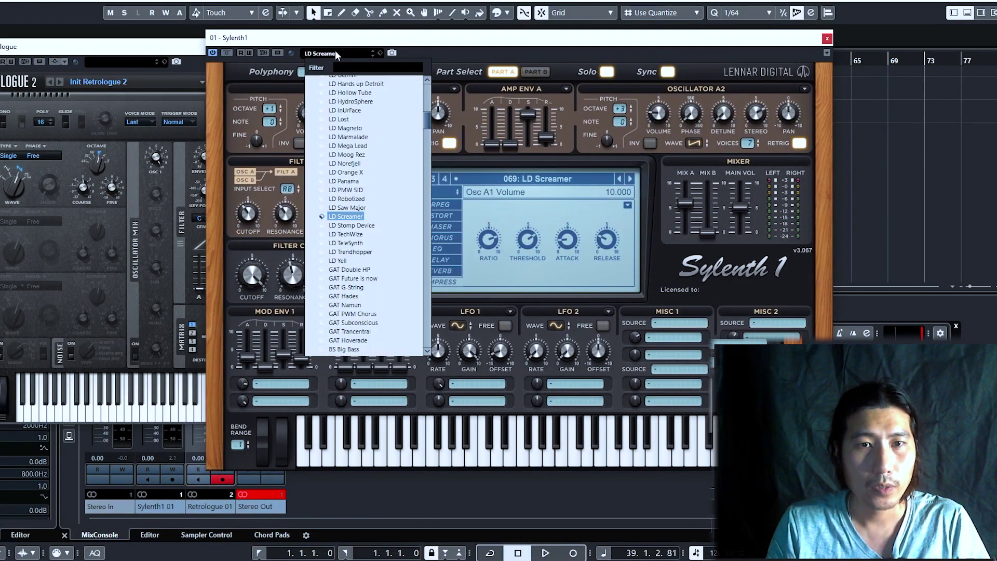
click(339, 261)
click(545, 178)
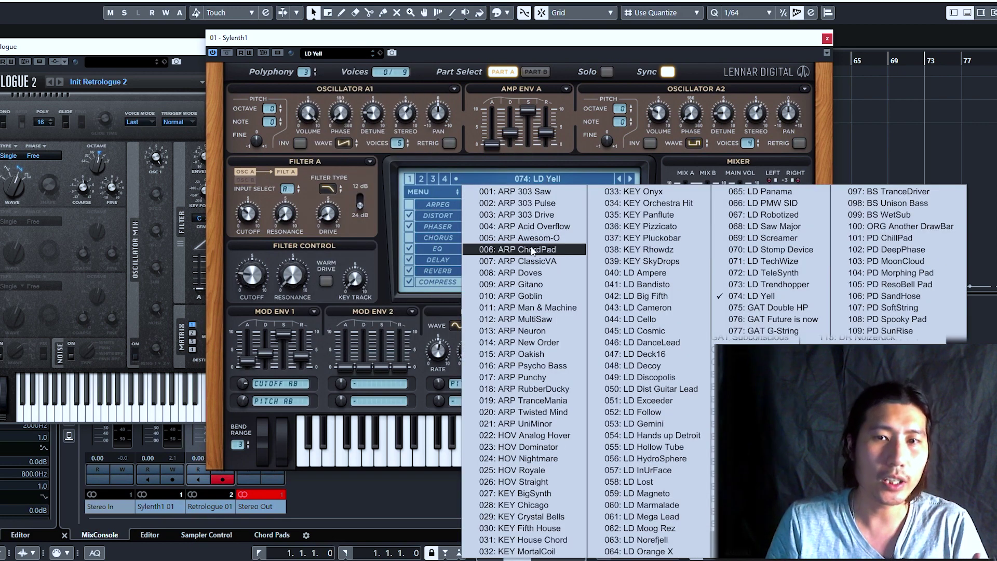
click(528, 284)
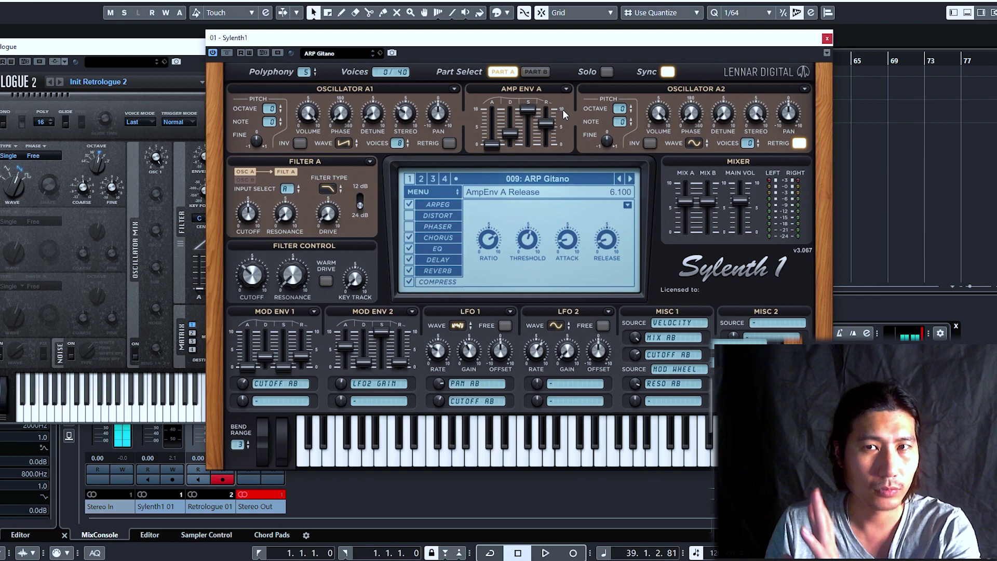
Lower Mix B to its minimum in the Sylenth1 mixer and close the Retrologue window.
drag(704, 202, 684, 284)
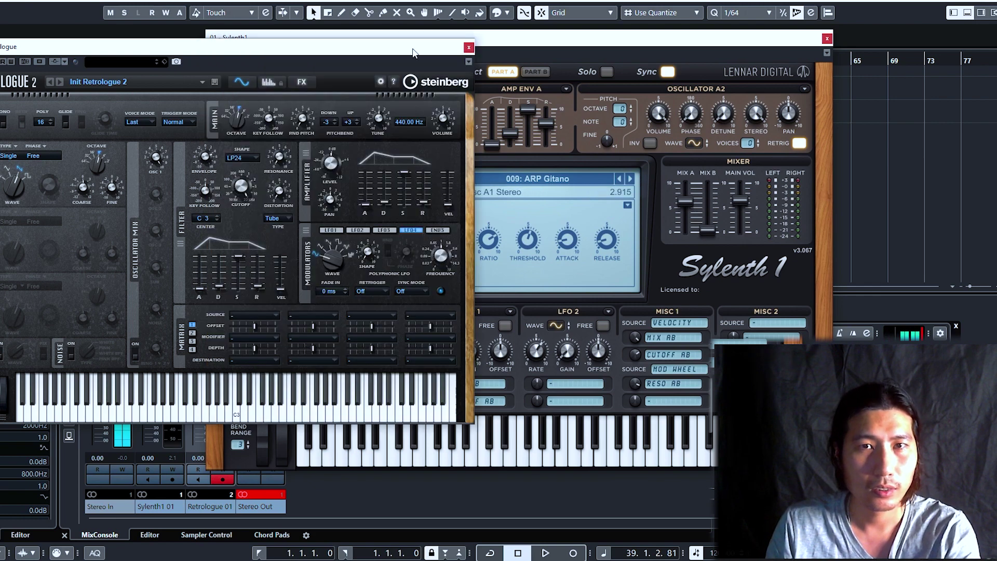
click(468, 47)
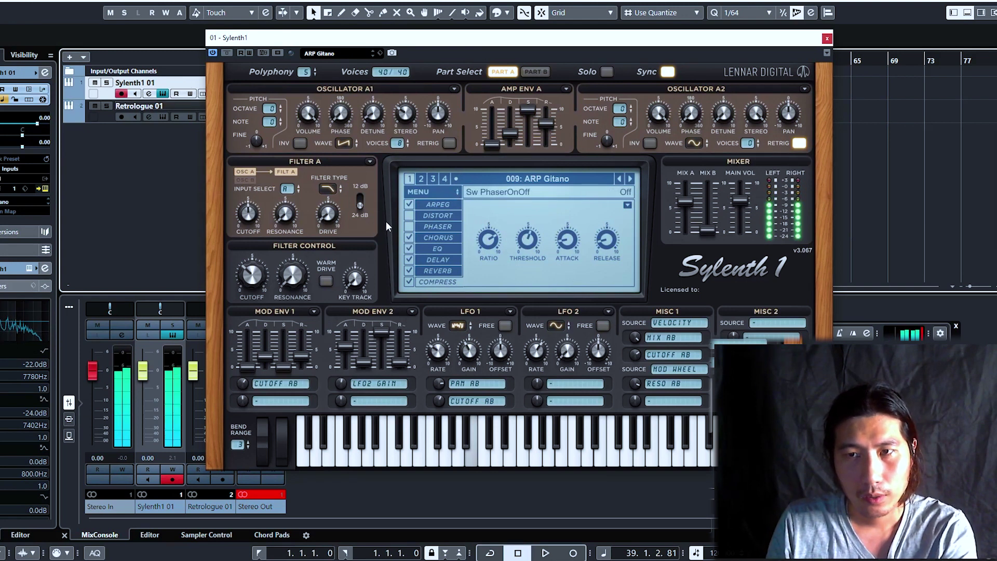
Switch off the arpeggiator, chorus, EQ, reverb and compressor in ARP Gitano, and switch the delay off and on again.
click(409, 260)
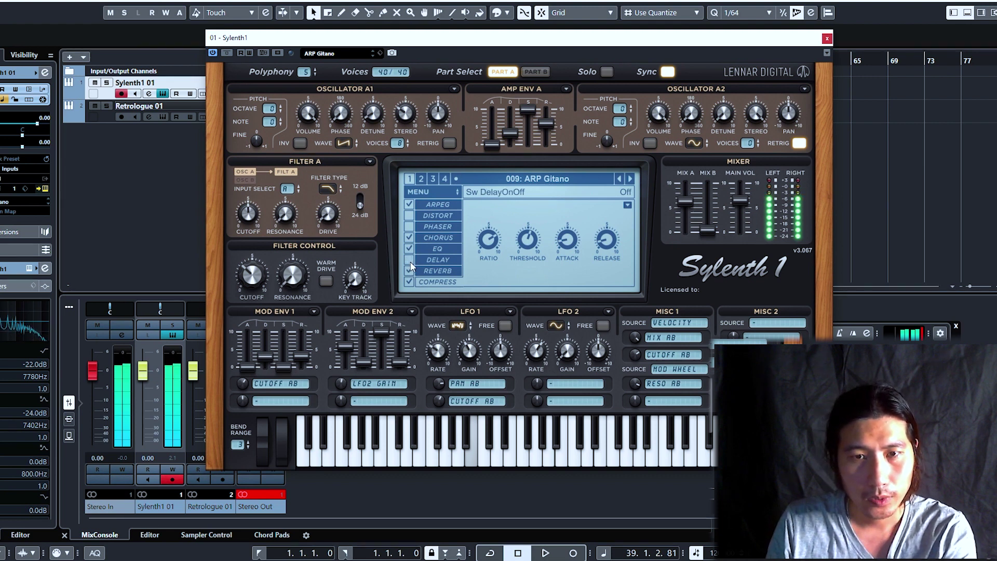
click(409, 271)
click(409, 249)
click(409, 281)
click(410, 237)
click(410, 205)
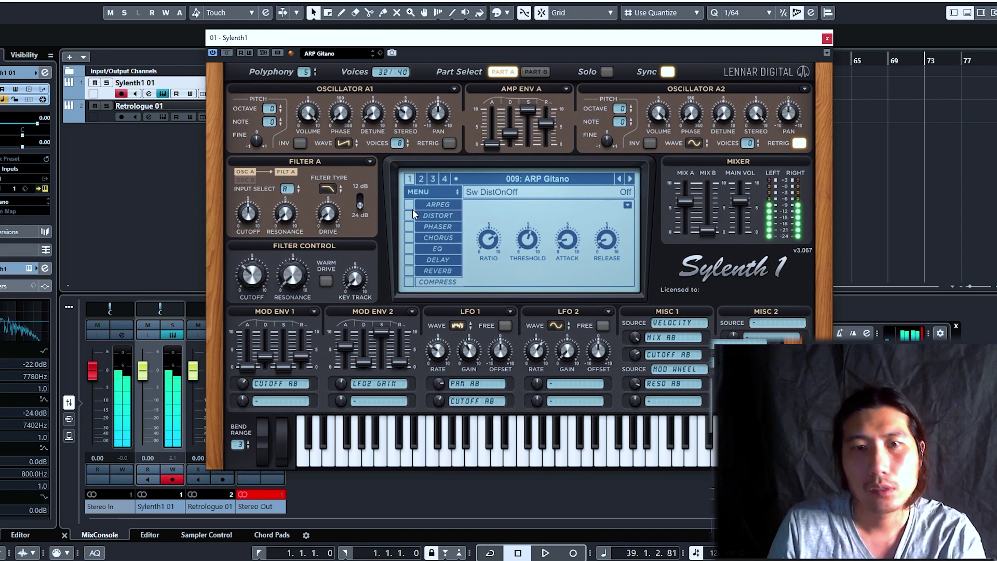
click(412, 259)
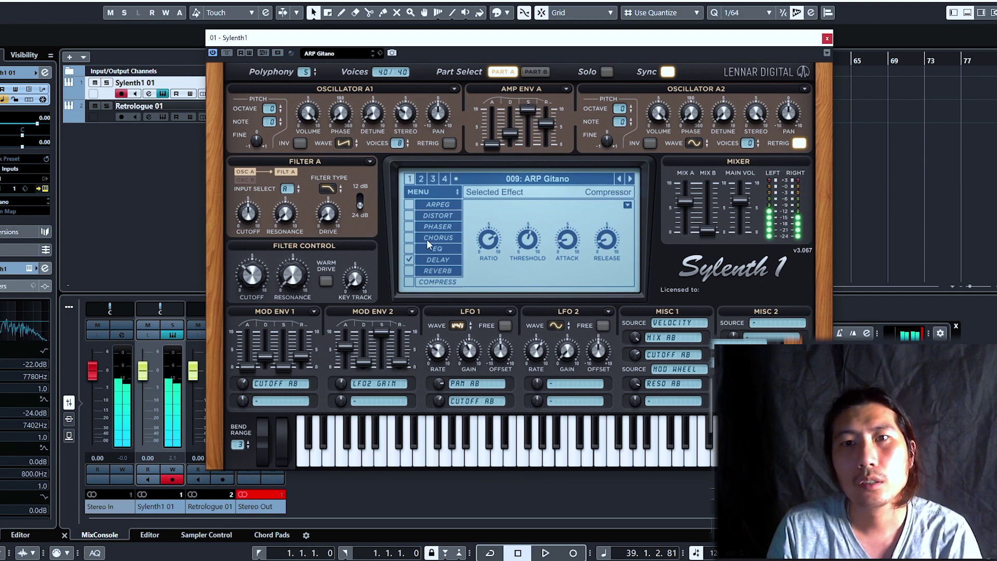
Move the Sylenth1 window over the track list and mixer so its whole interface is in view.
drag(732, 44, 614, 53)
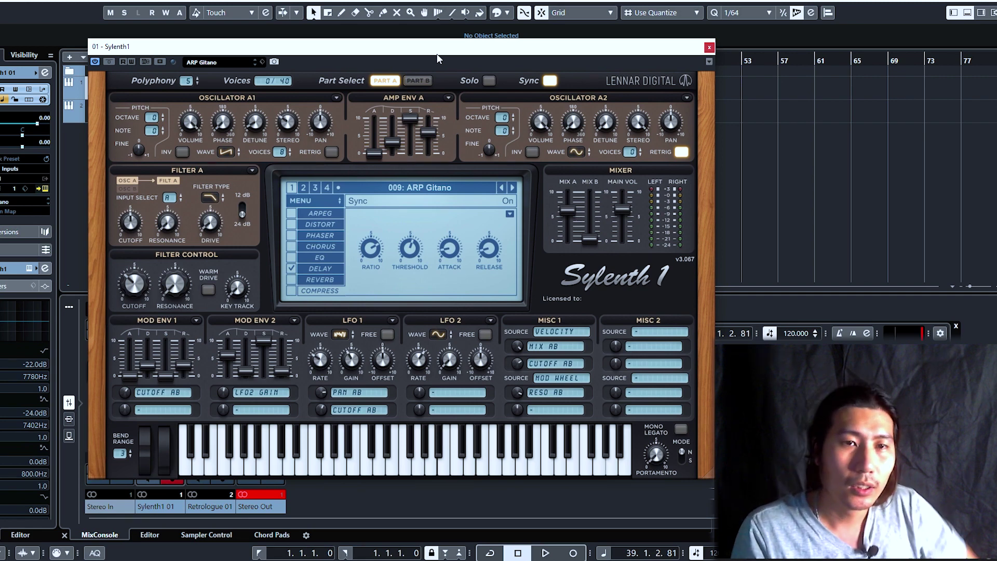
mouse_move(444, 47)
mouse_down()
mouse_move(433, 47)
mouse_move(443, 95)
mouse_move(450, 45)
mouse_up()
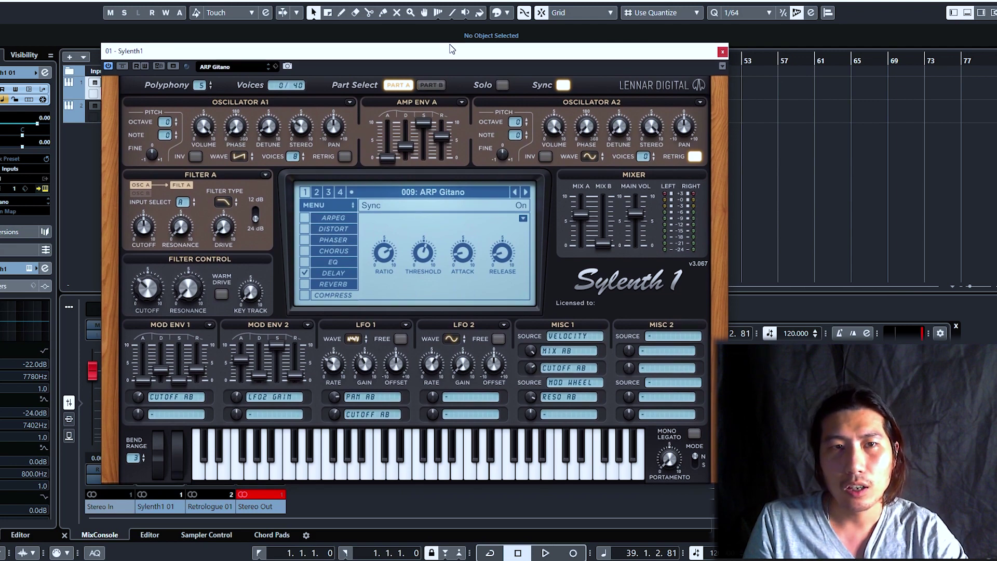
drag(451, 49, 455, 42)
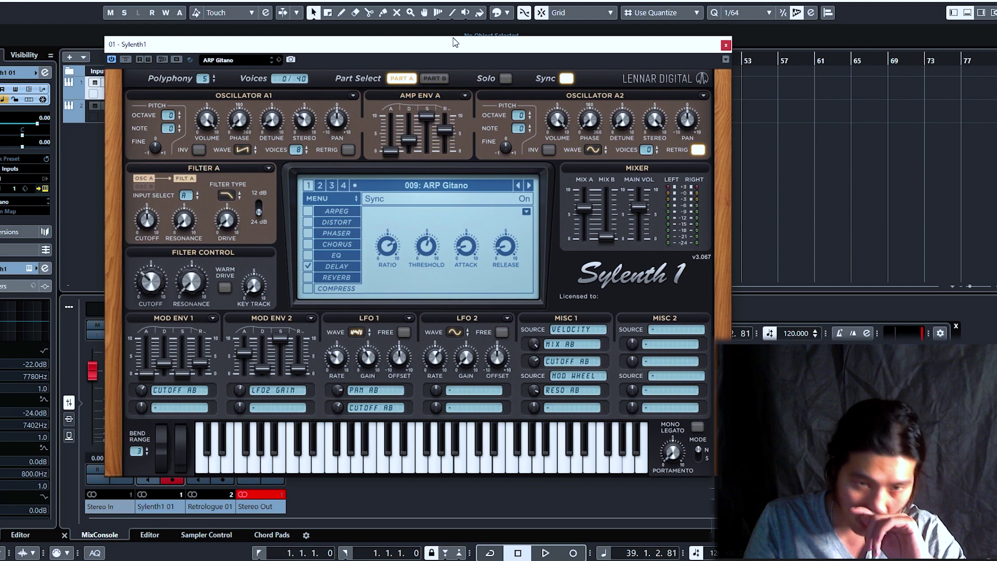
drag(453, 41, 469, 56)
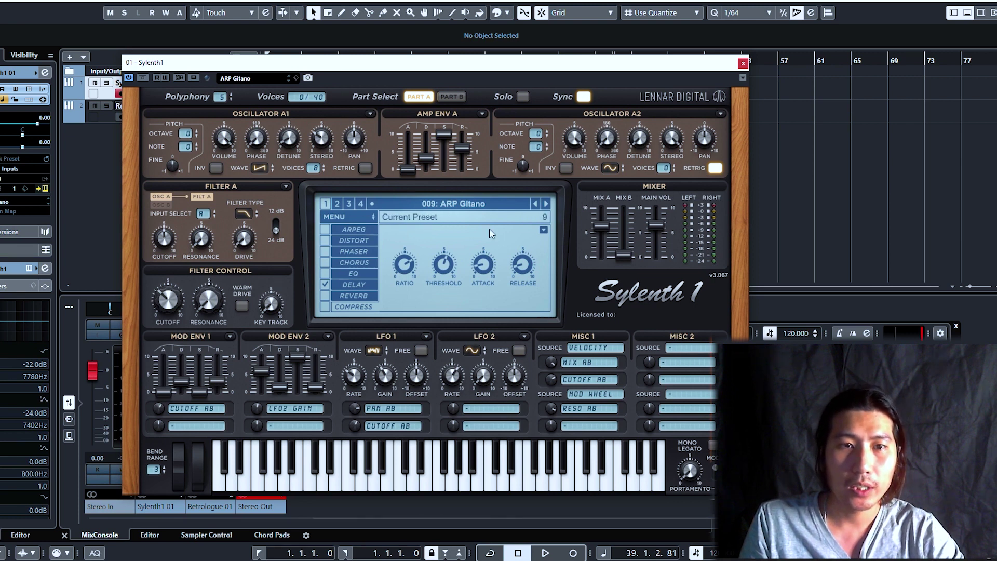
View the waveform choices for oscillator A1 in Sylenth1, keep the current one and reposition the plug-in window.
click(260, 168)
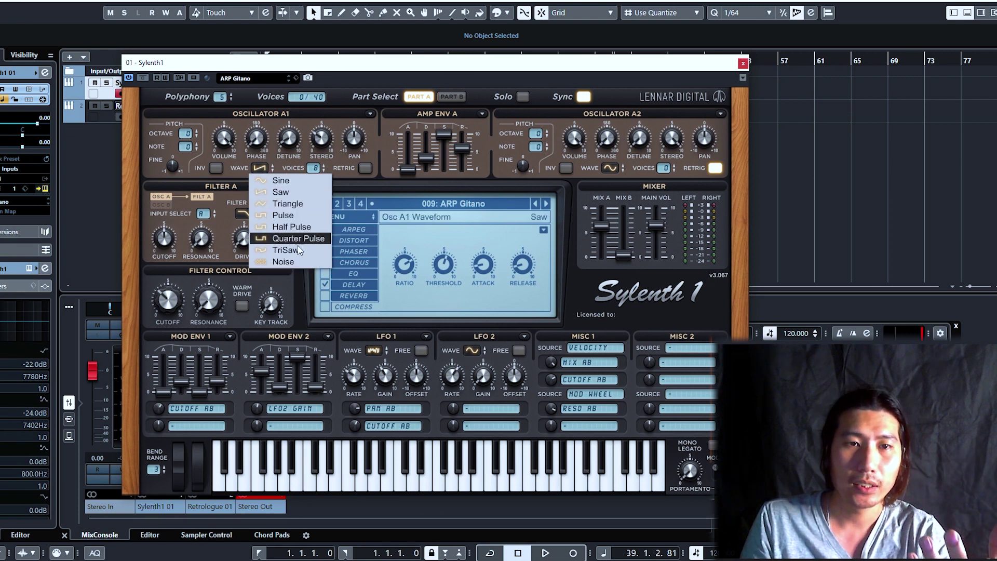
click(159, 147)
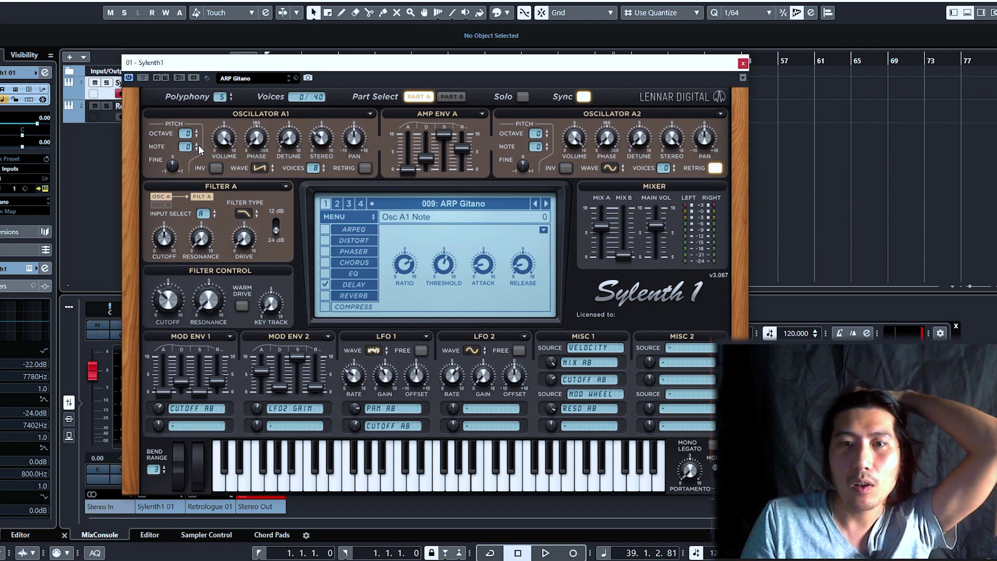
drag(507, 67, 488, 60)
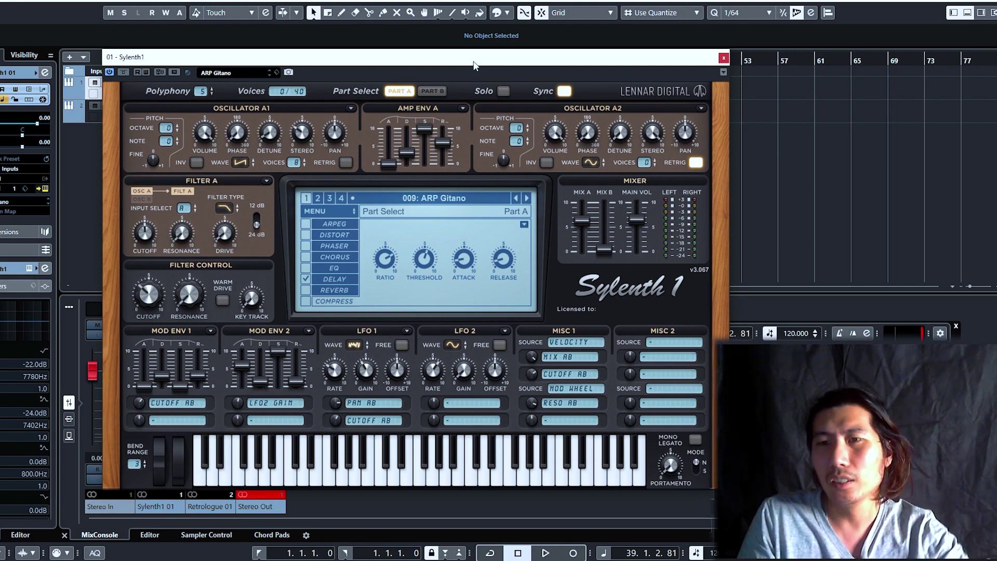
drag(377, 58, 444, 65)
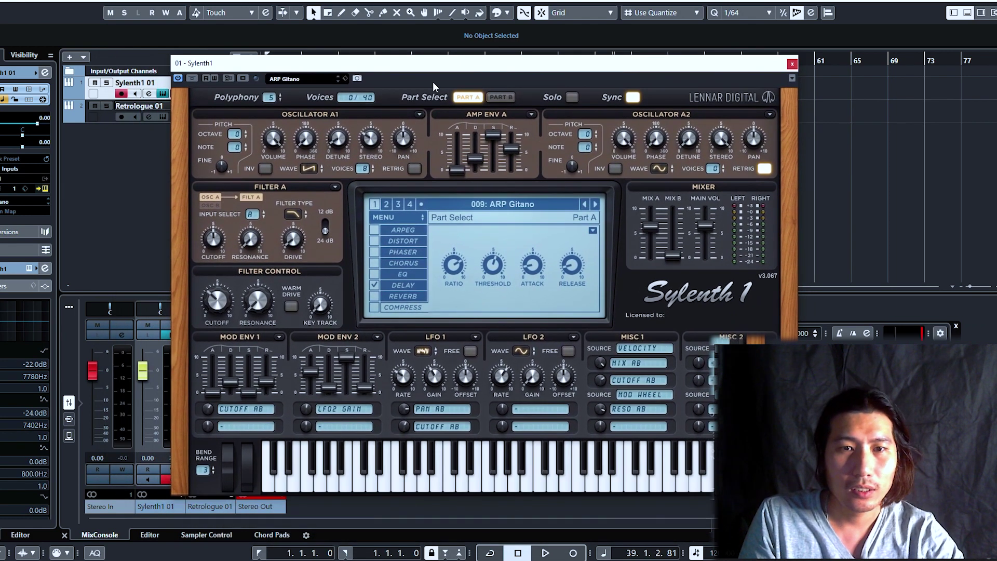
Look through the Sylenth1 preset list, keep ARP Gitano loaded and reposition the plug-in window.
mouse_move(280, 148)
click(317, 79)
click(472, 203)
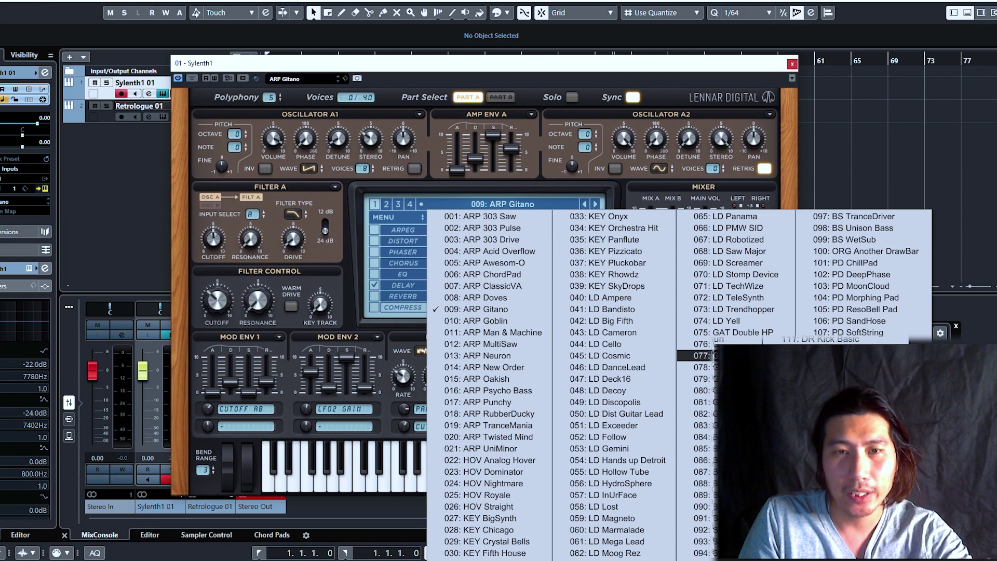
click(369, 189)
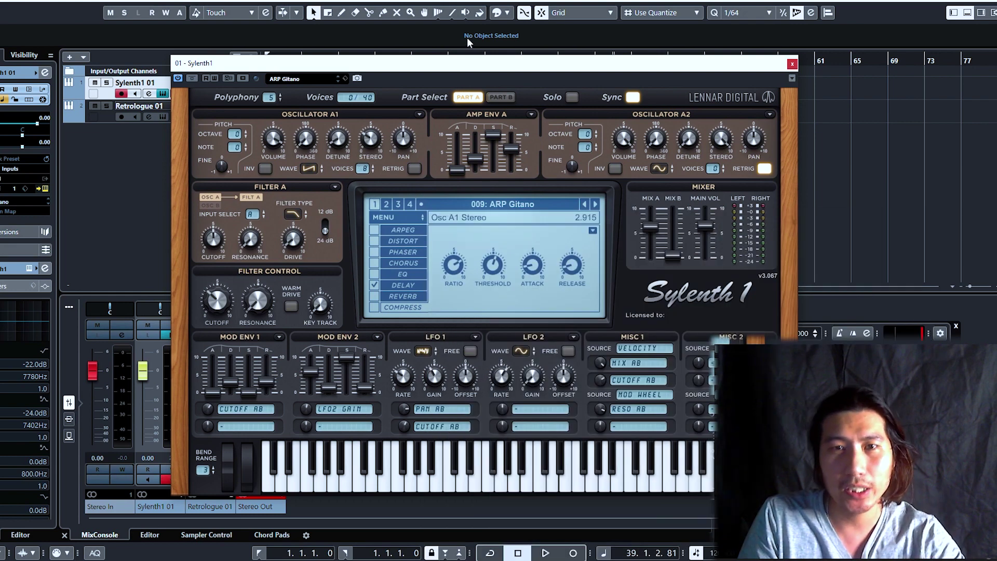
drag(453, 65, 429, 52)
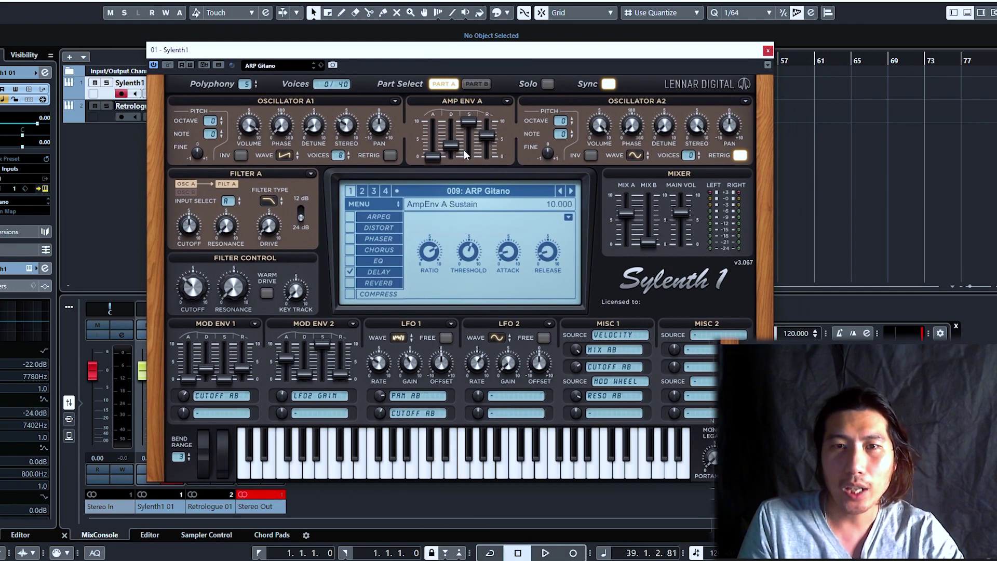
Choose a different waveform for oscillator A1 in ARP Gitano and reposition the Sylenth1 window.
click(284, 155)
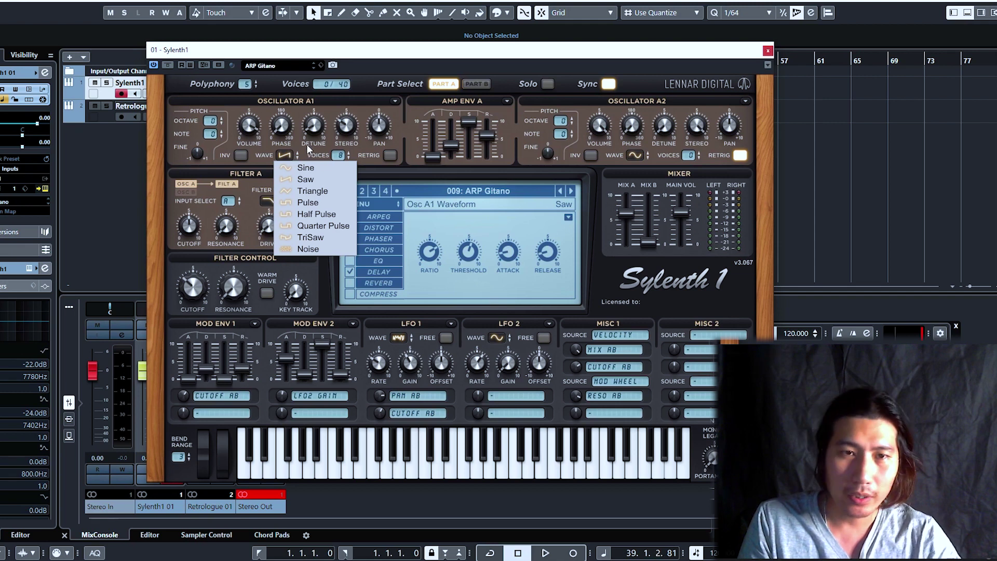
click(318, 238)
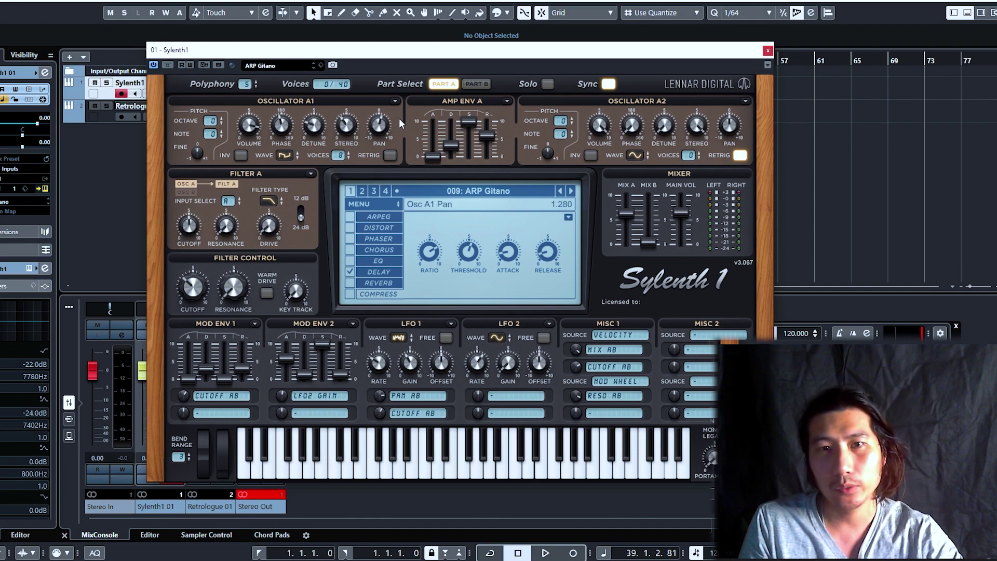
drag(482, 56, 461, 62)
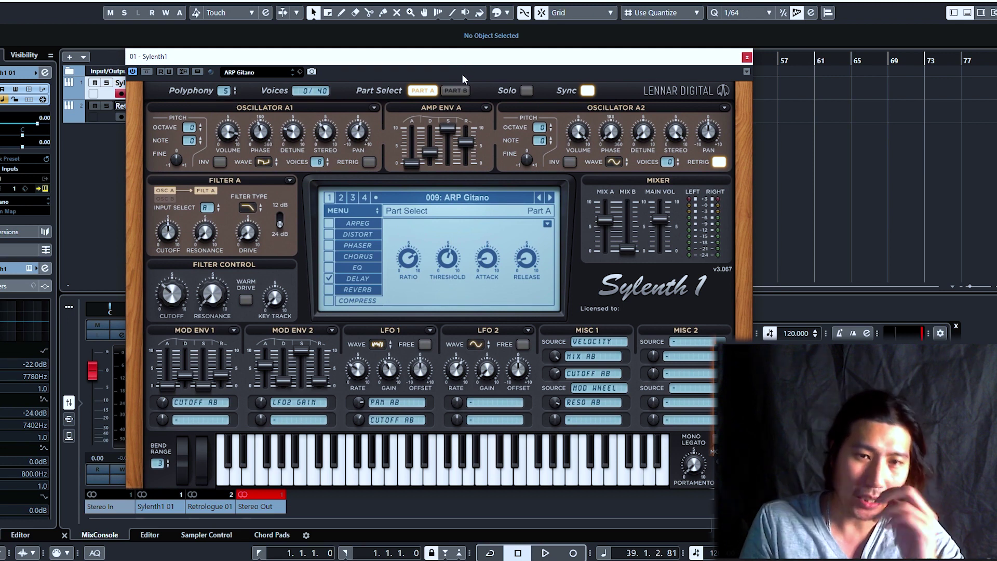
Close the Sylenth1 window and the current project, and open an earlier project from the Steinberg Hub's recent projects.
click(747, 57)
key(ctrl+w)
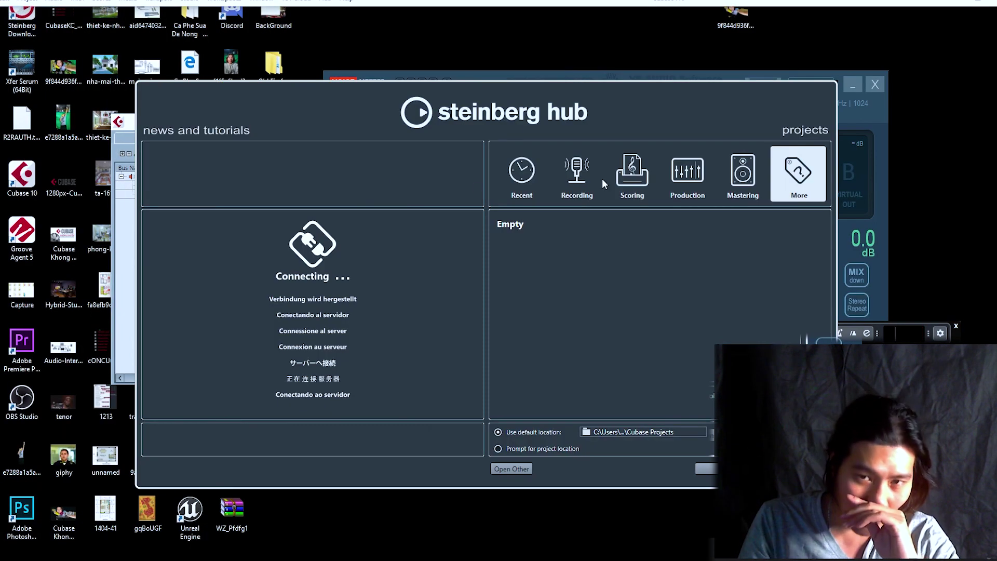
click(525, 182)
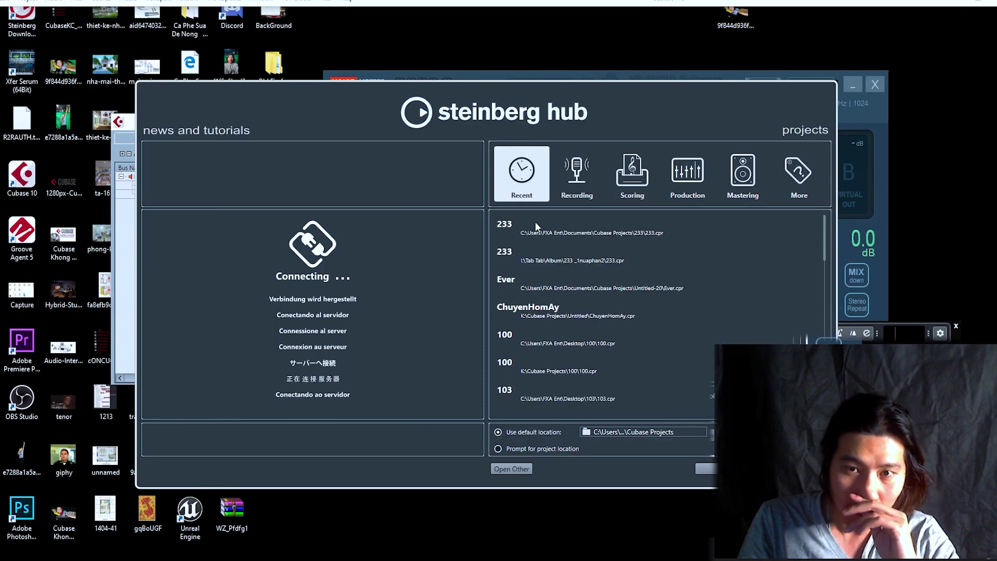
scroll(557, 307, down, 10)
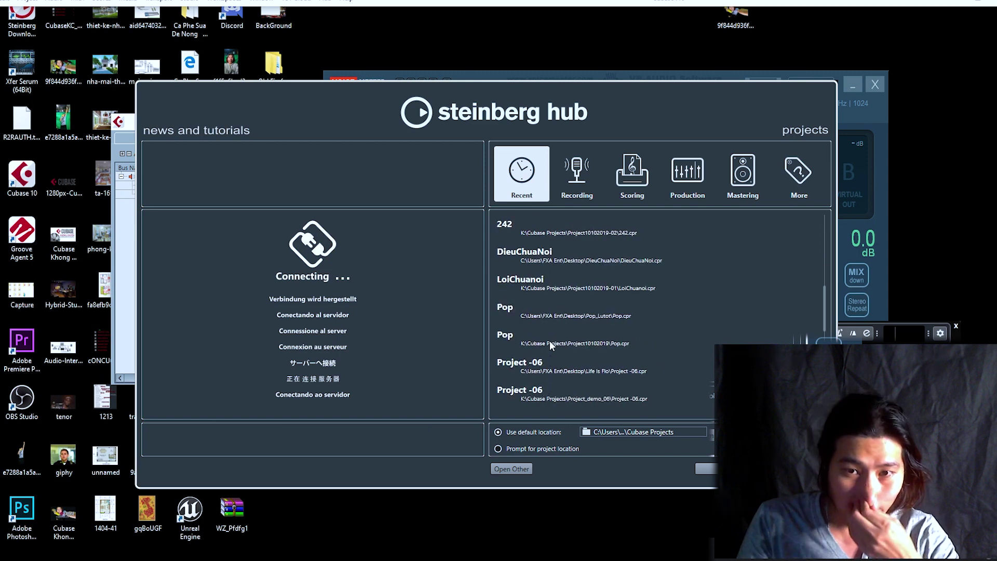
scroll(552, 322, down, 10)
scroll(552, 323, up, 5)
double_click(561, 326)
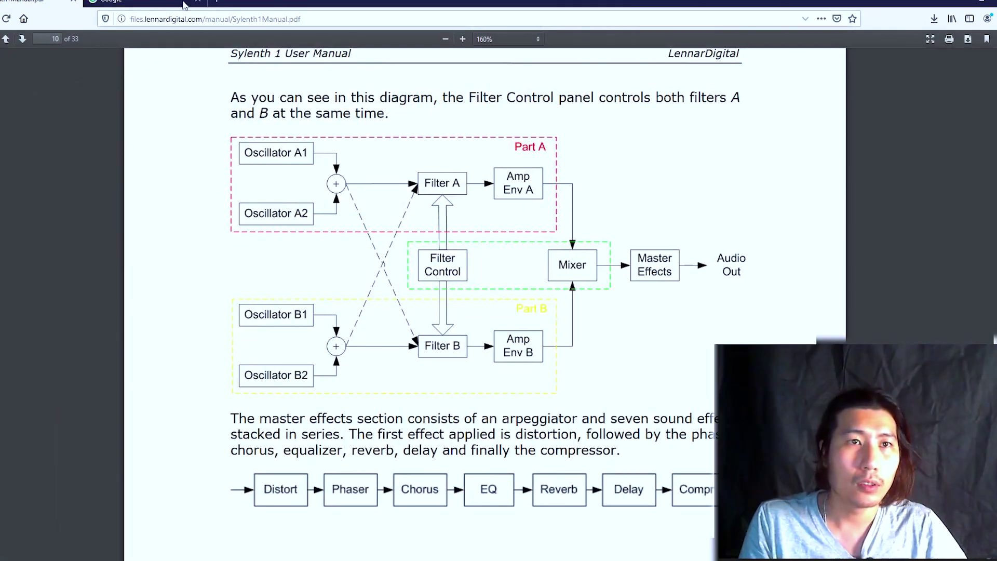
Open YouTube in the Google tab of the browser.
click(183, 4)
text(you)
key(Return)
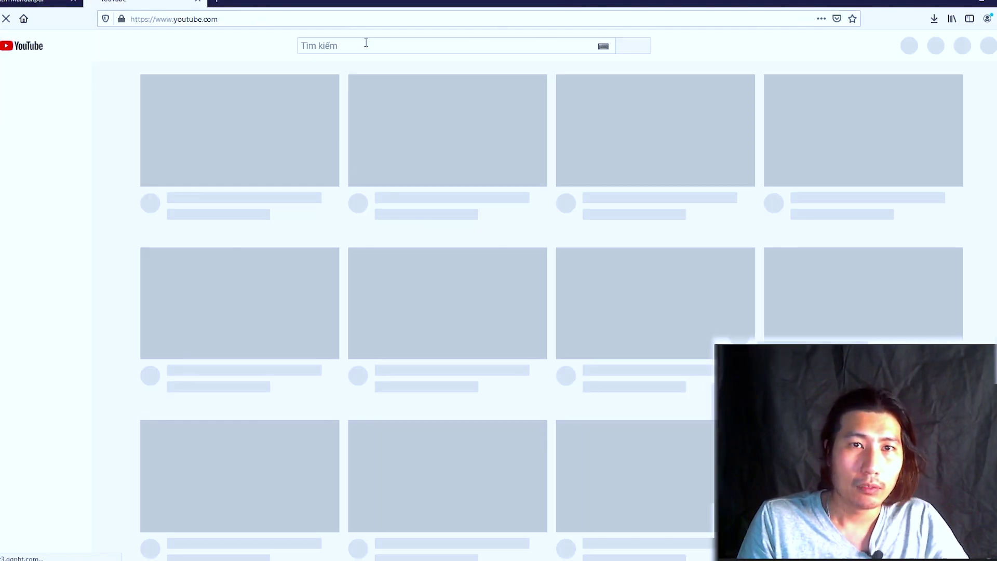
Search YouTube for "everglow dun dun".
click(366, 45)
text(ever)
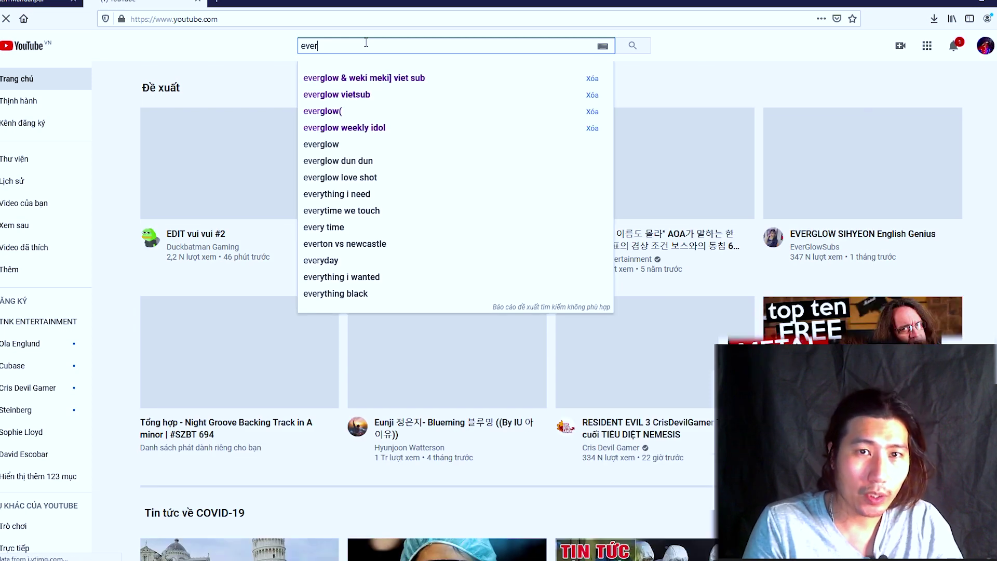
key(Down)
key(Down)
key(Down)
key(BackSpace)
key(Down)
key(Down)
key(Down)
key(Down)
key(Down)
key(Down)
key(Down)
key(Up)
key(Return)
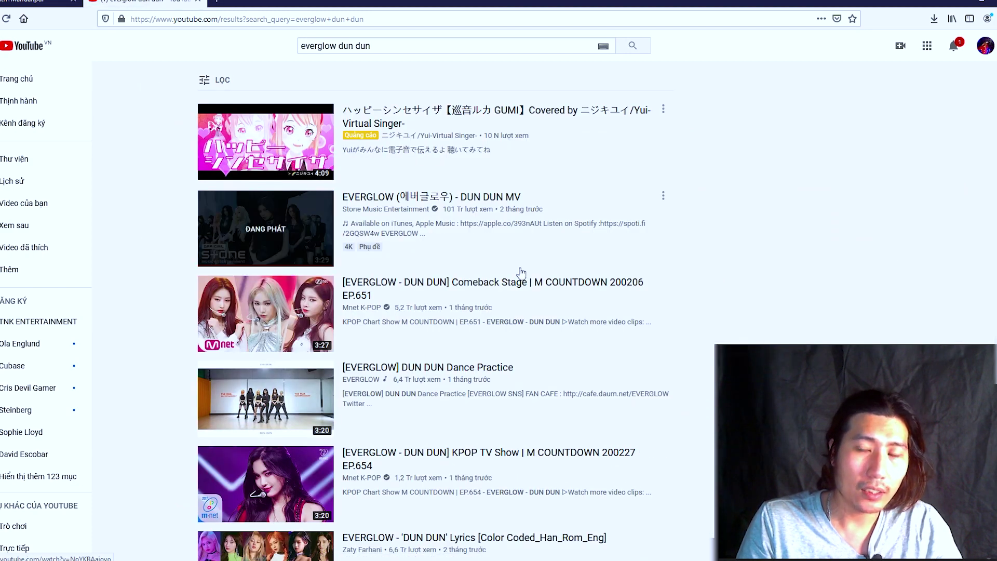
Play the EVERGLOW DUN DUN MV by Stone Music Entertainment and pause it at about 0:22.
click(266, 228)
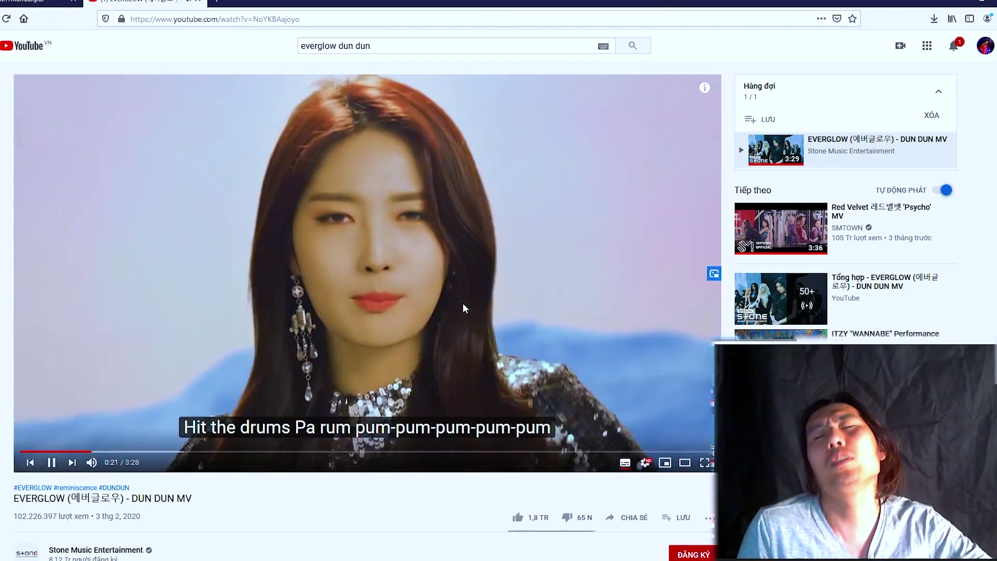
click(478, 266)
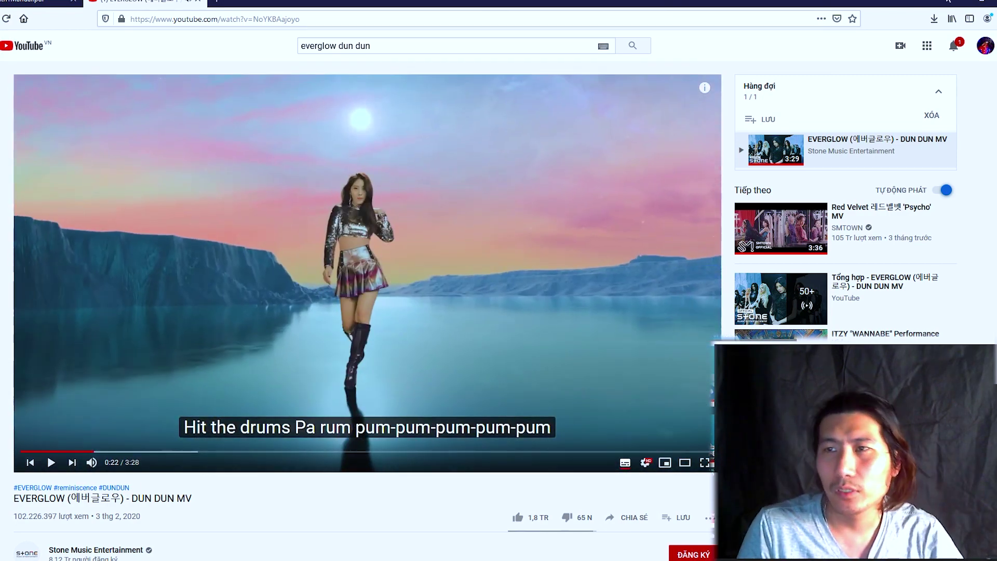
Switch to the opened Cubase project, zoom the arrangement in horizontally and return the playhead to the project start.
key(alt+Tab)
key(h)
key(h)
key(h)
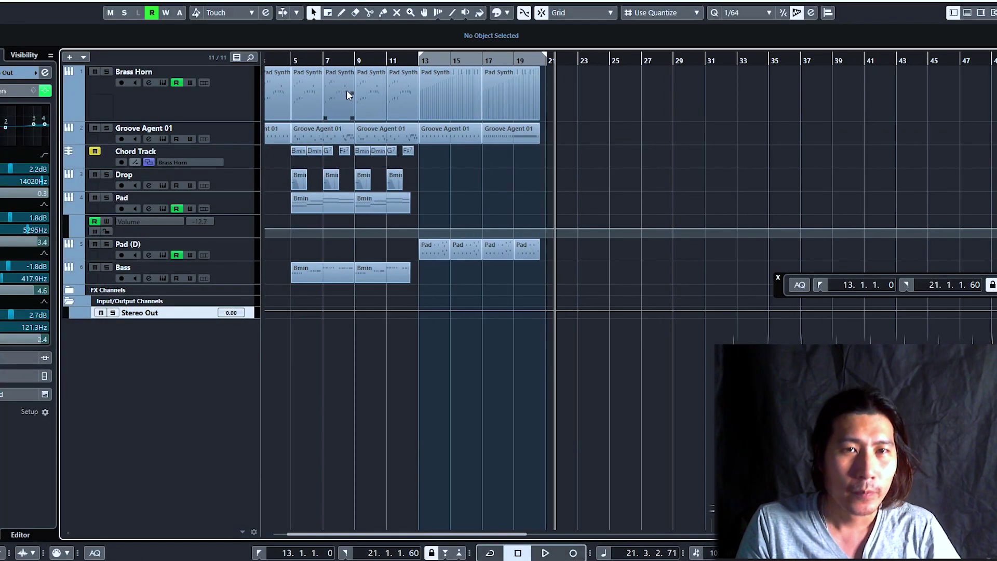
key(Home)
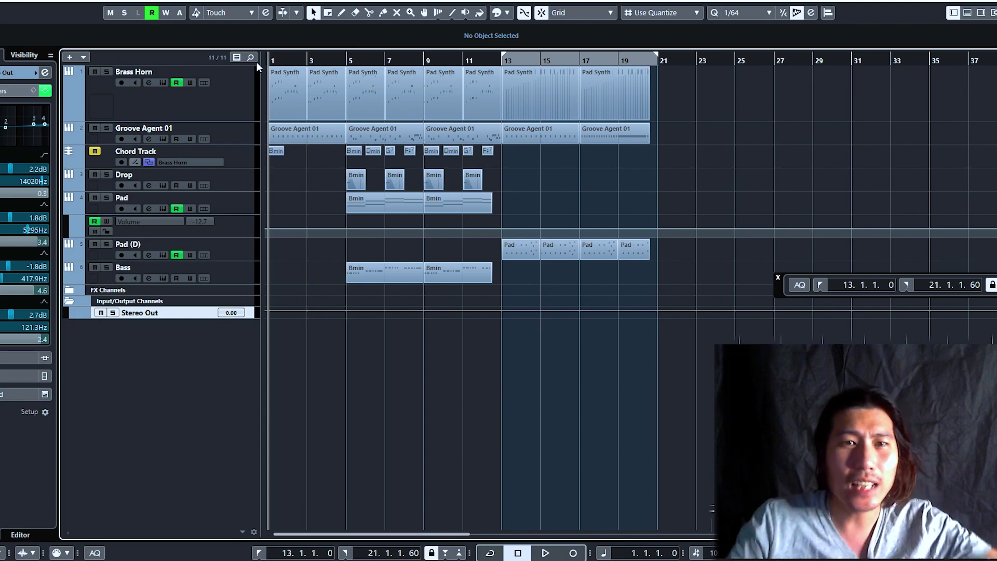
Open the Brass Horn track's Retrologue 2 instrument and move its window over the arrangement.
click(230, 110)
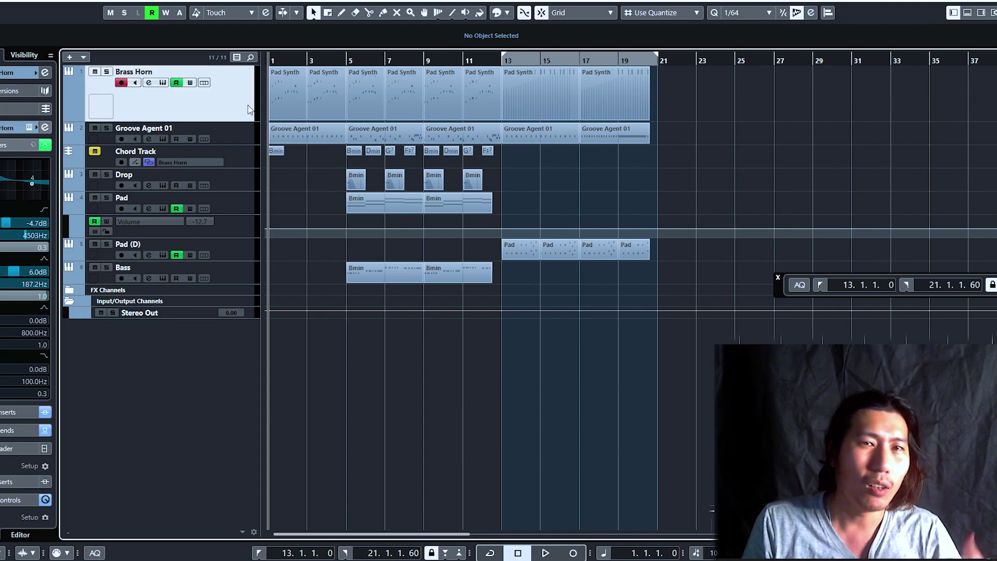
click(29, 127)
drag(545, 115, 310, 115)
Play the project with Brass Horn soloed, close the Retrologue 2 window and return the stopped playhead to the start.
key(space)
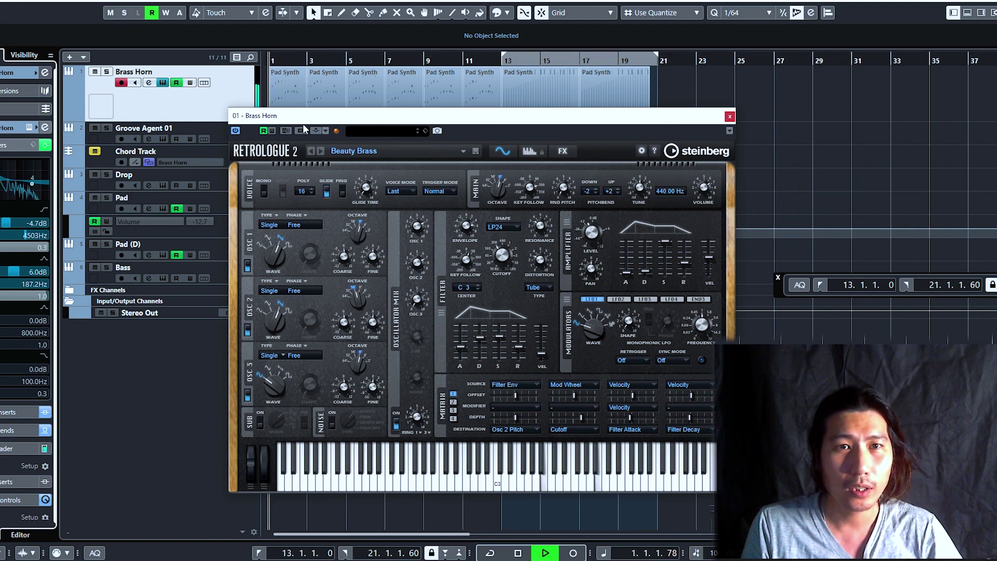
mouse_move(312, 116)
mouse_down()
mouse_move(390, 104)
mouse_move(299, 118)
mouse_up()
click(106, 72)
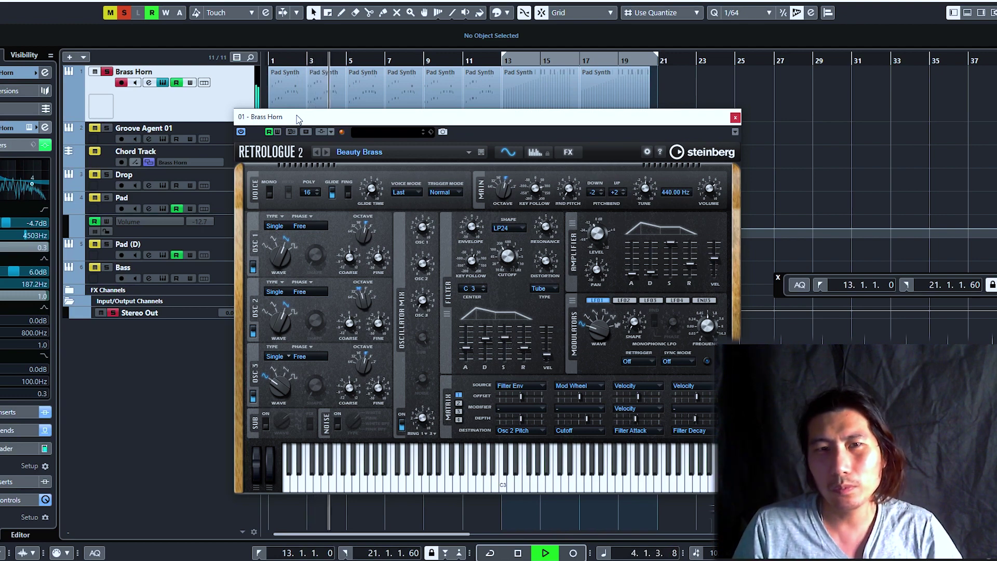
key(space)
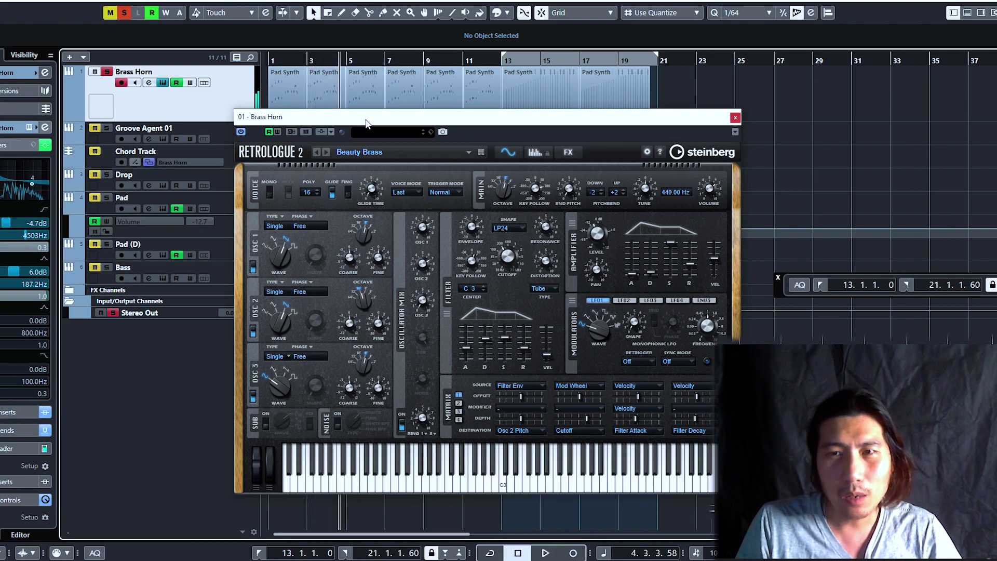
click(734, 117)
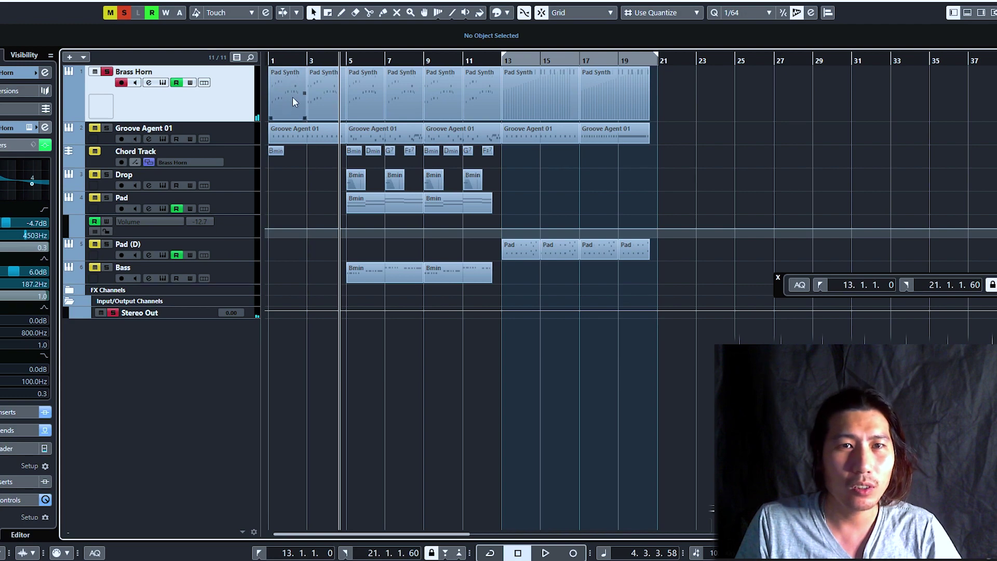
key(Home)
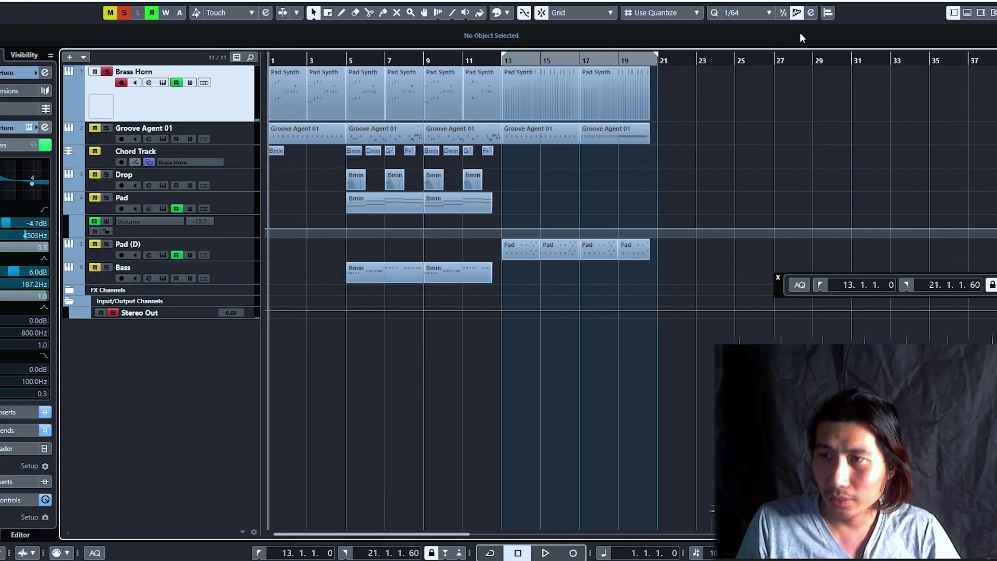
click(945, 2)
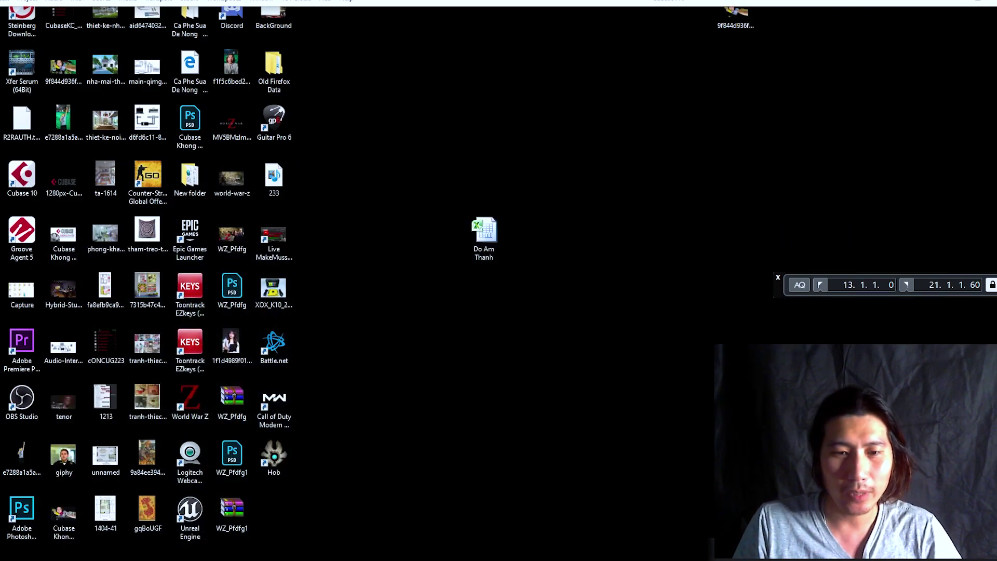
key(alt+Tab)
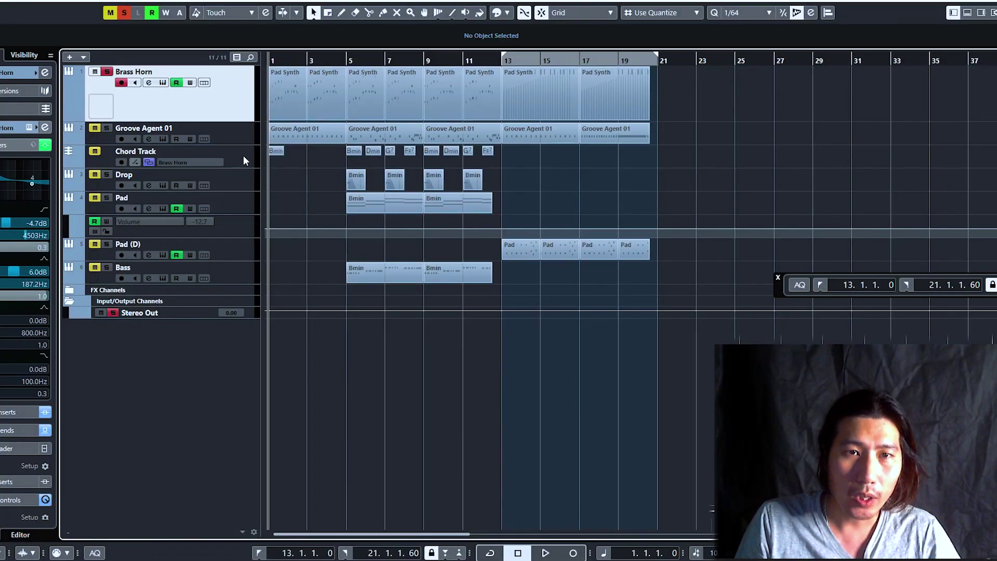
click(239, 139)
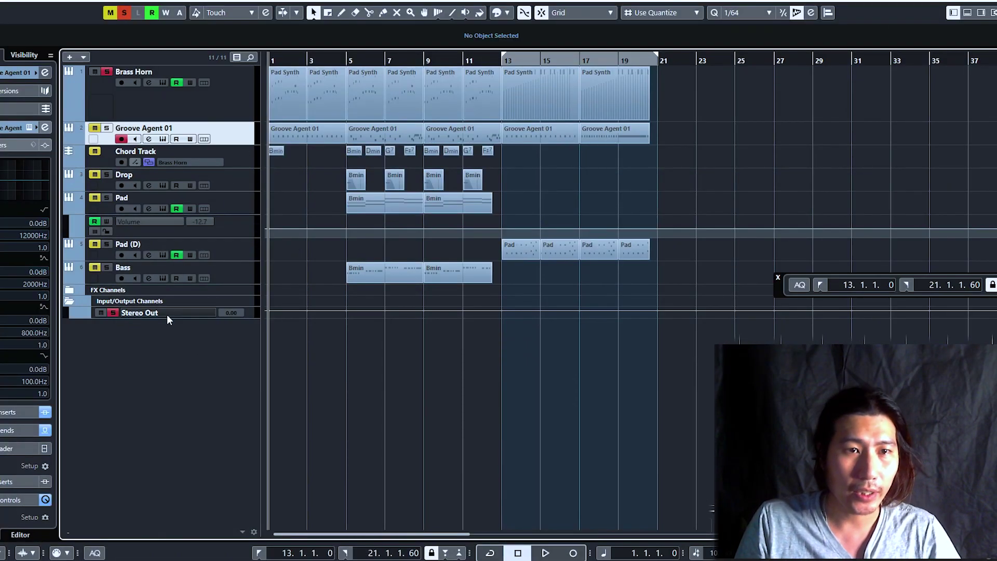
right_click(164, 349)
click(244, 76)
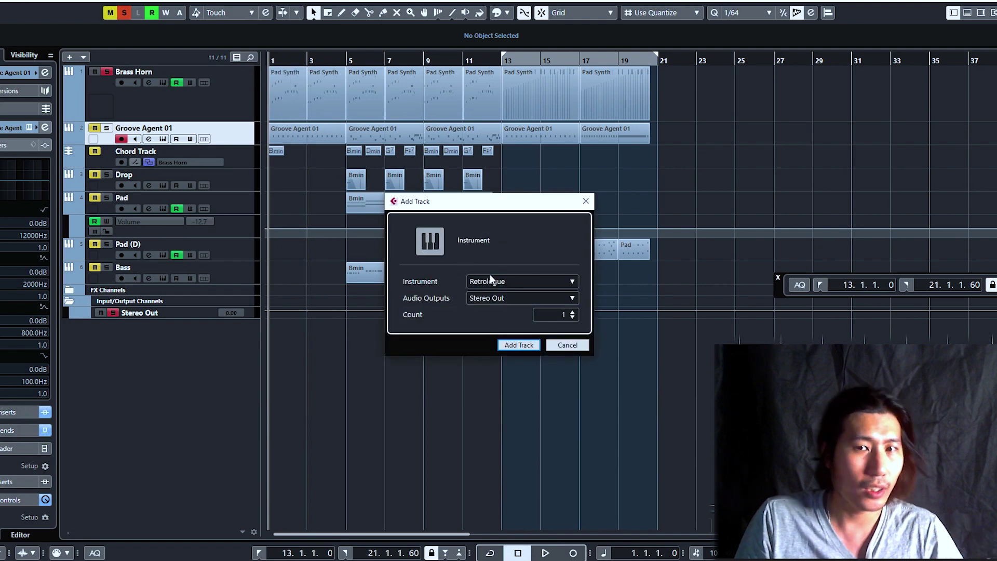
click(509, 279)
scroll(472, 540, down, 2)
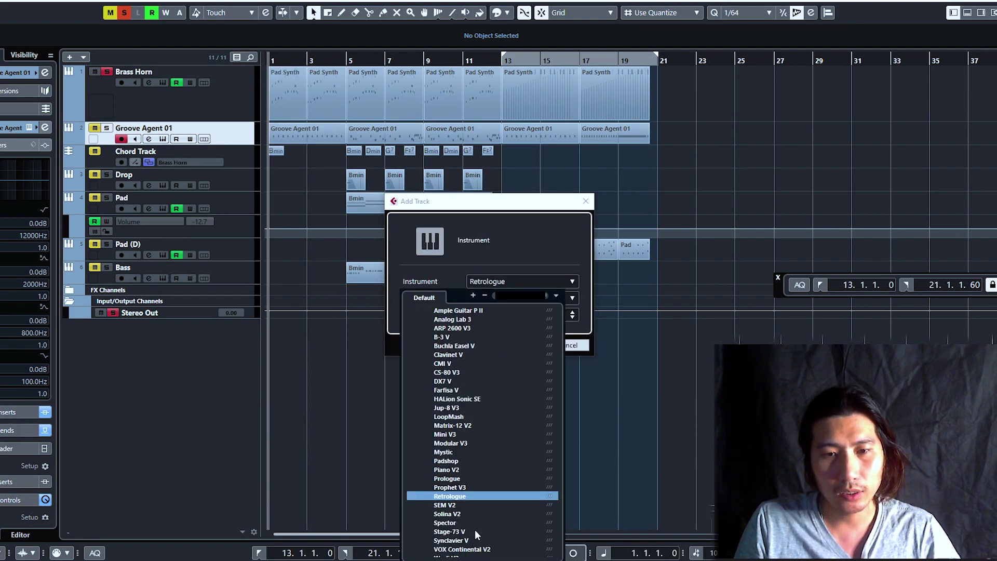
scroll(463, 472, down, 1)
key(Escape)
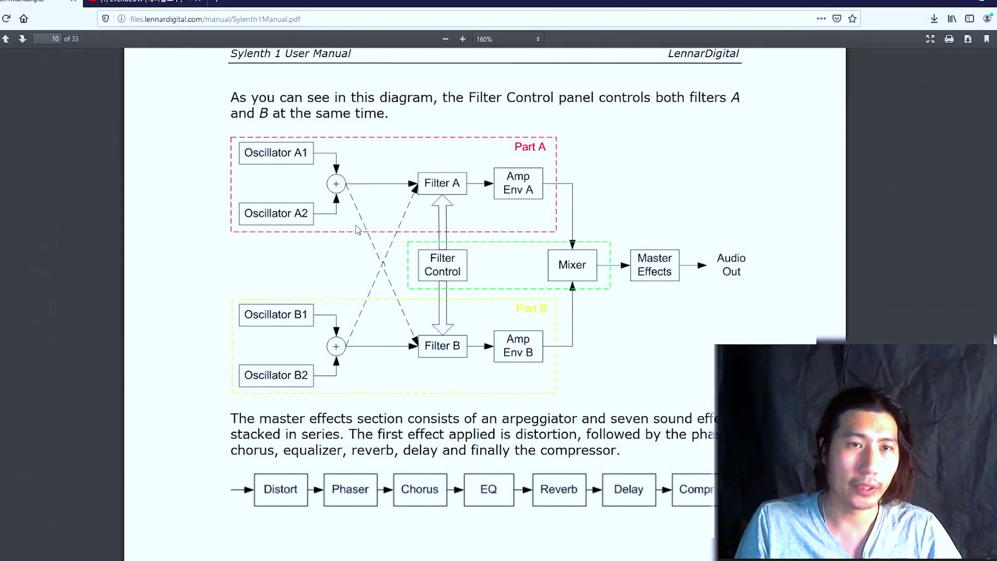
Go back through the Sylenth1 manual to the labelled interface overview on page 9.
scroll(365, 230, up, 10)
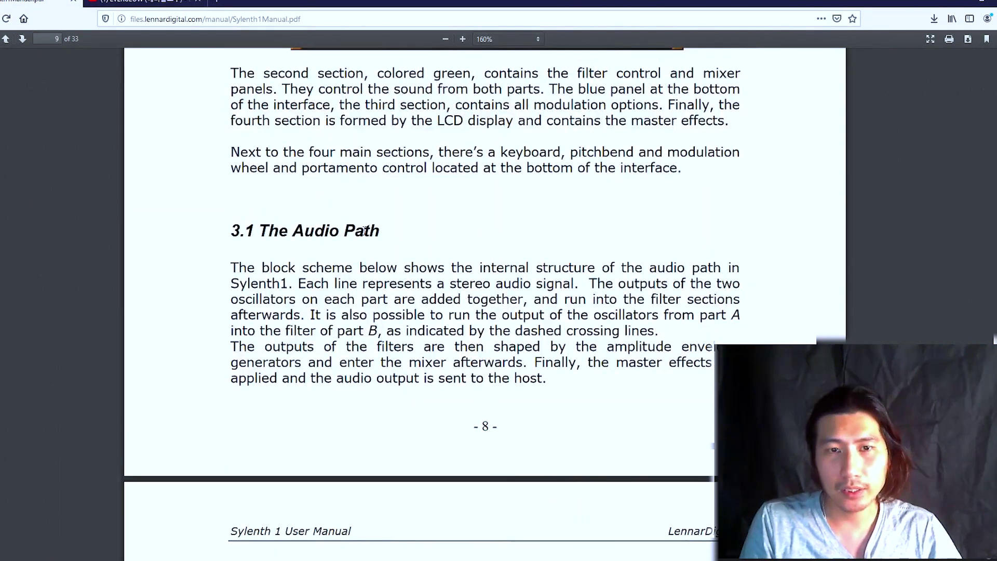
scroll(365, 230, up, 7)
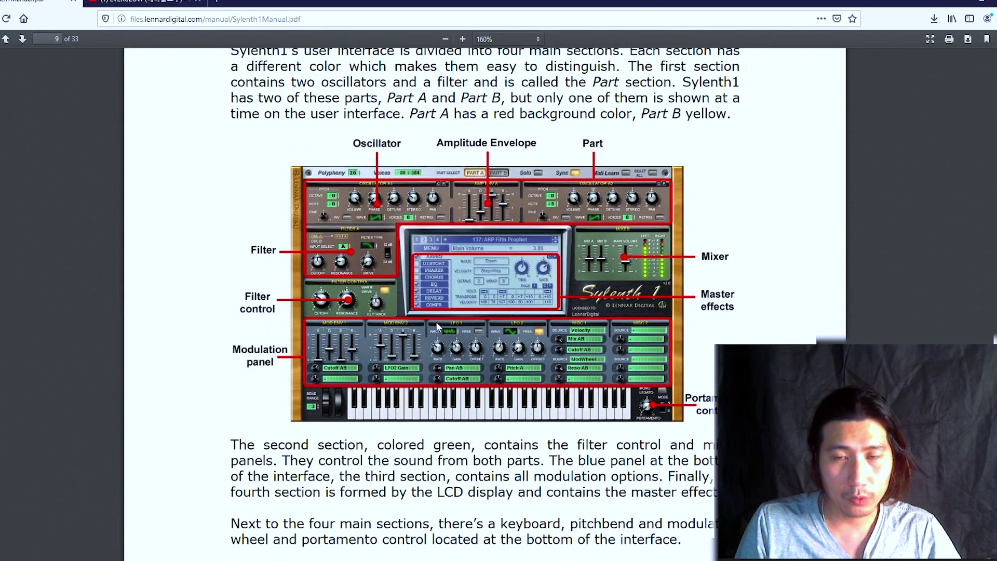
Examine the labelled interface overview and the descriptions of the four main sections on page 9 of the Sylenth1 manual.
scroll(437, 322, up, 1)
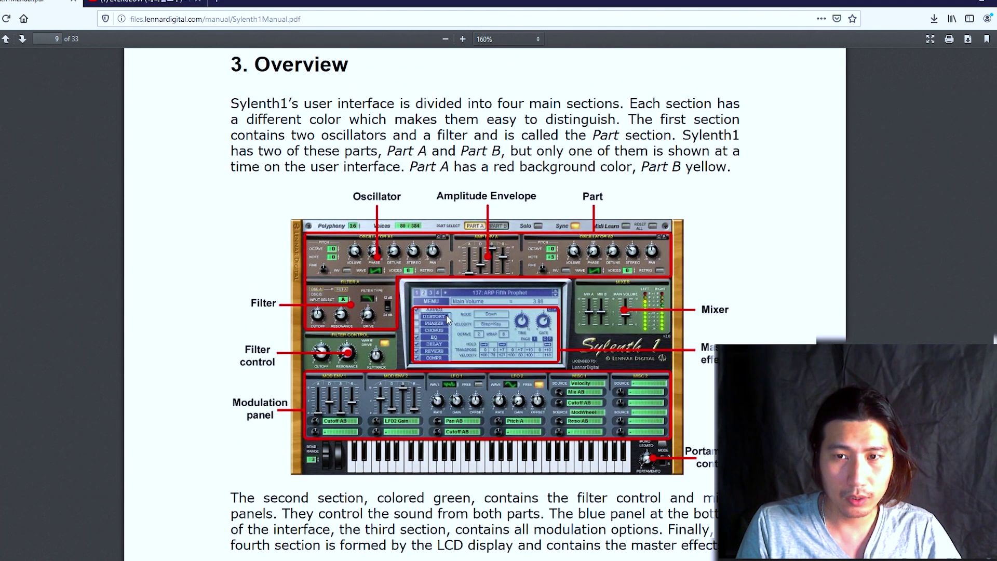
scroll(448, 308, down, 3)
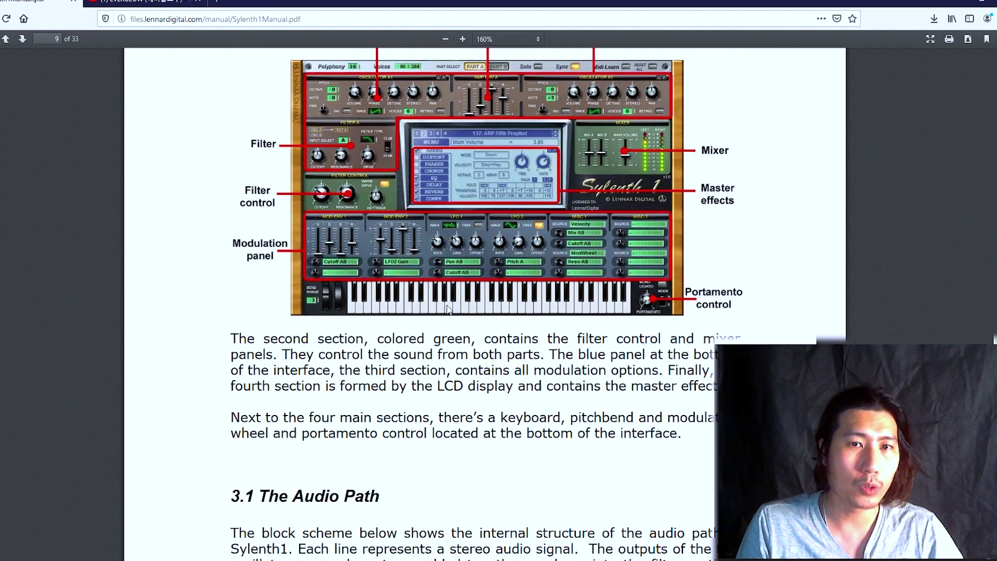
scroll(446, 307, up, 2)
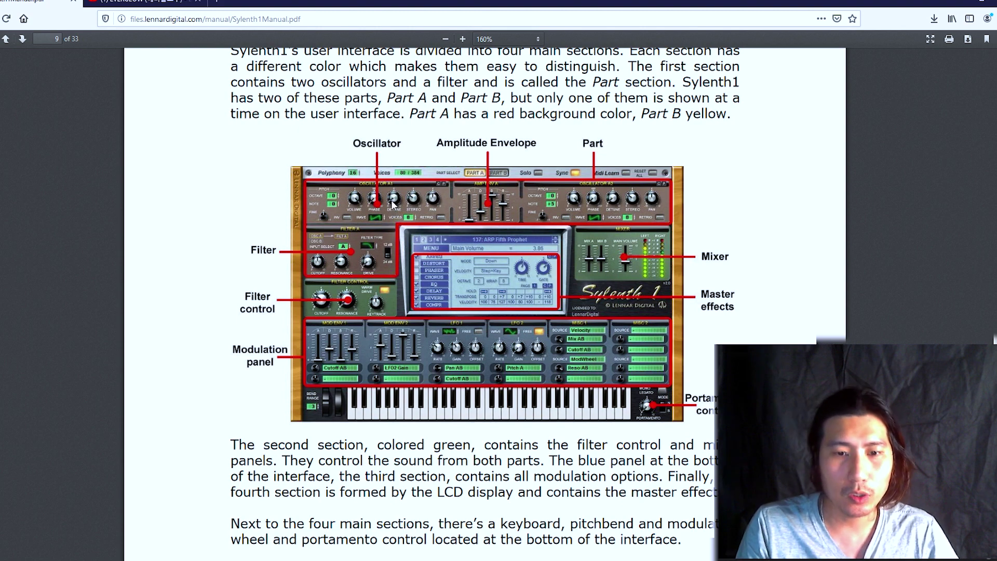
click(424, 537)
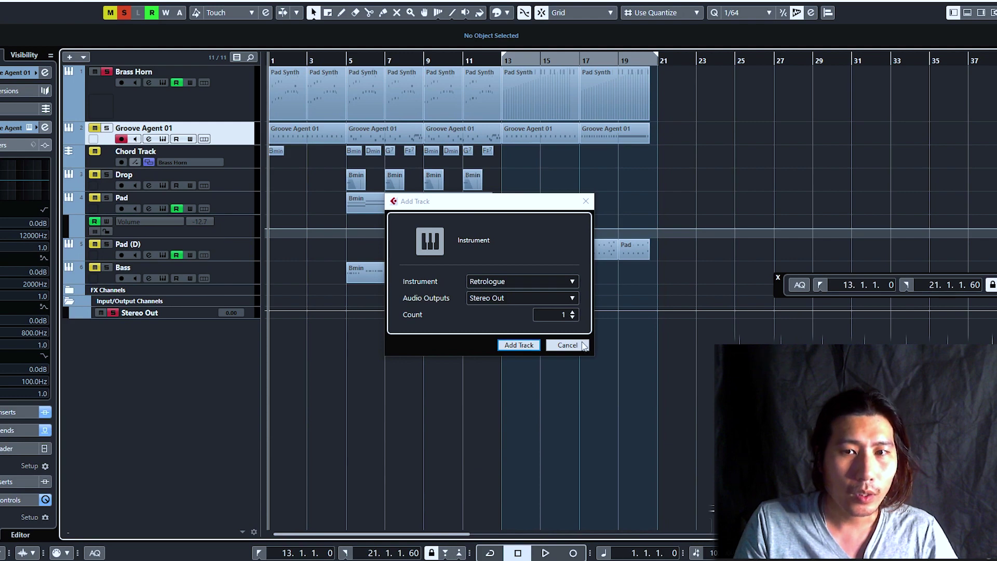
key(Escape)
key(alt+Tab)
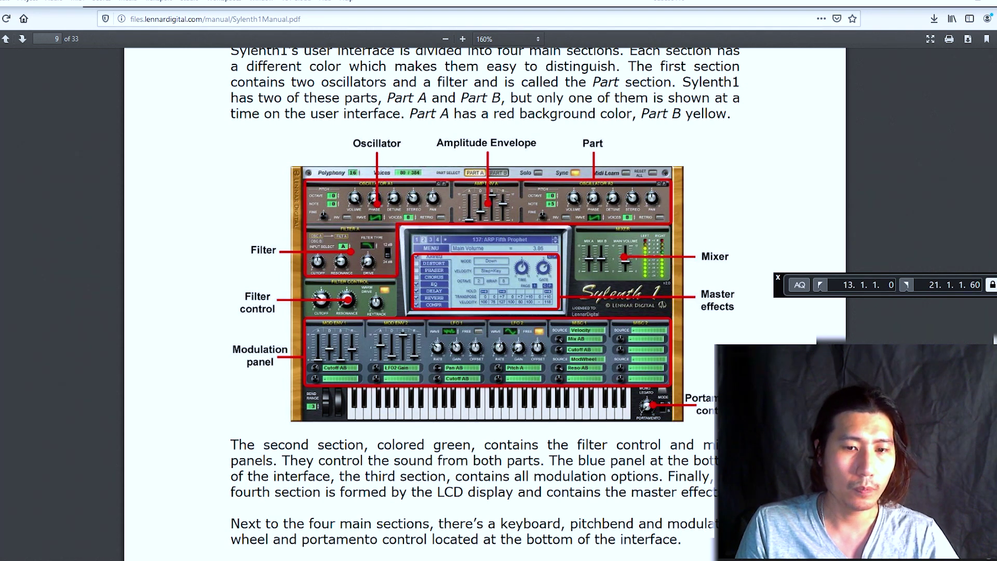
mouse_move(352, 560)
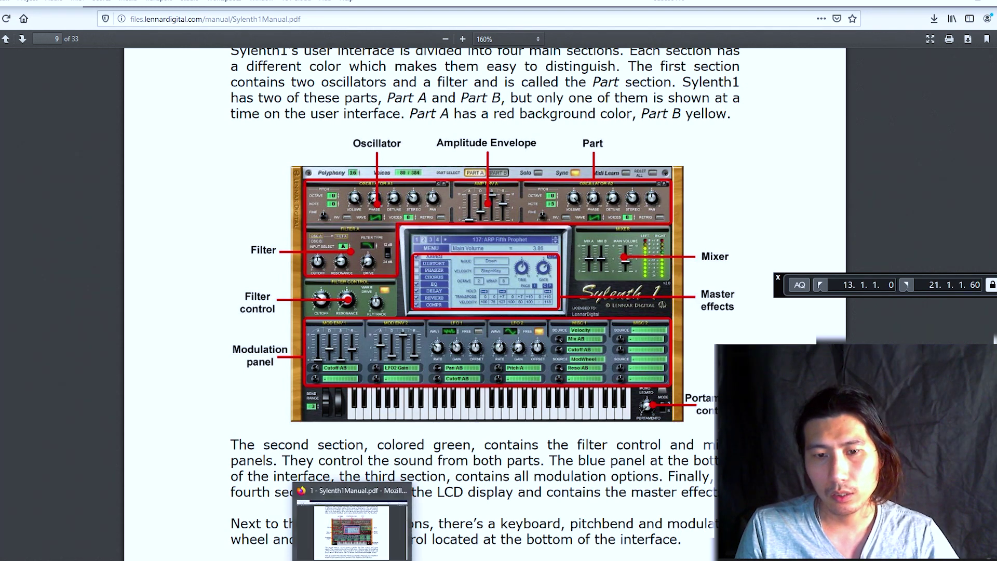
click(405, 558)
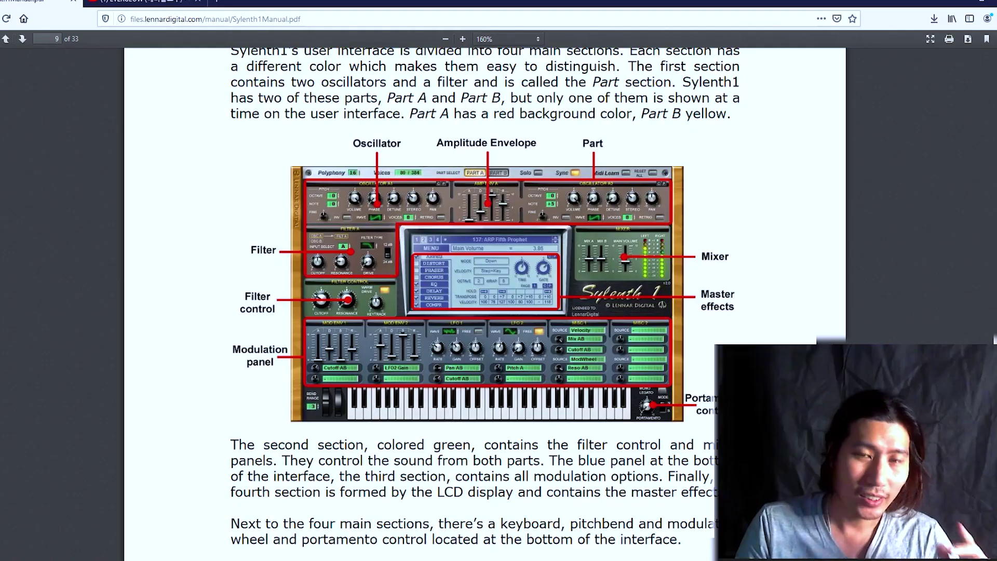
click(351, 560)
Skim the Sylenth1 manual from section 3.1 The Audio Path and its block diagram to section 3.8 Loading, Saving and Editing Presets.
scroll(356, 366, down, 5)
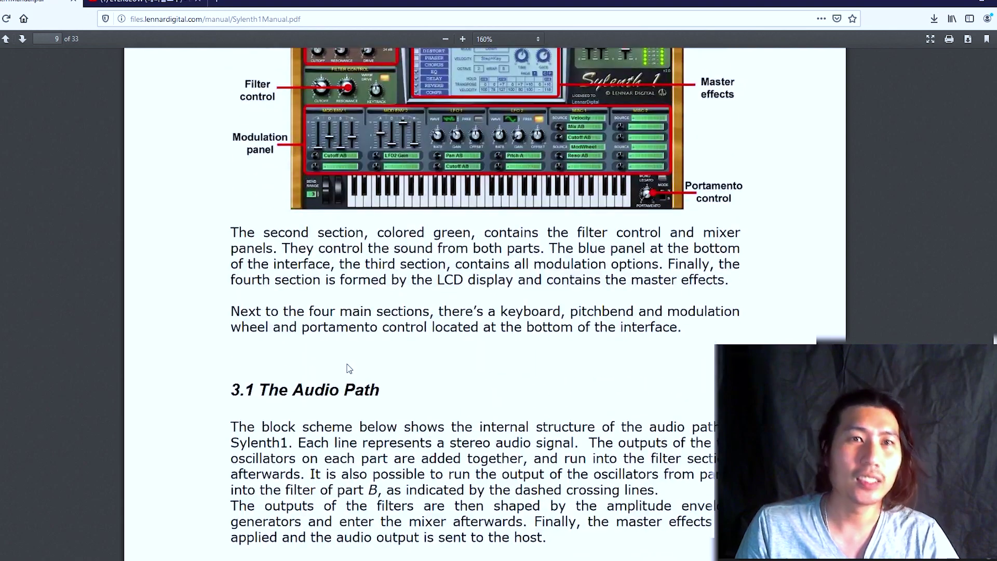
scroll(349, 367, down, 5)
scroll(367, 291, down, 3)
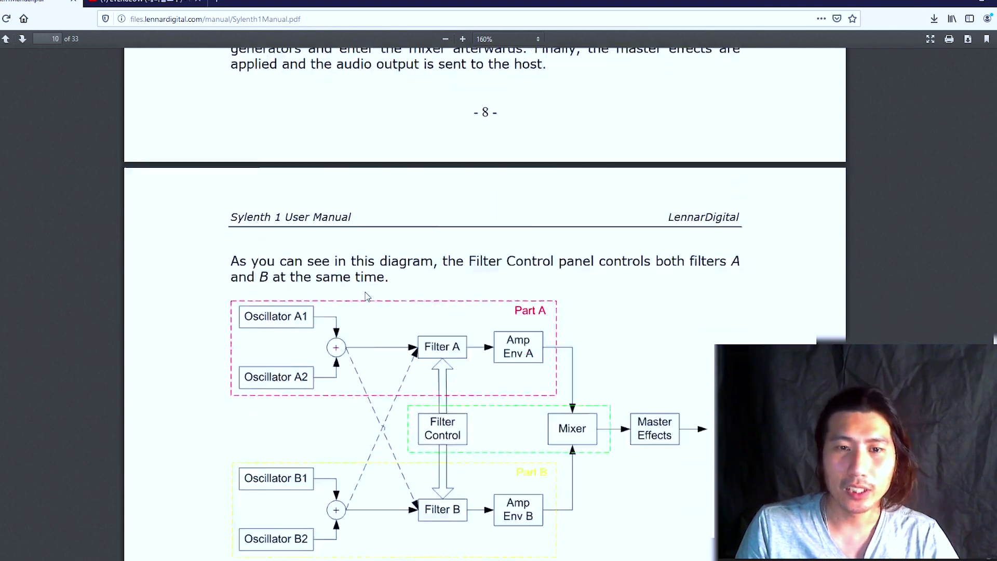
scroll(367, 312, down, 12)
scroll(374, 358, down, 14)
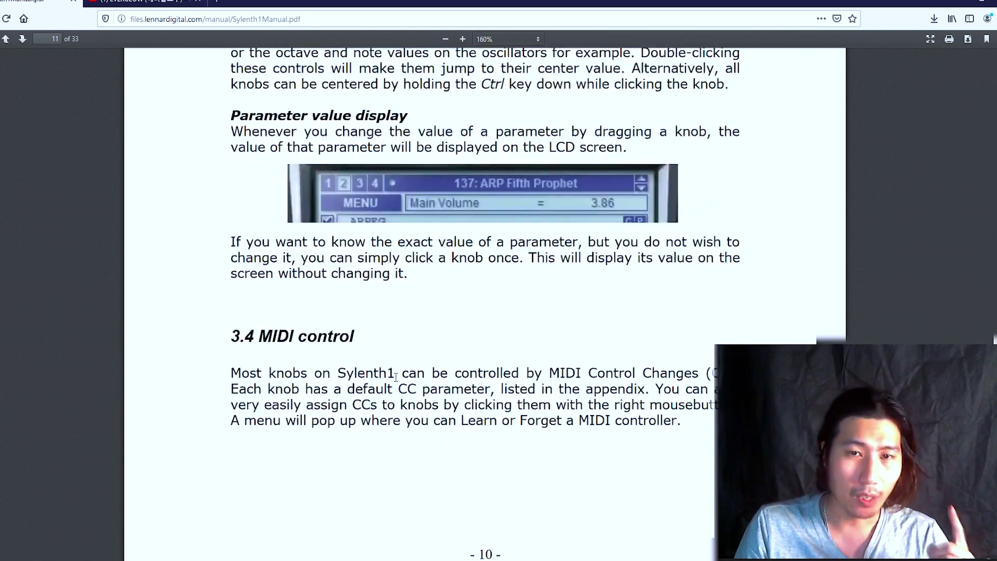
scroll(395, 378, down, 3)
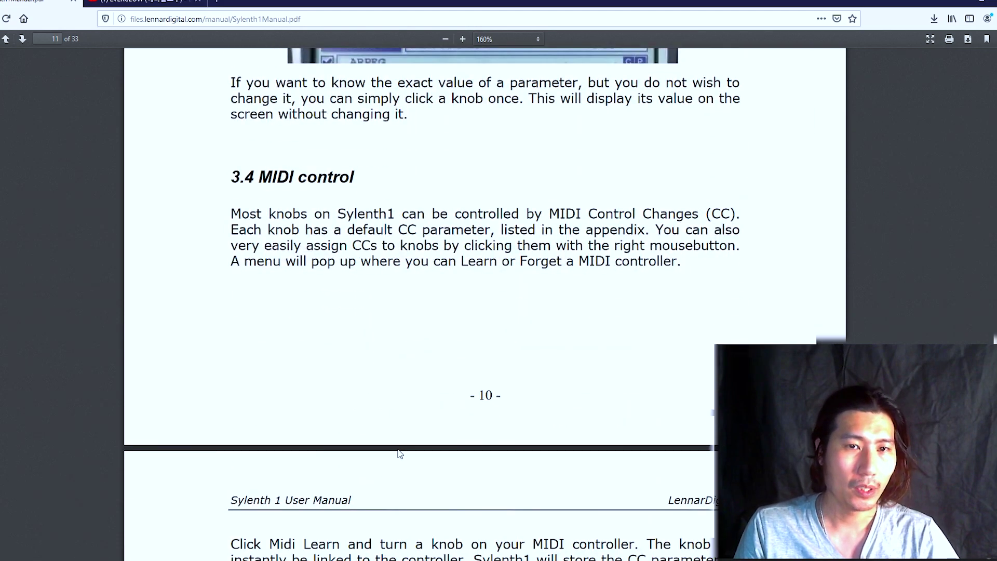
scroll(399, 453, down, 12)
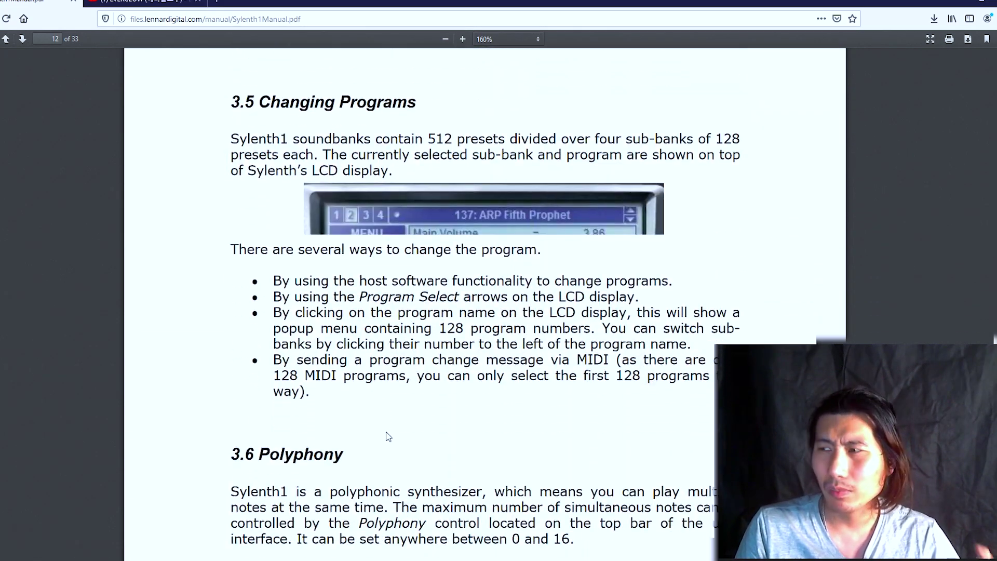
scroll(388, 436, down, 13)
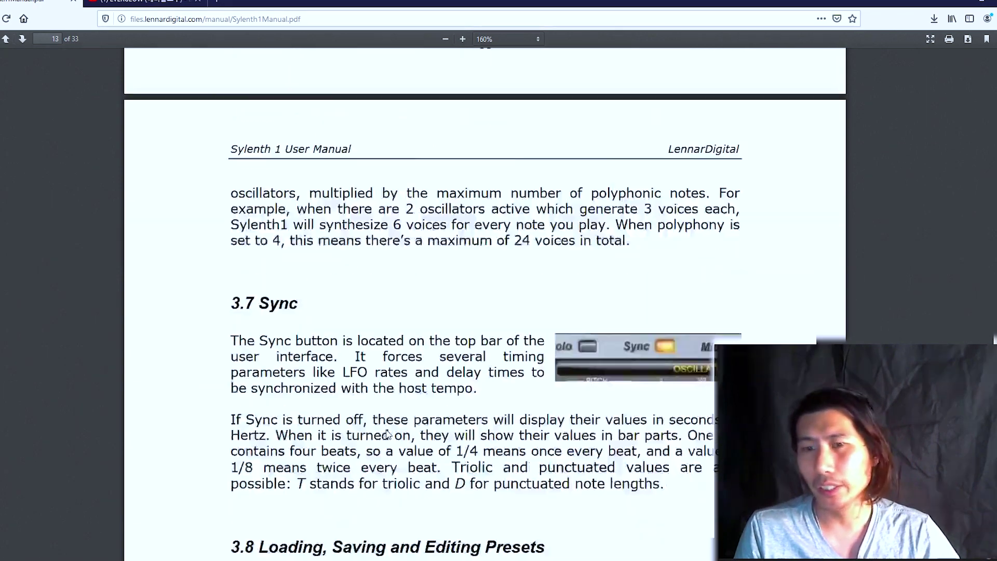
scroll(387, 435, down, 2)
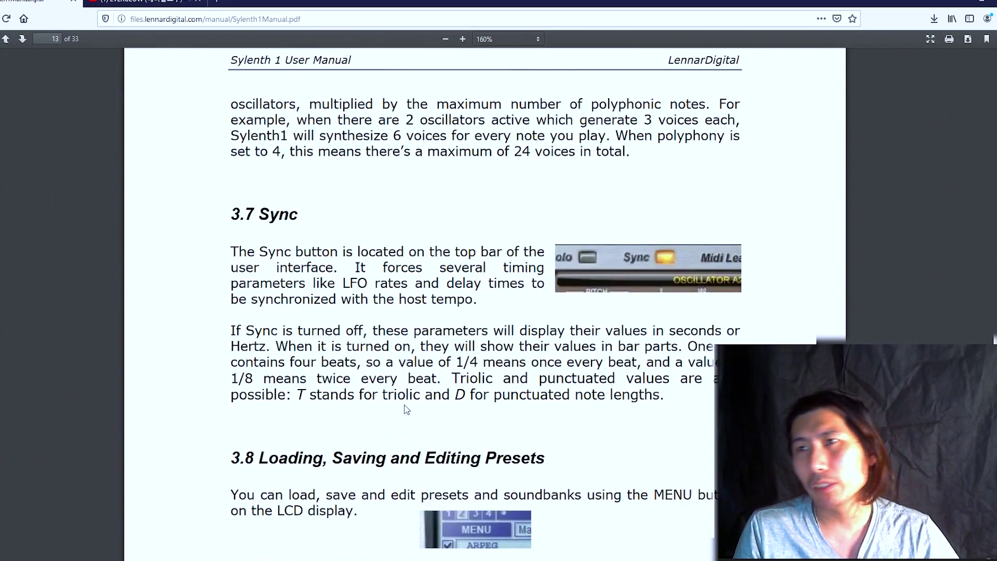
scroll(415, 348, down, 2)
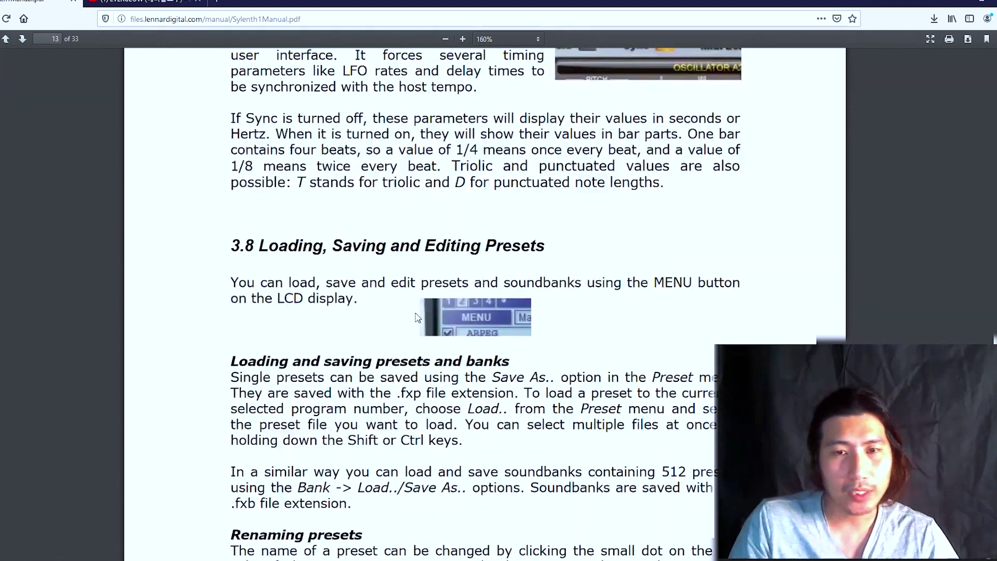
scroll(368, 415, down, 3)
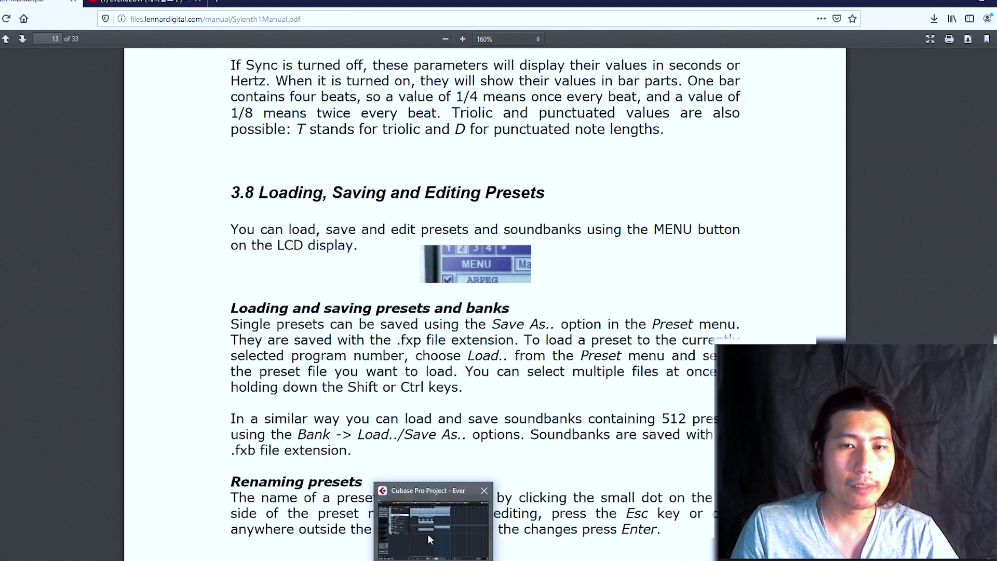
Switch to the Cubase project and add one instrument track that uses Sylenth1.
click(428, 534)
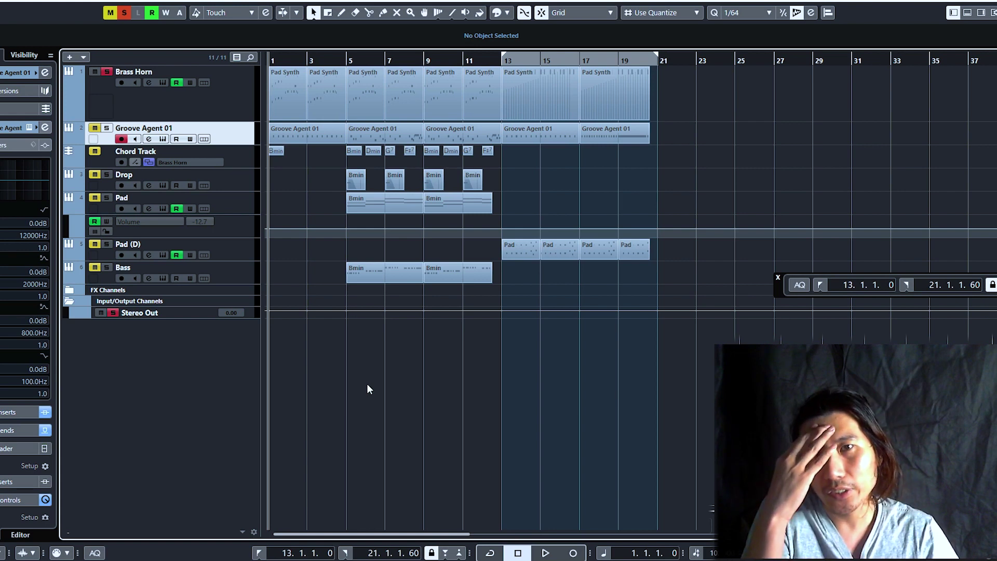
right_click(184, 368)
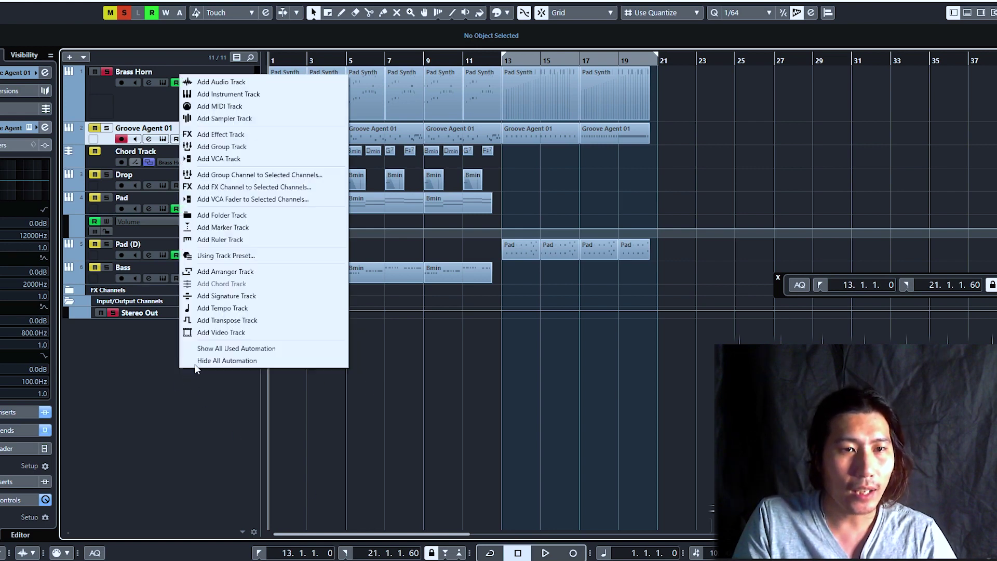
click(249, 93)
click(499, 280)
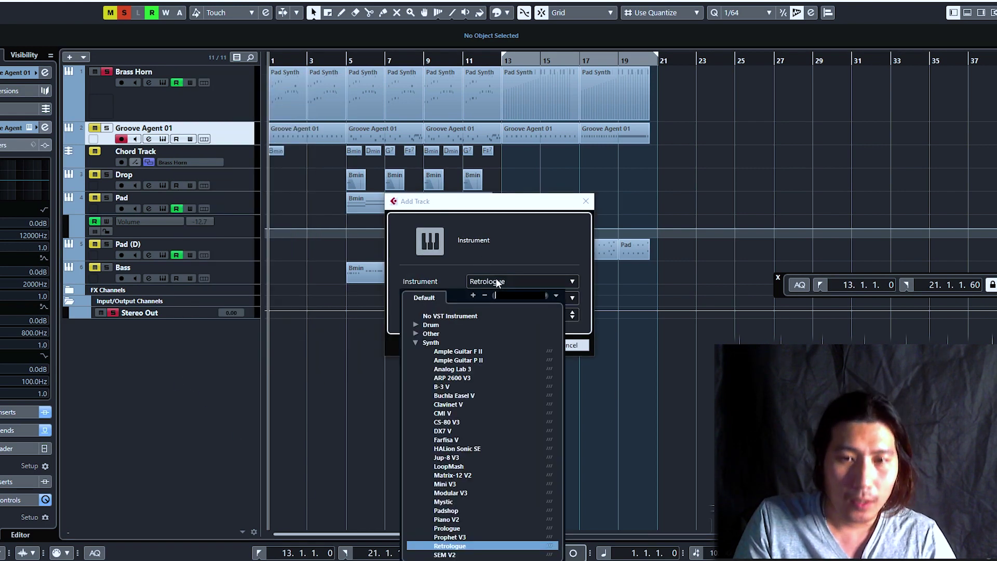
scroll(483, 441, down, 3)
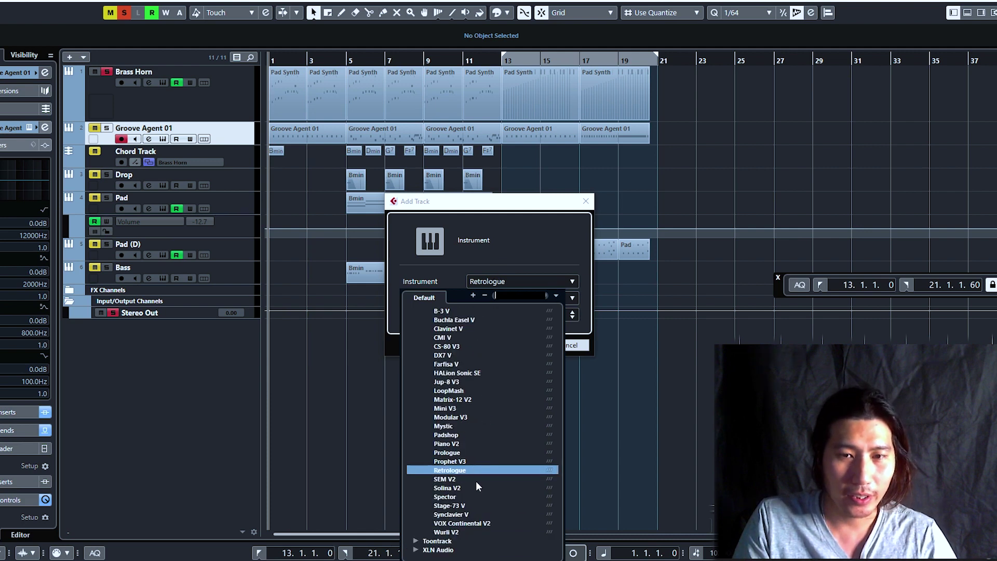
scroll(474, 484, up, 5)
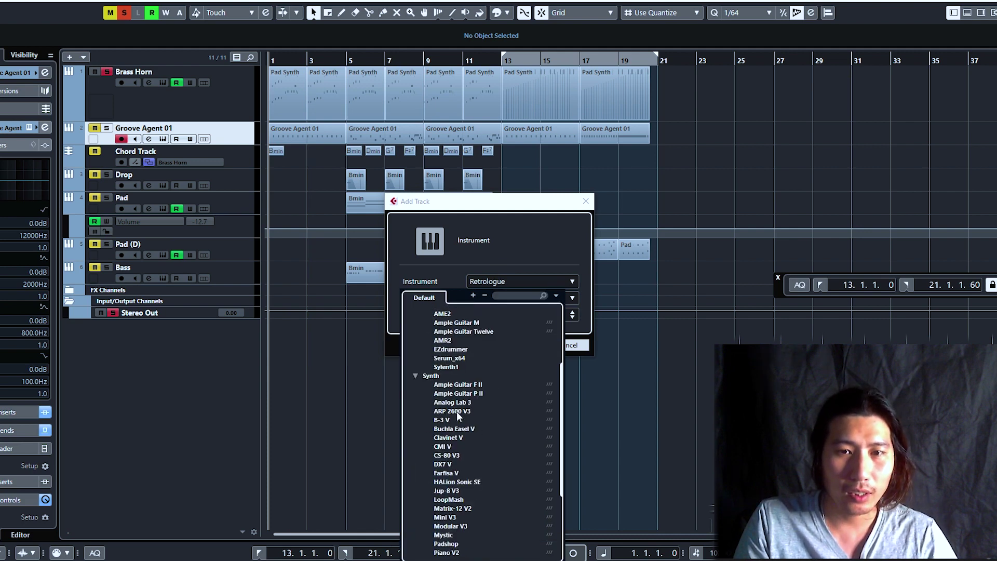
click(448, 366)
click(515, 345)
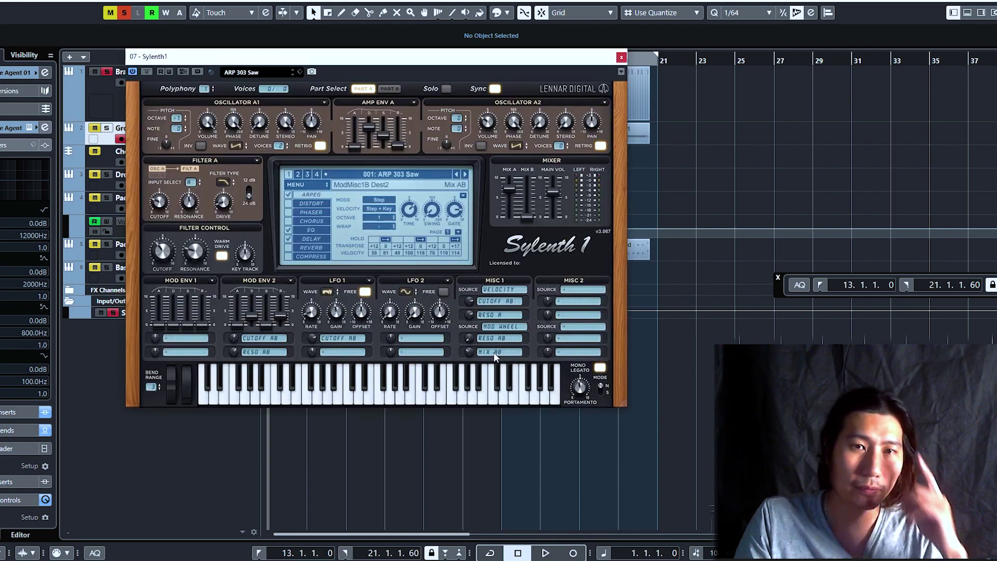